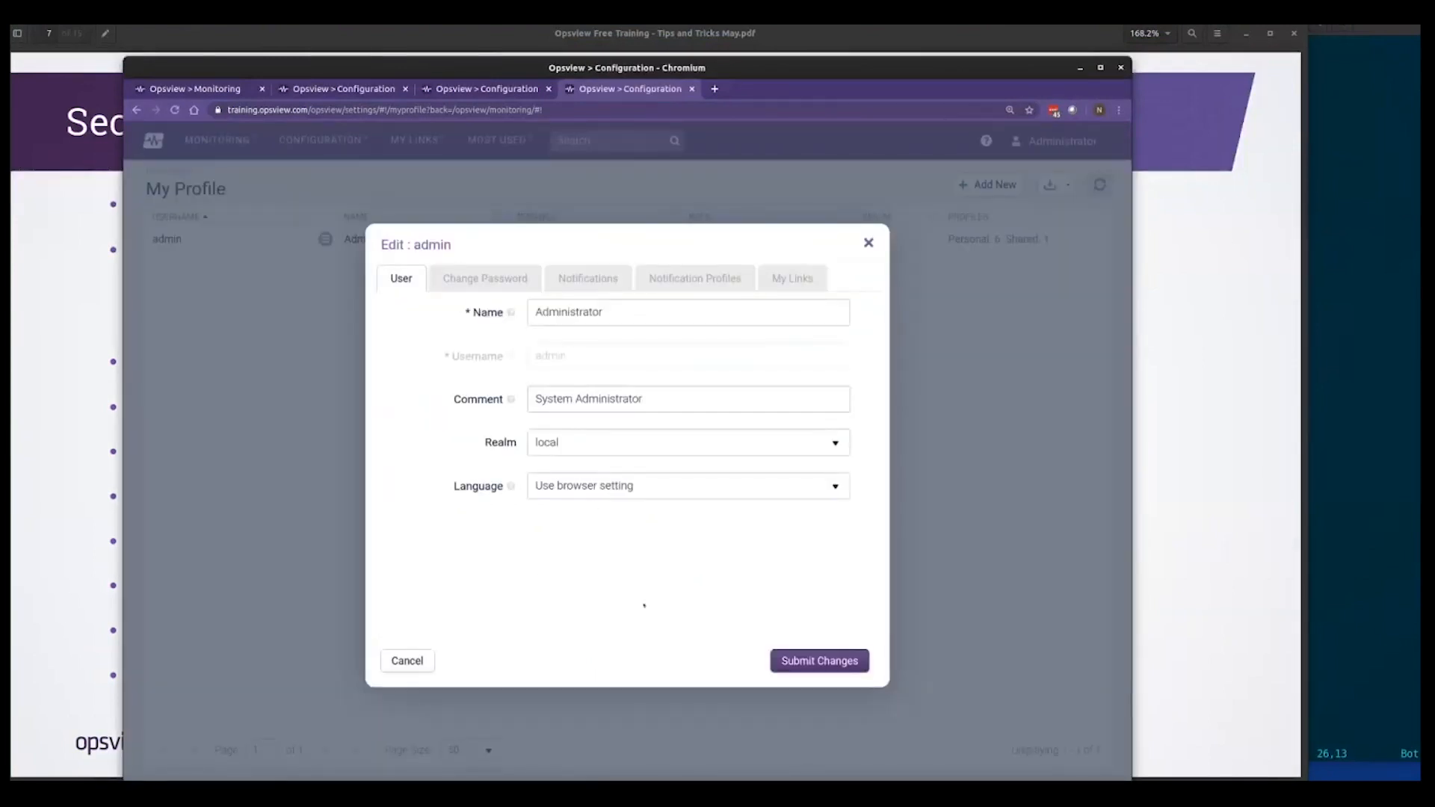
- Fill in the current password, a new password and its confirmation for the admin profile
click(499, 283)
text(********)
key(Tab)
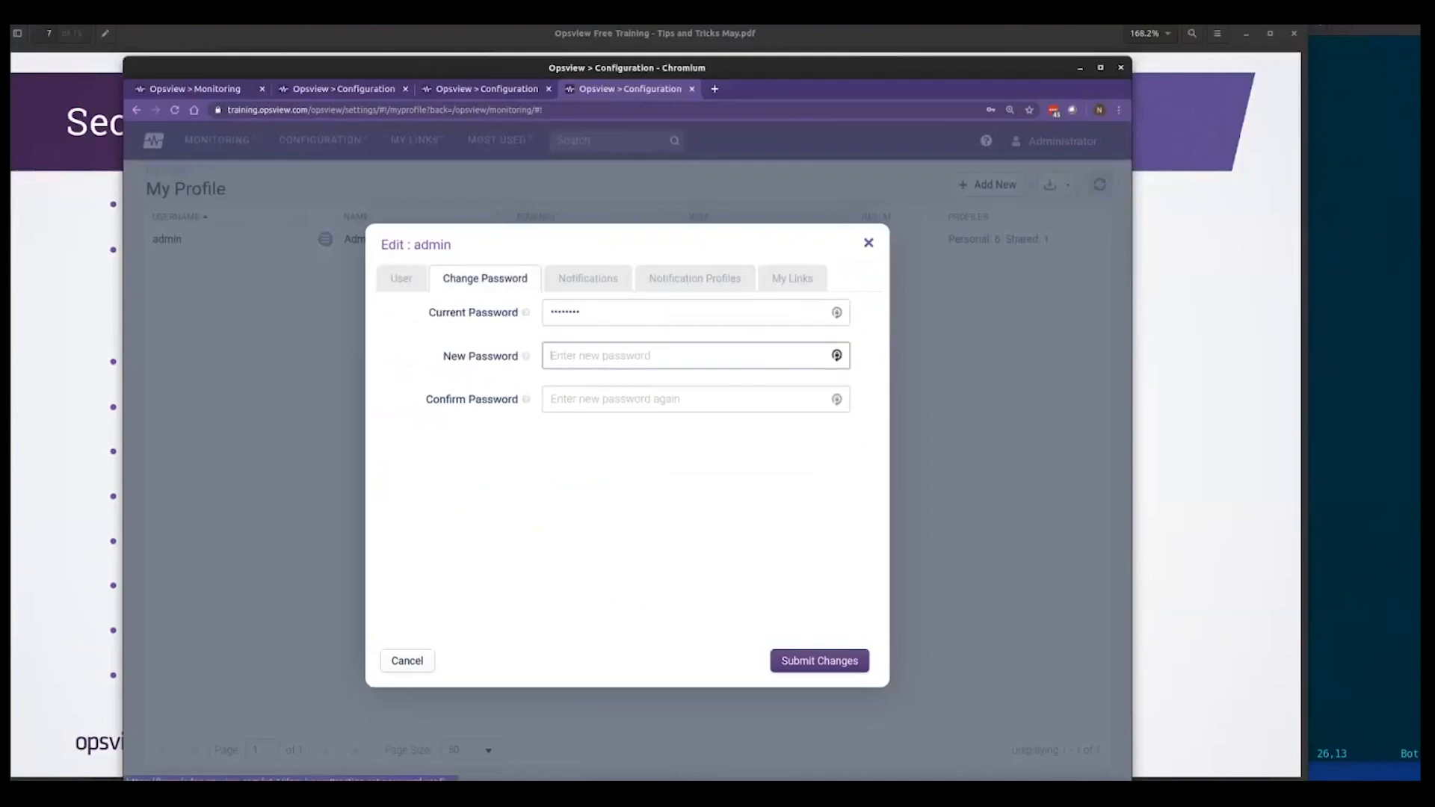
text(*******)
key(Tab)
text(********)
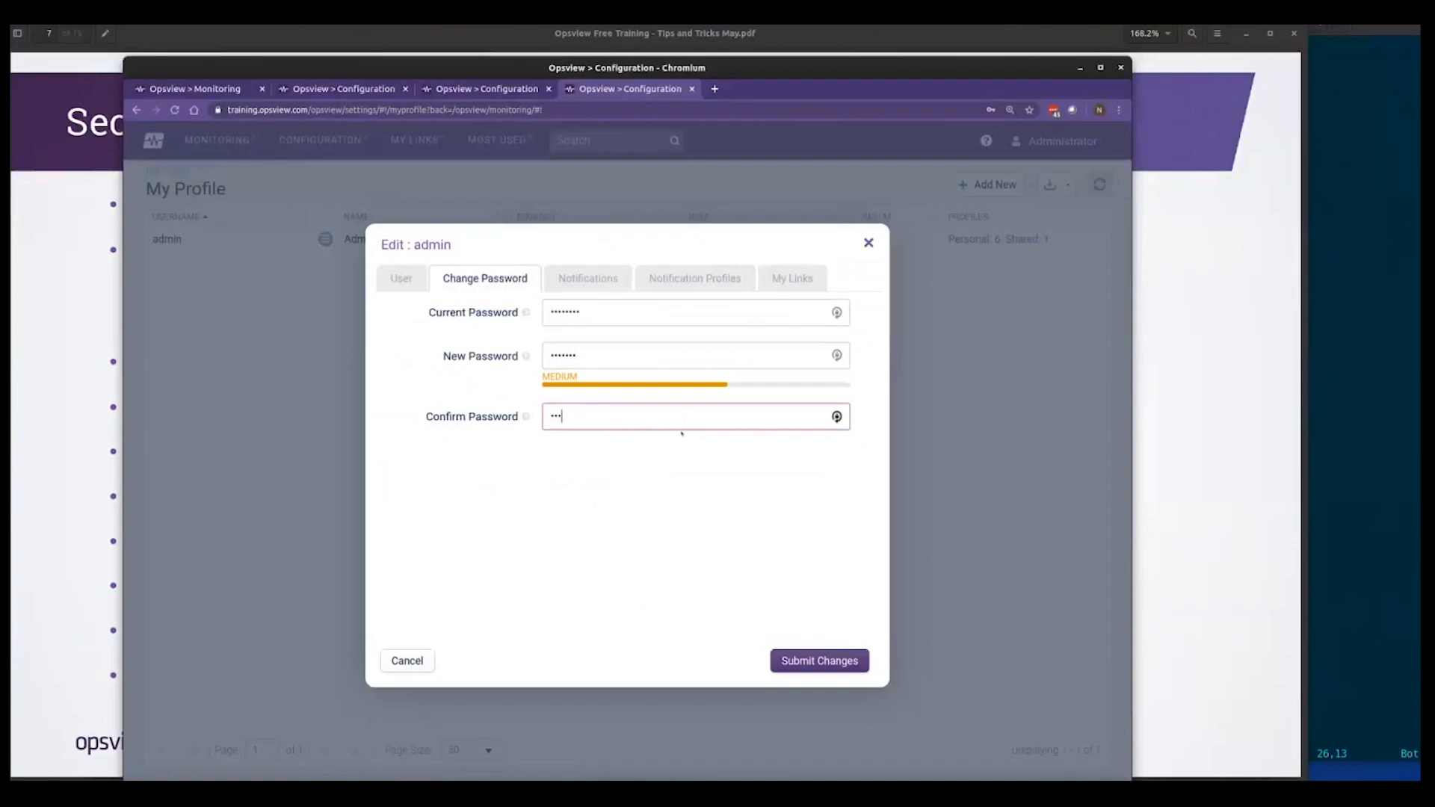
- Lengthen the new password entry to try out the password strength rating
text(***)
click(628, 356)
text(***)
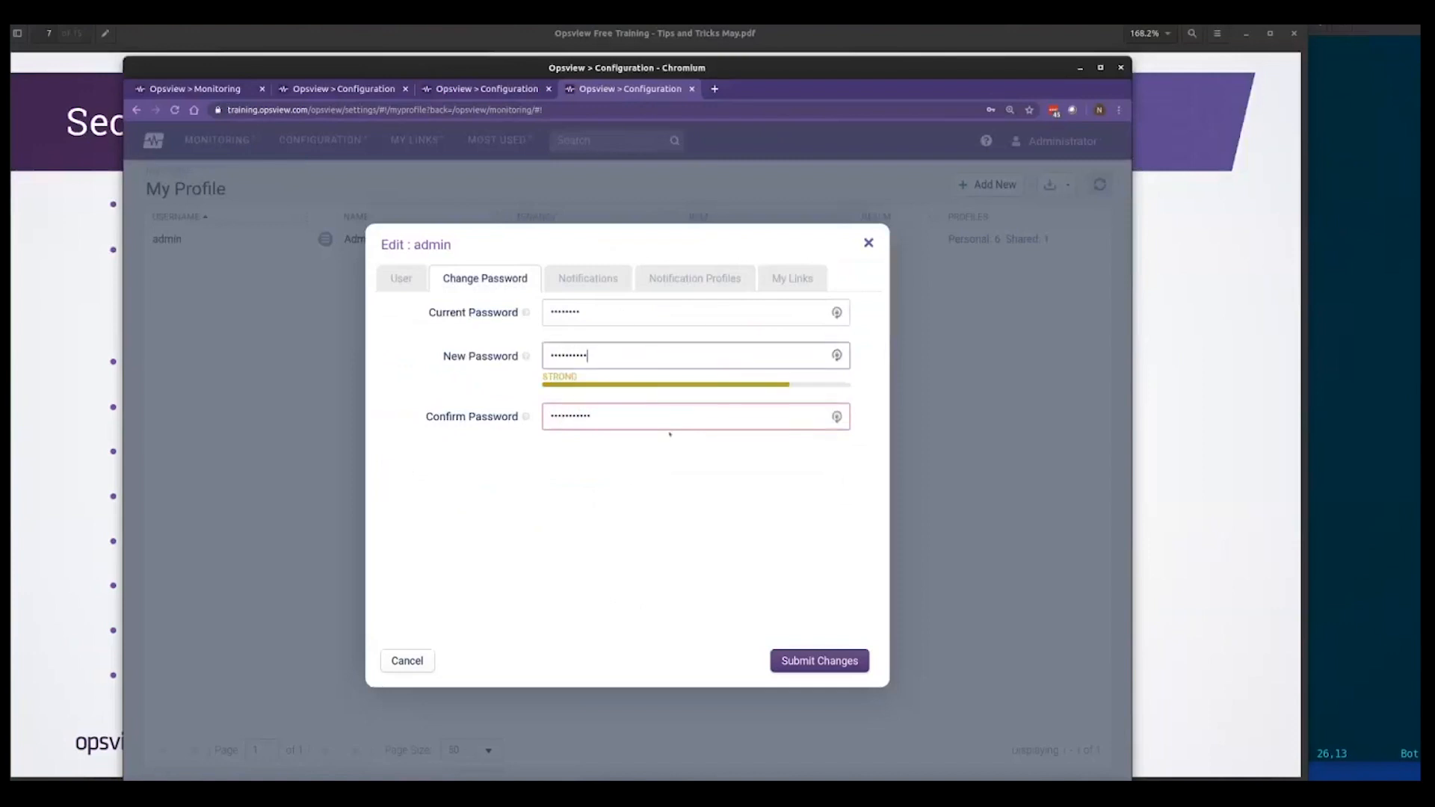
text(****)
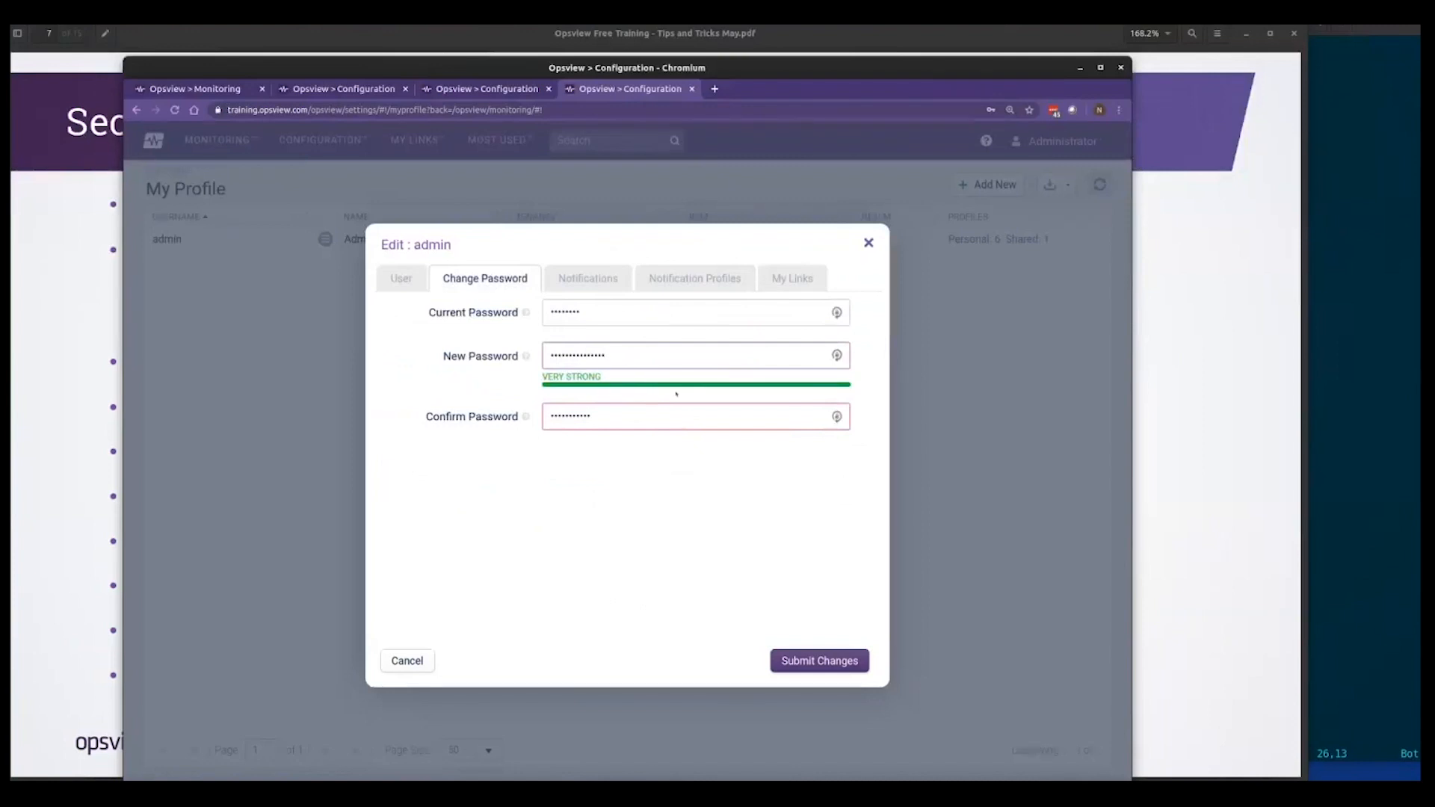
- Clear all three password fields, cancel the admin profile edit and dismiss the browser's offer to save the password
key(ctrl+a)
key(BackSpace)
click(834, 399)
key(ctrl+a)
key(BackSpace)
click(835, 313)
key(ctrl+a)
key(BackSpace)
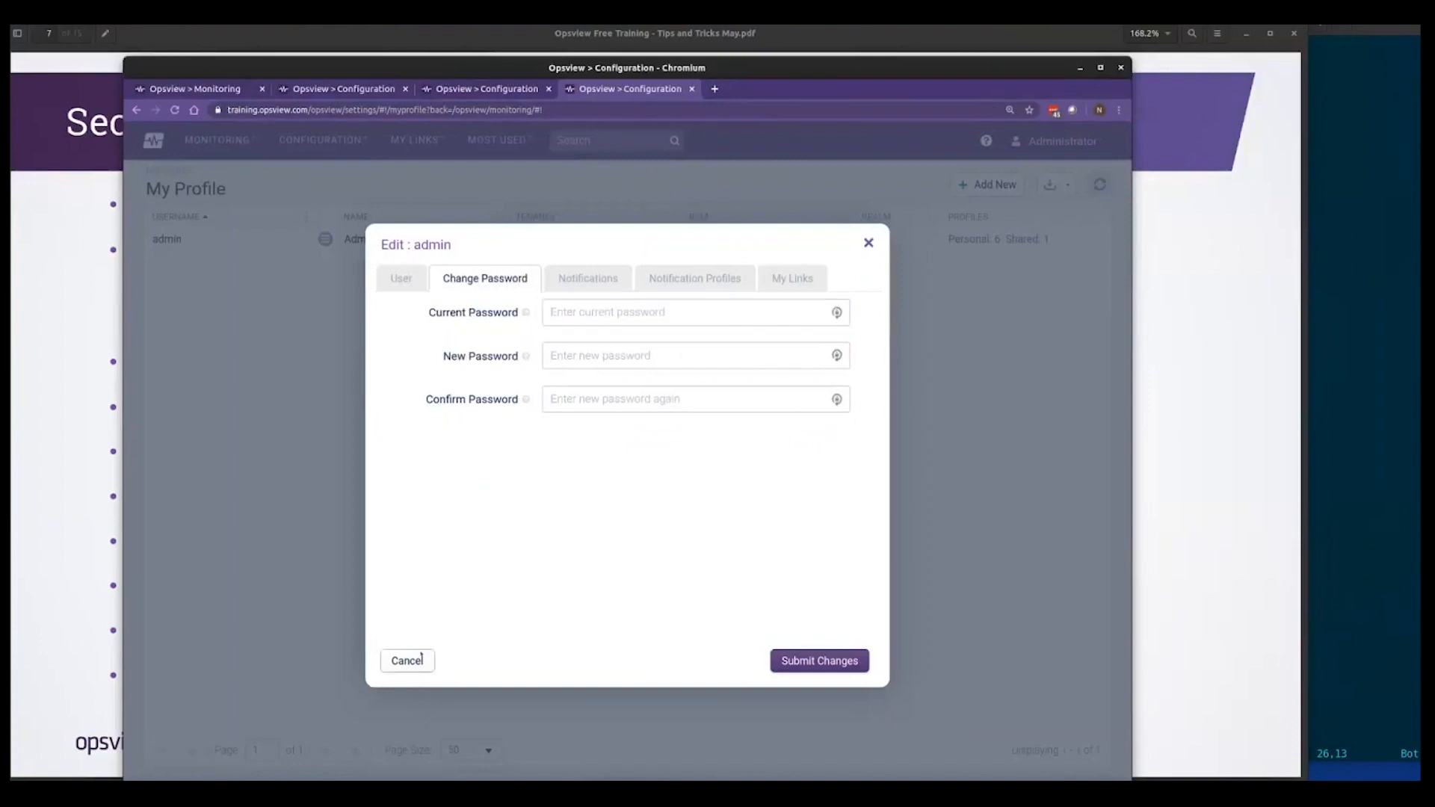
click(408, 661)
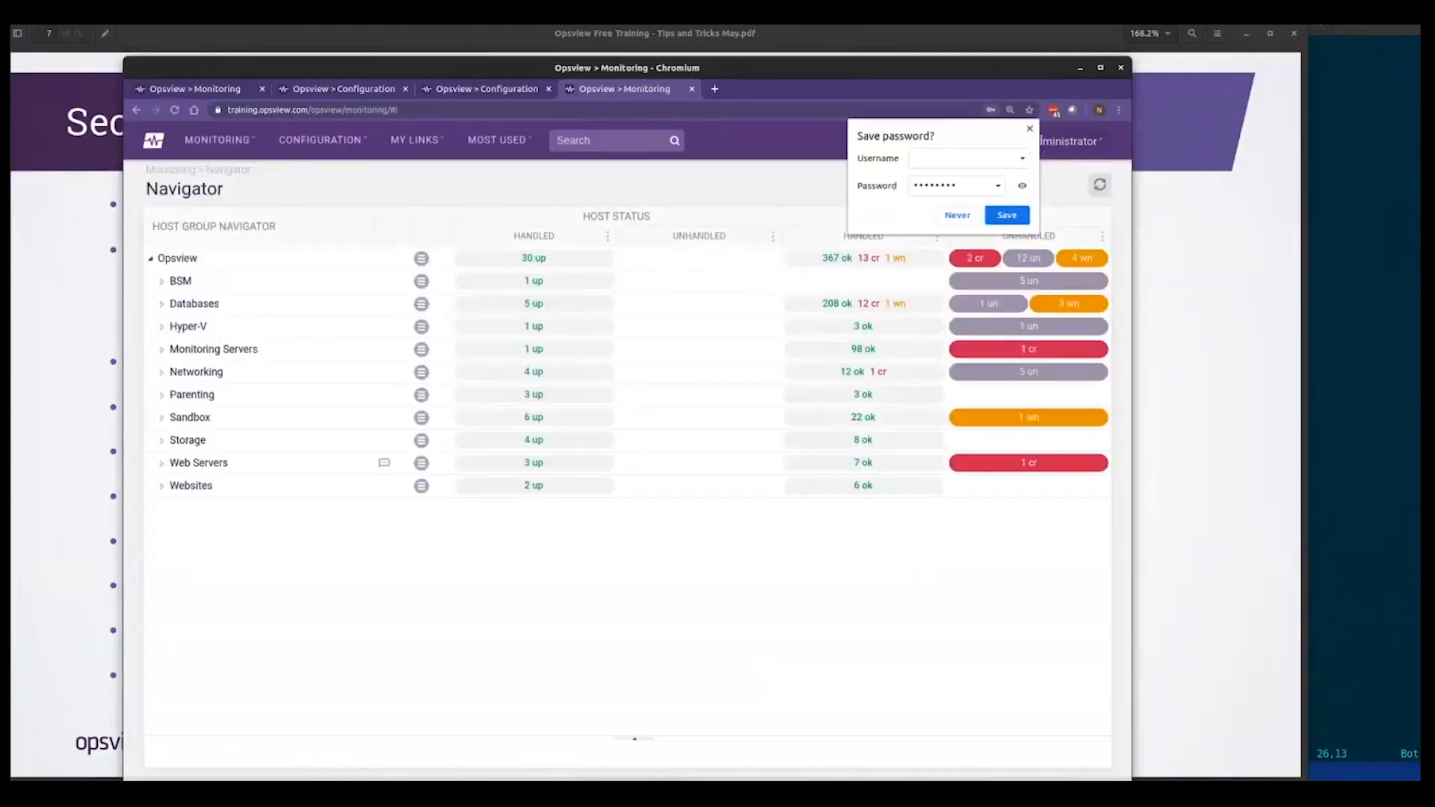
click(1029, 130)
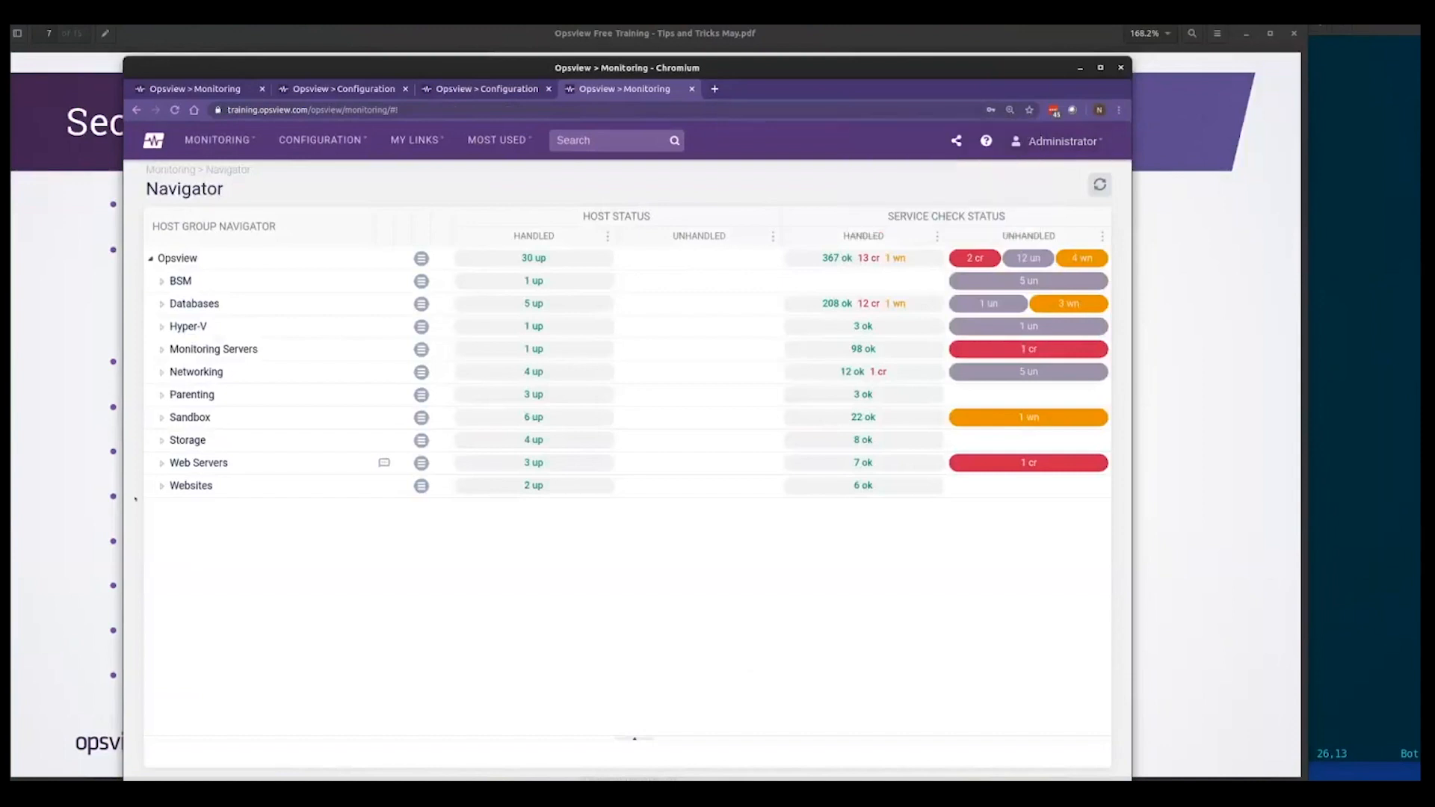
- Switch to the training PDF and advance past the Bulk Edits and Variables slide to the Defaults slide
click(52, 502)
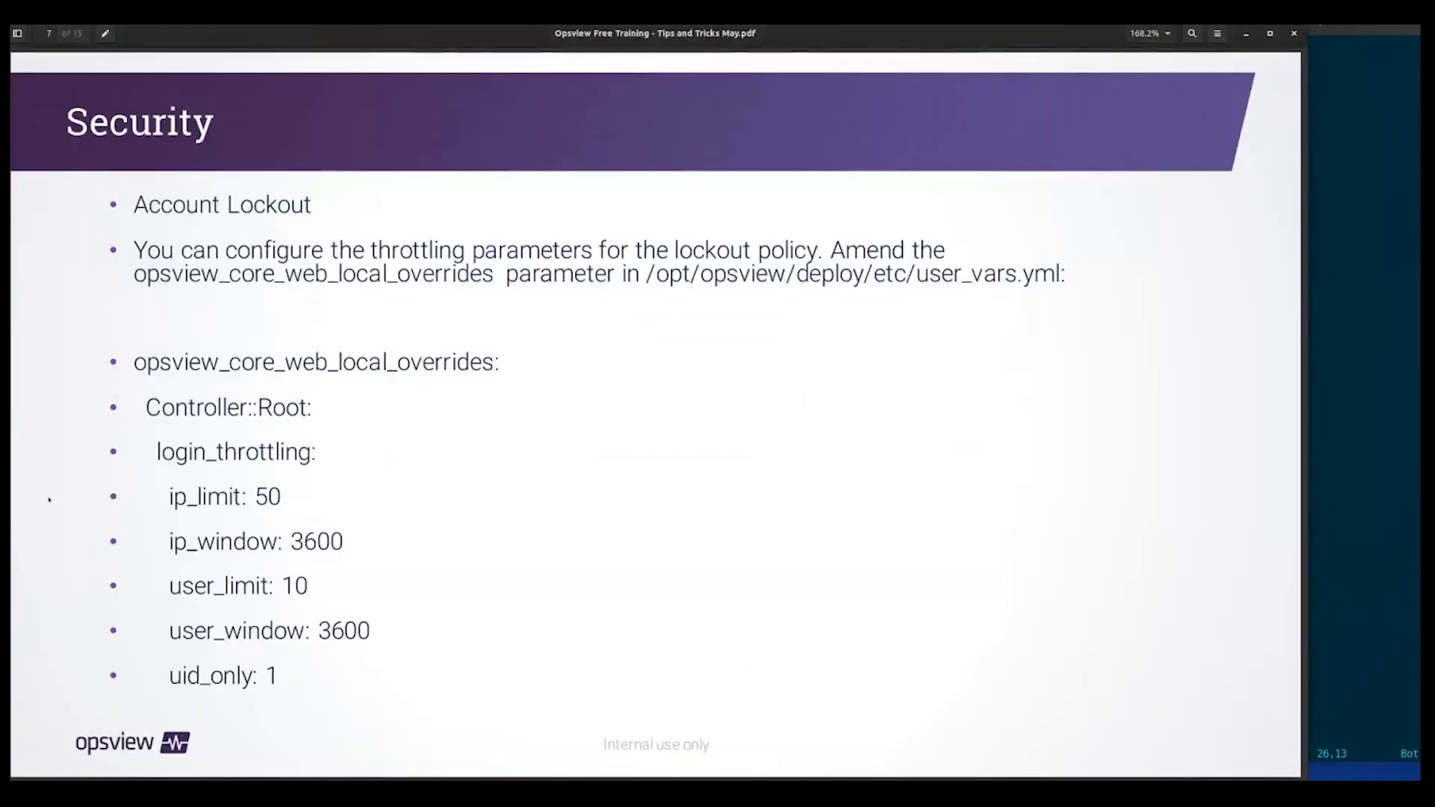
key(Page_Down)
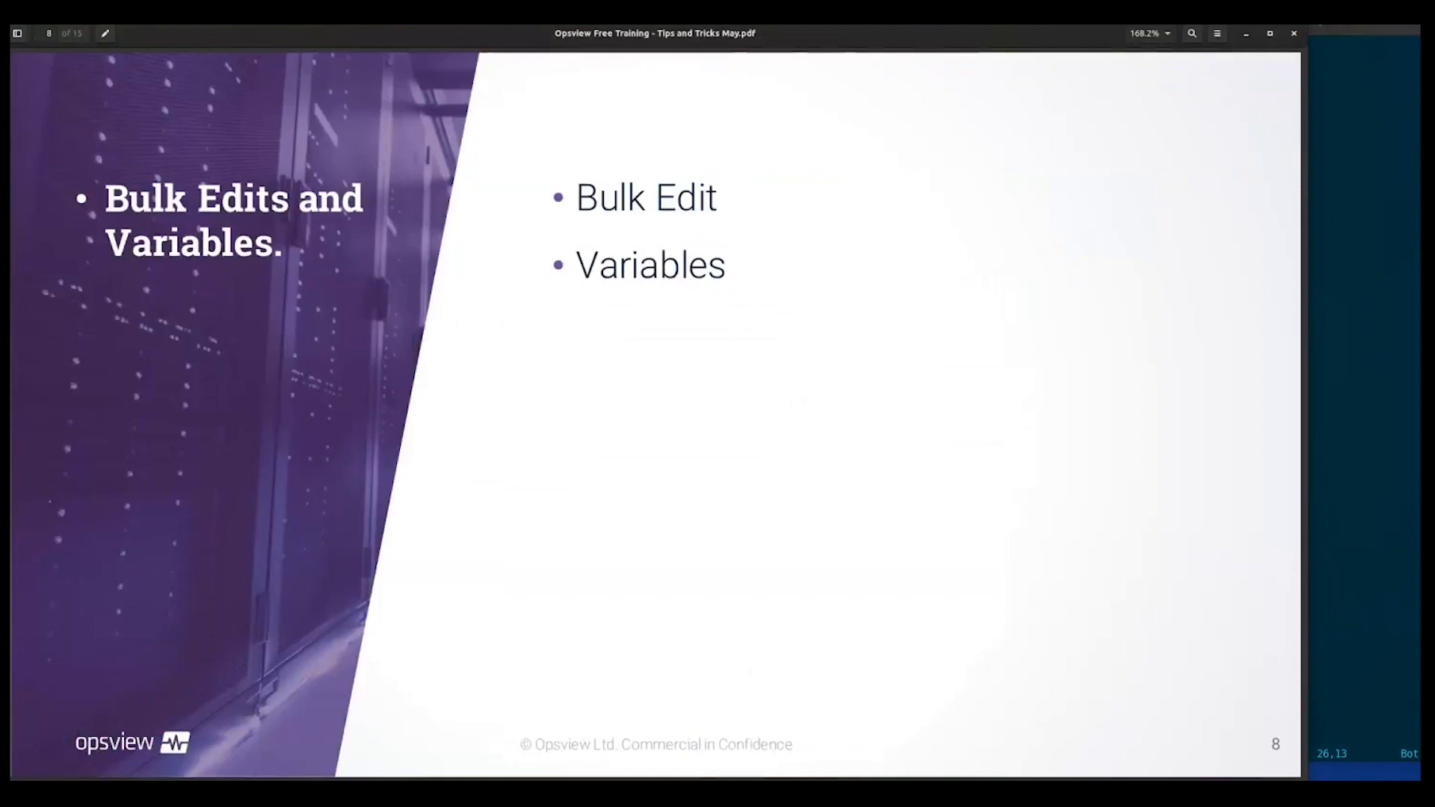
key(Page_Down)
key(Page_Up)
key(Page_Down)
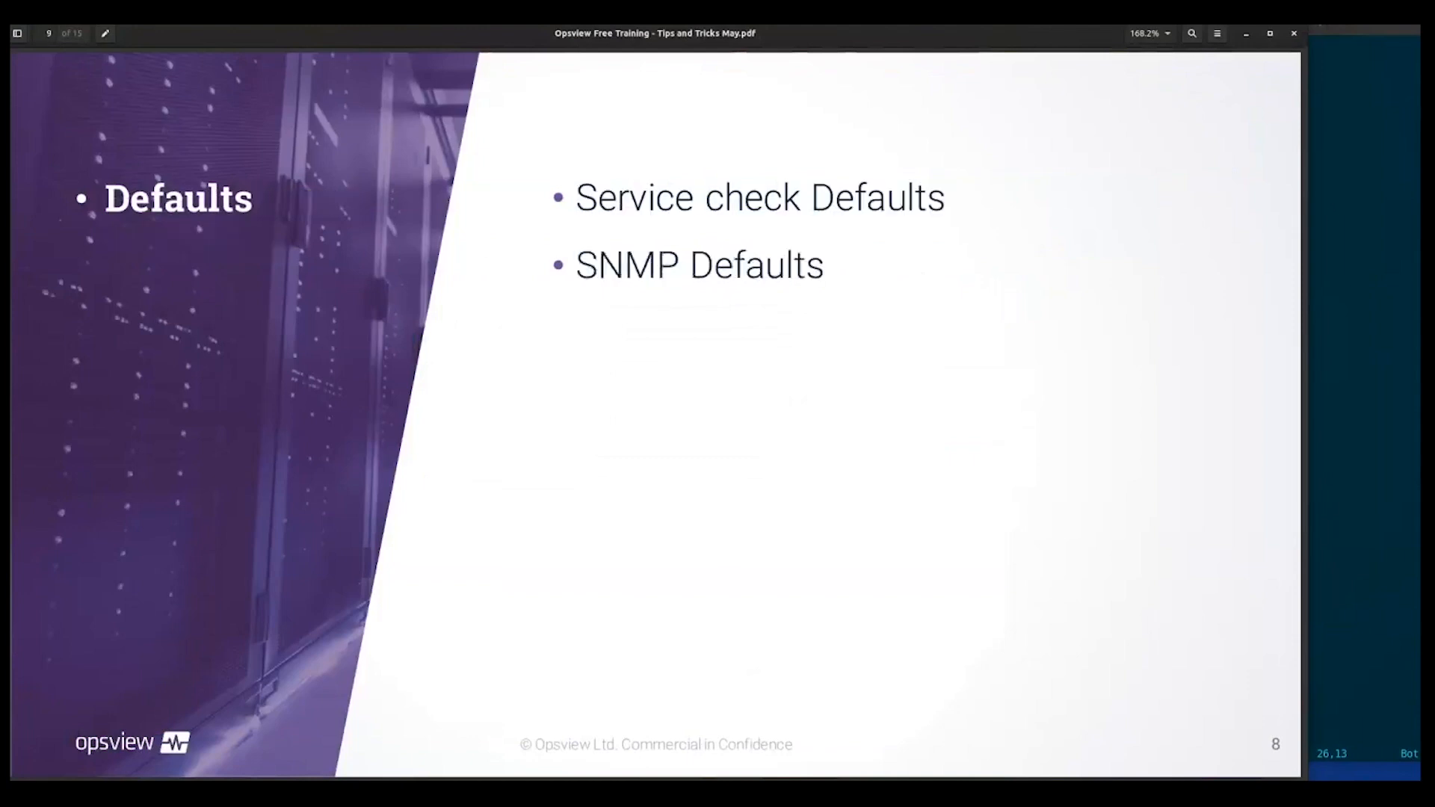
- Switch back to Opsview in Chromium and open the Hosts configuration list
key(alt+Tab)
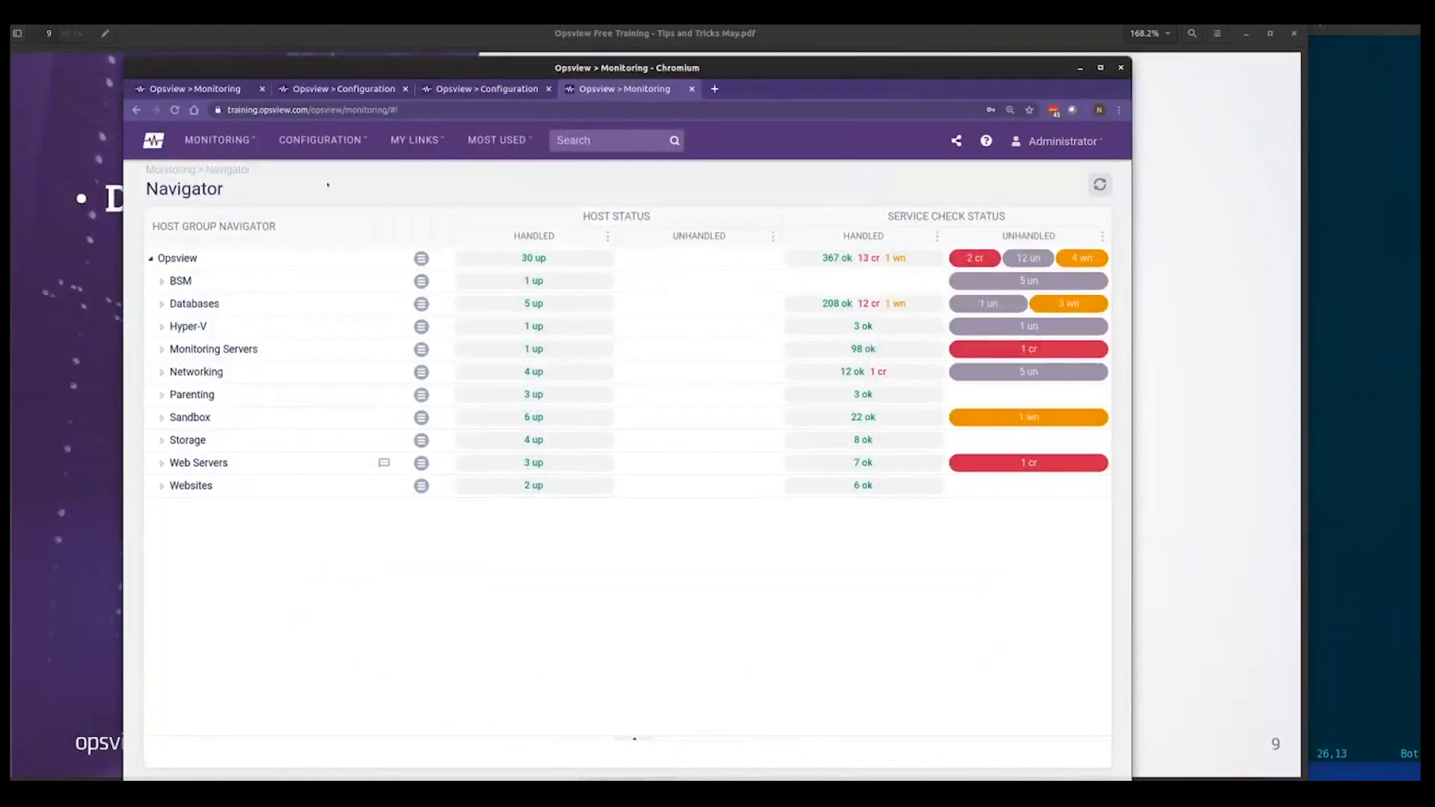
click(320, 140)
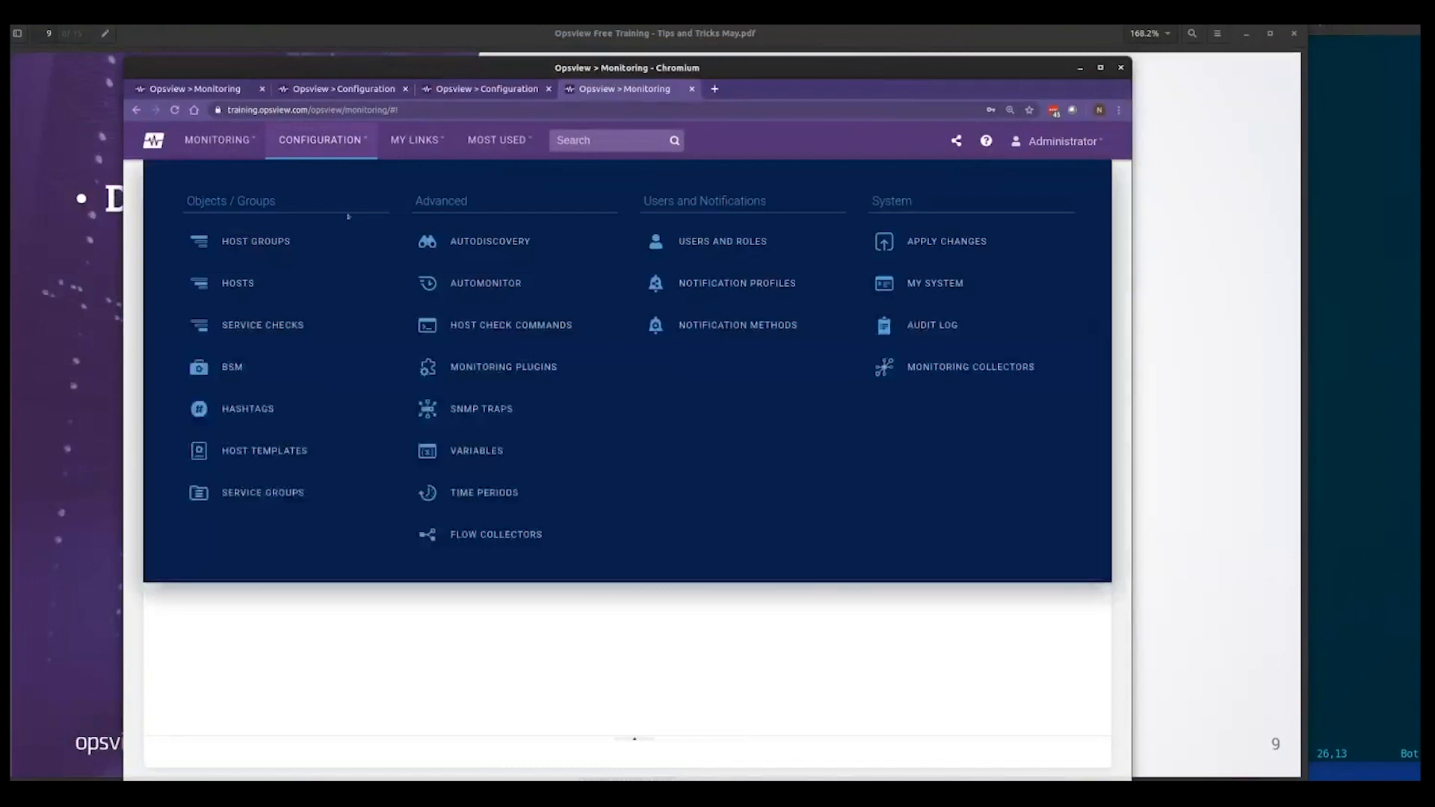
click(230, 279)
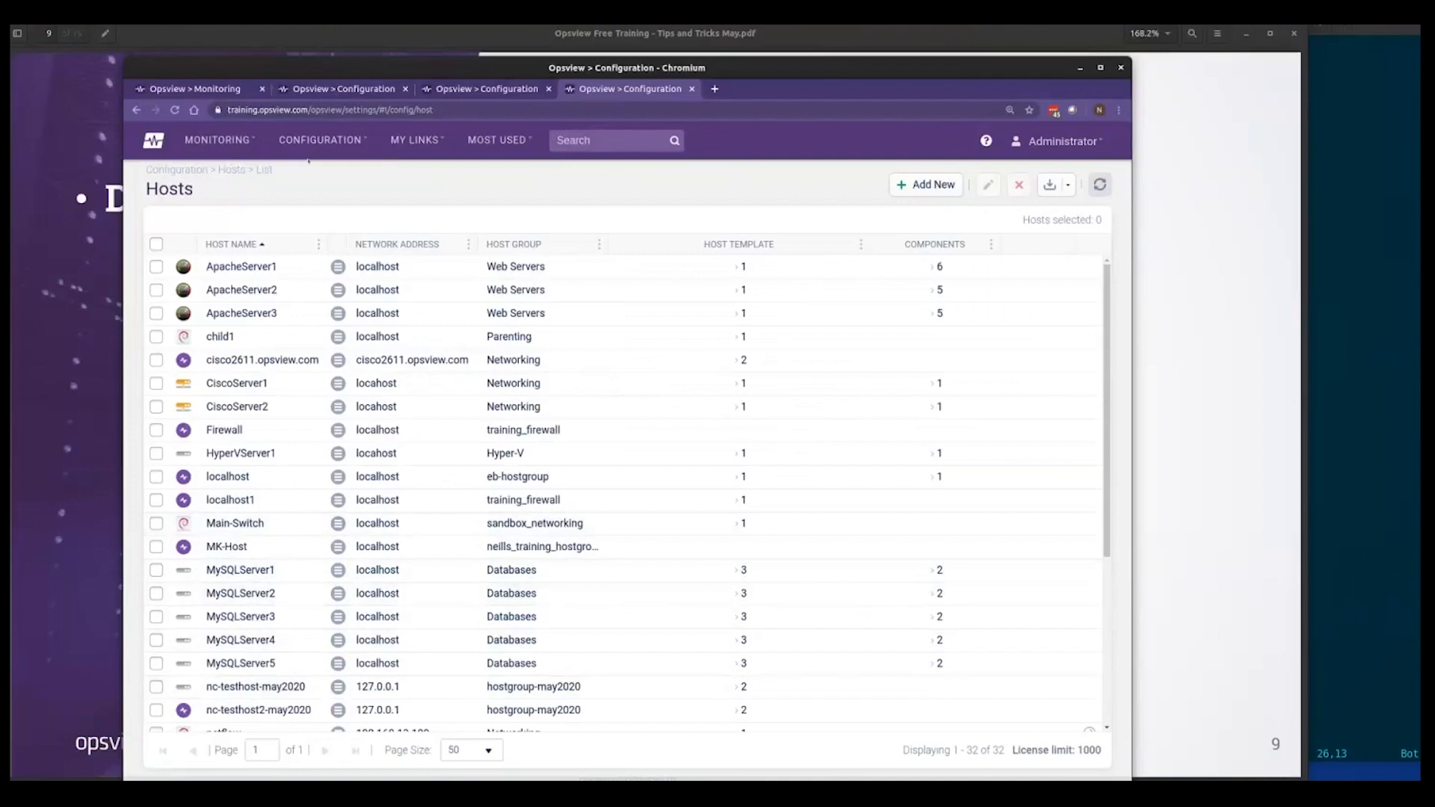
- Open the Host Templates list in a new tab and clone nc-hosttemplate as nc-hosttemplate-cloned
mouse_move(323, 146)
click(265, 451)
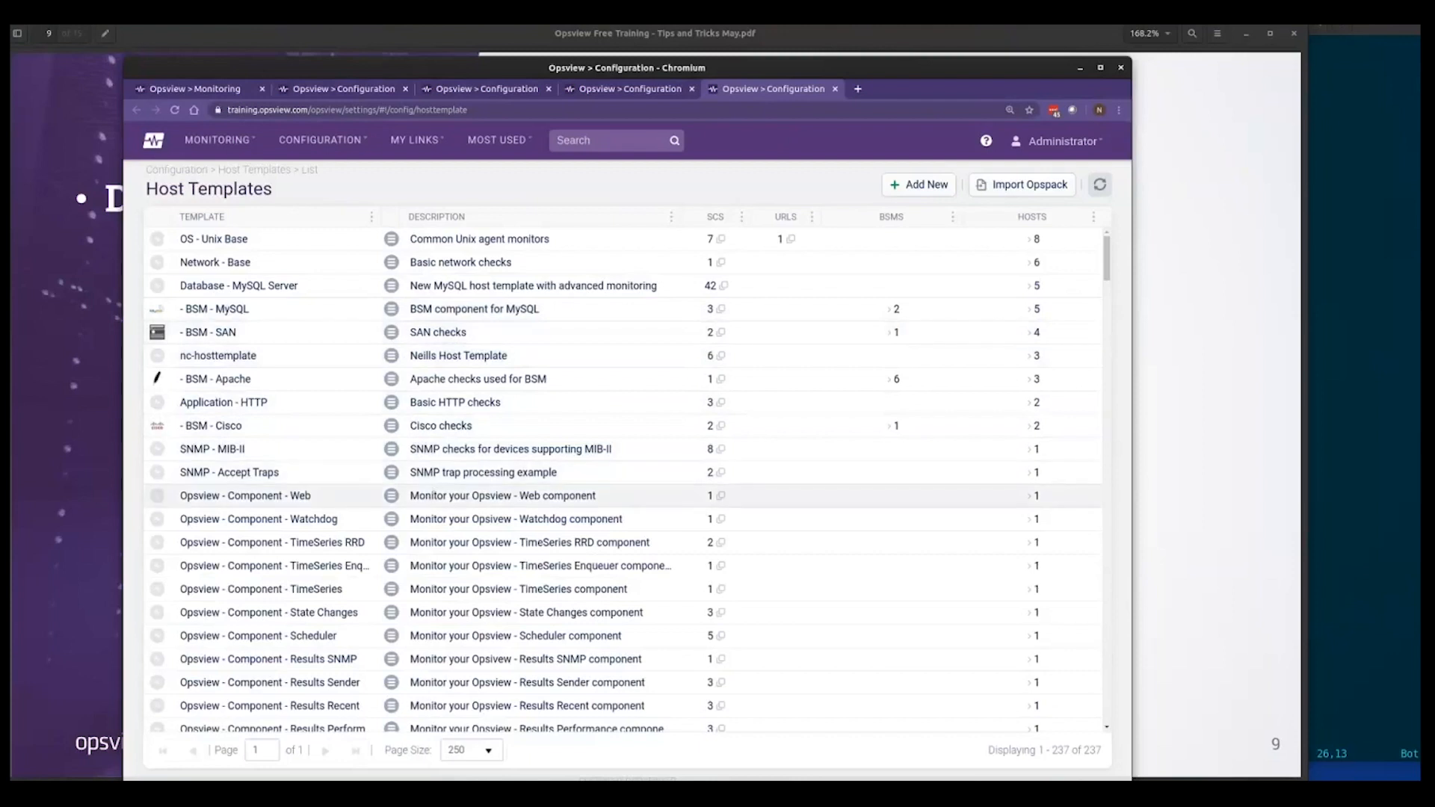
click(391, 356)
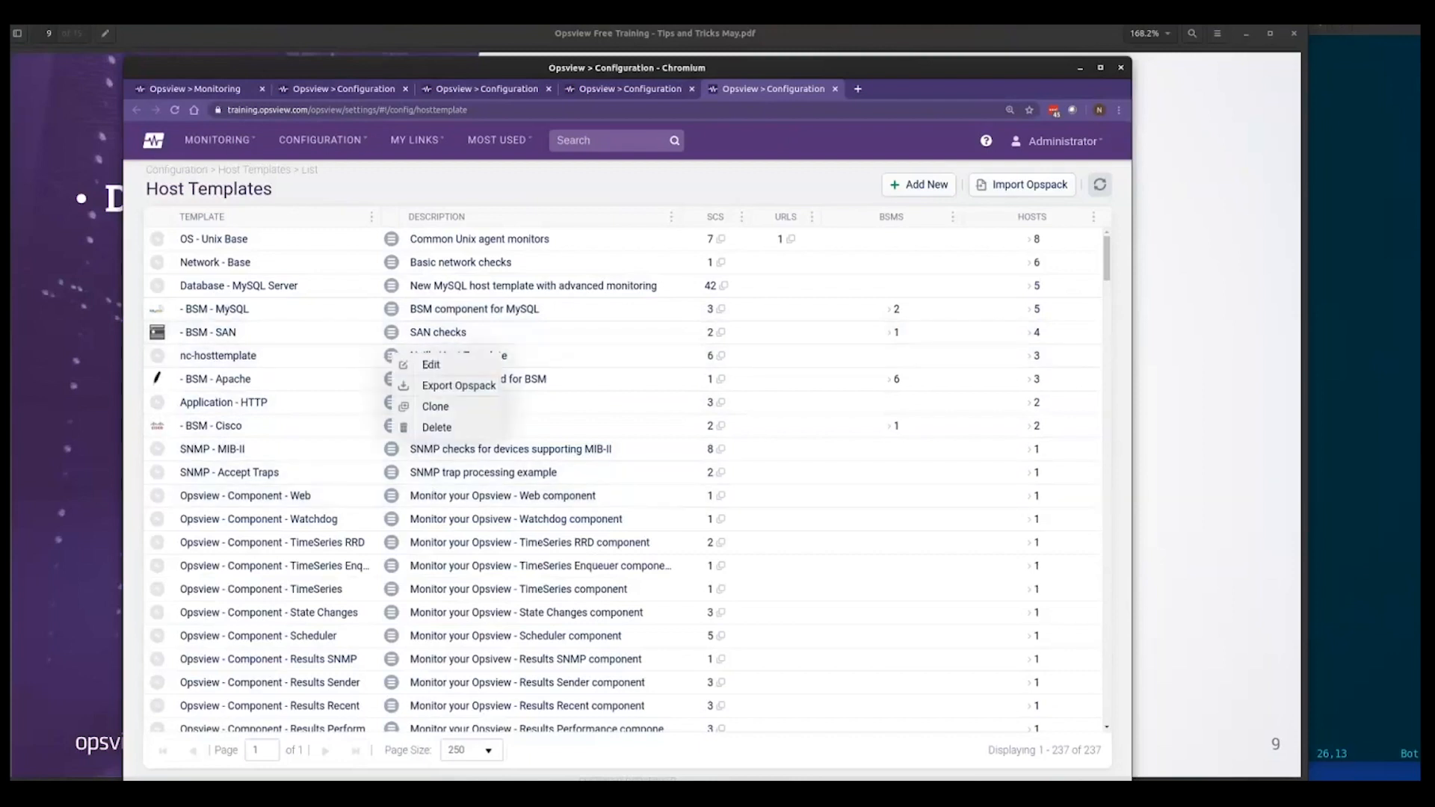
click(436, 407)
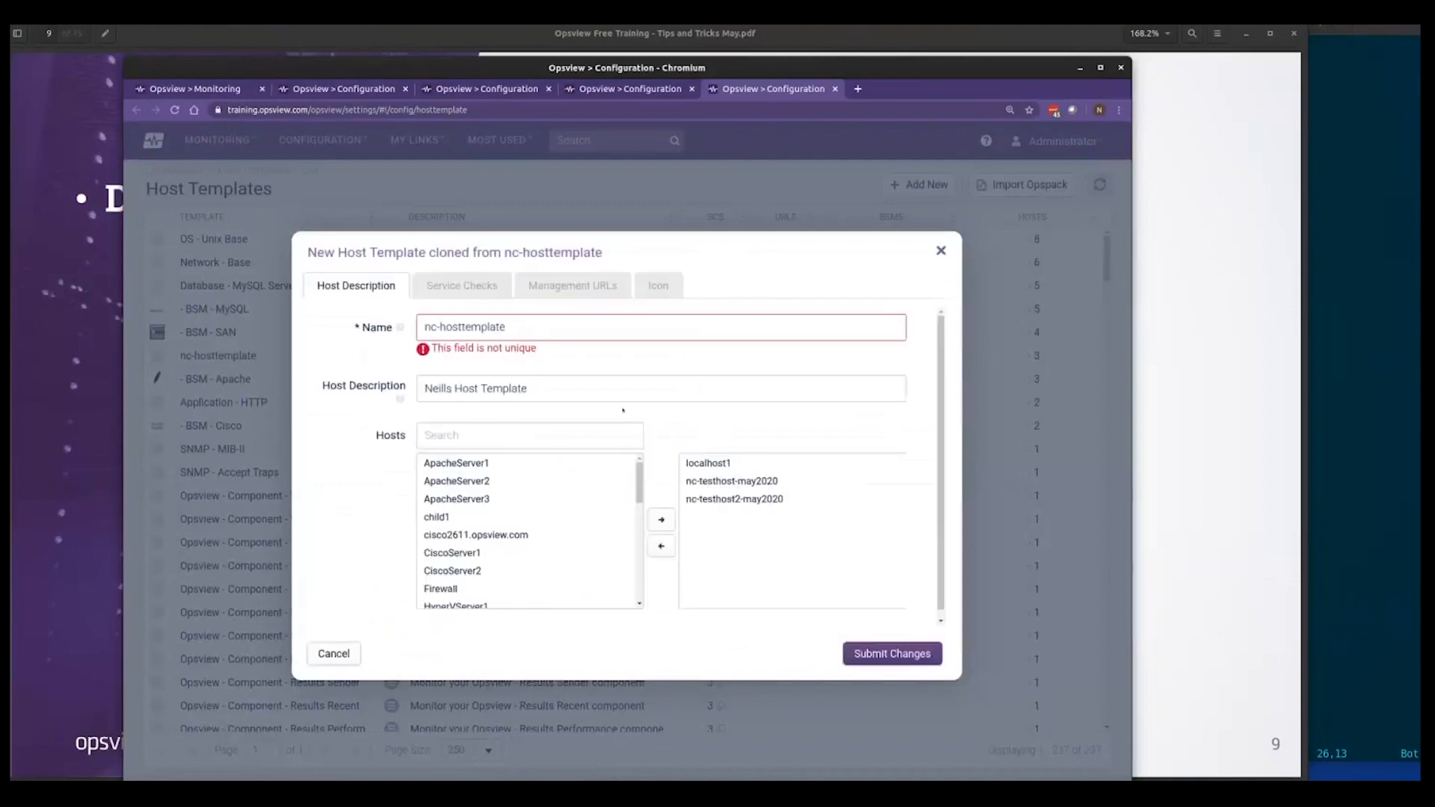
text(-clone)
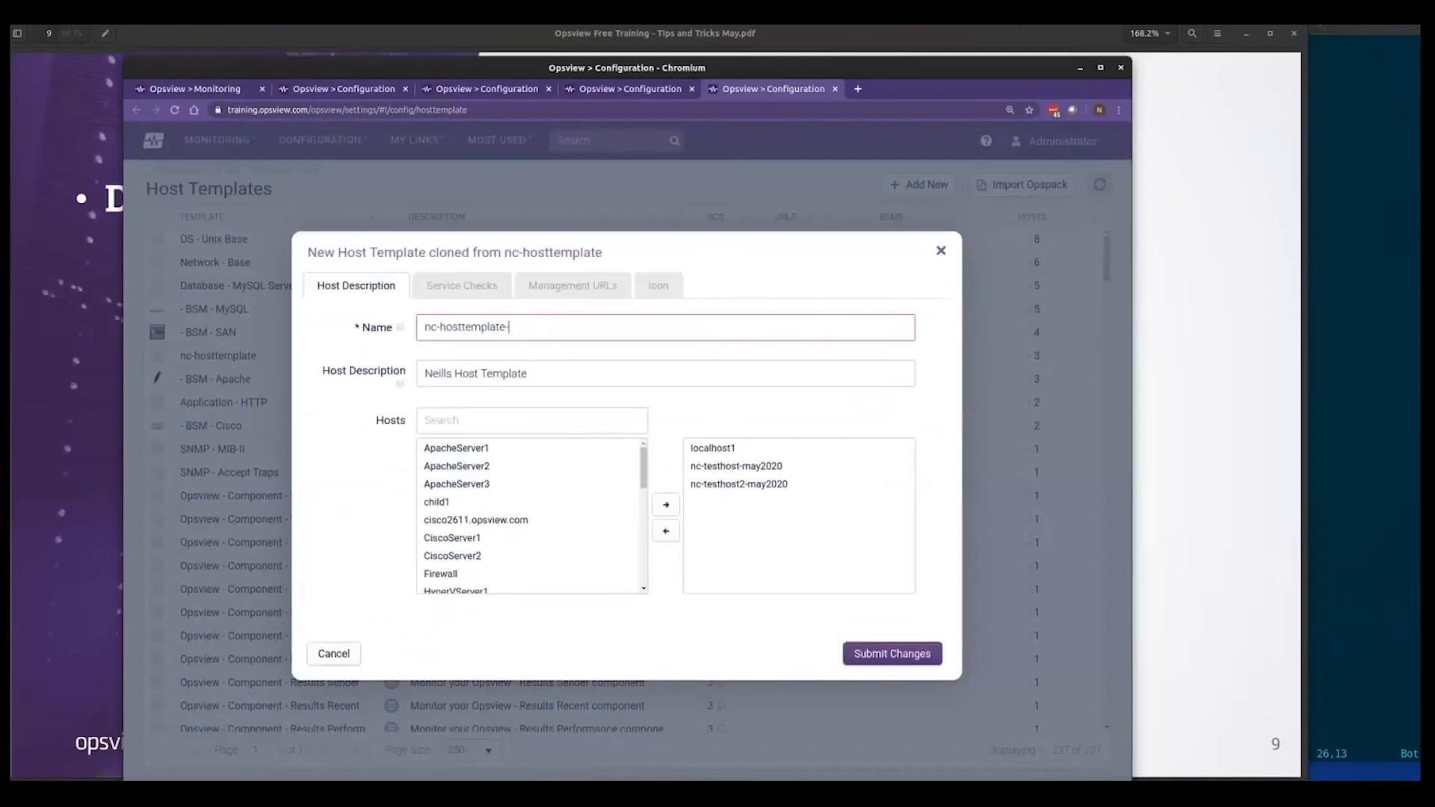
text(d)
click(927, 649)
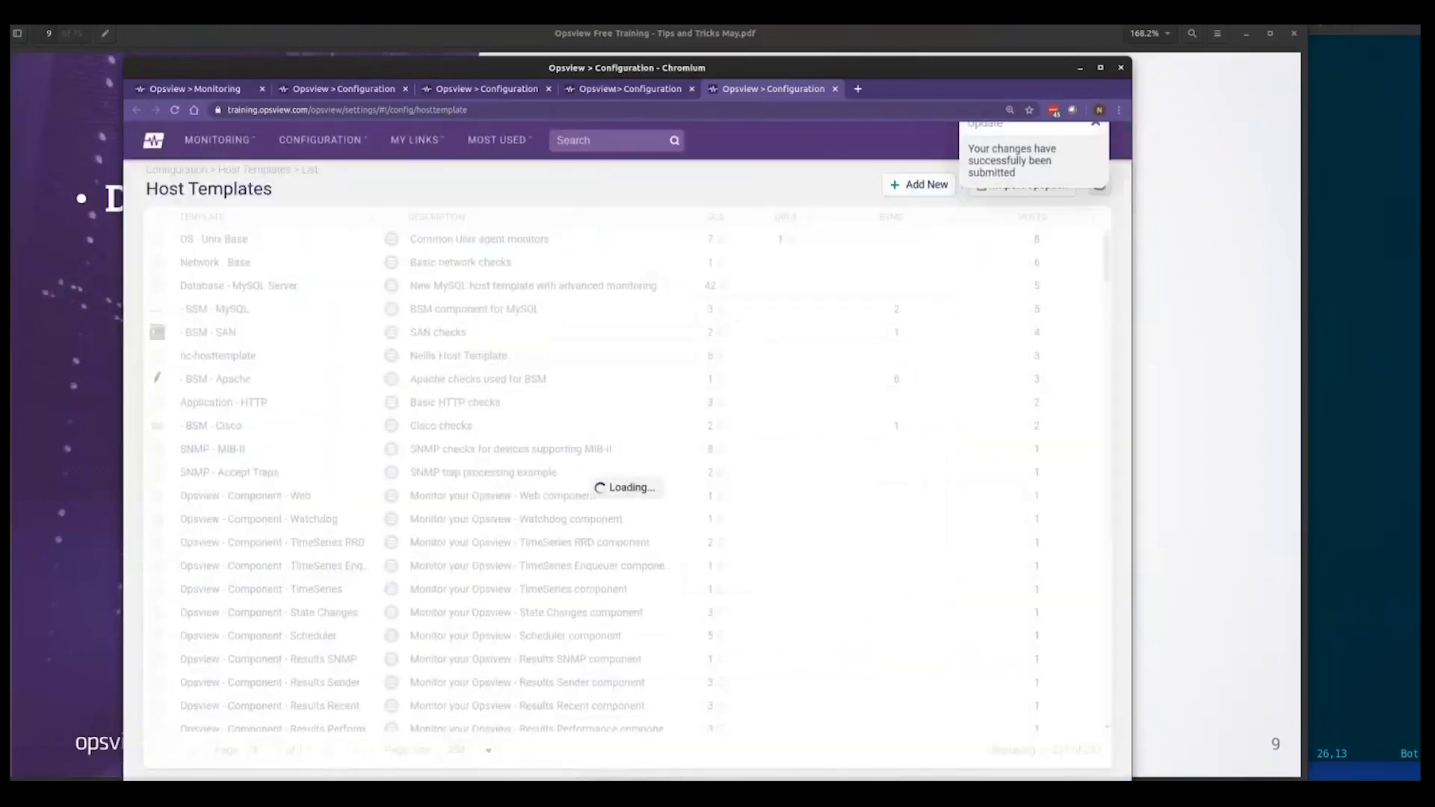
- Return to the Hosts list and open MySQLServer1 and MySQLServer2 together for bulk editing
click(620, 89)
click(757, 90)
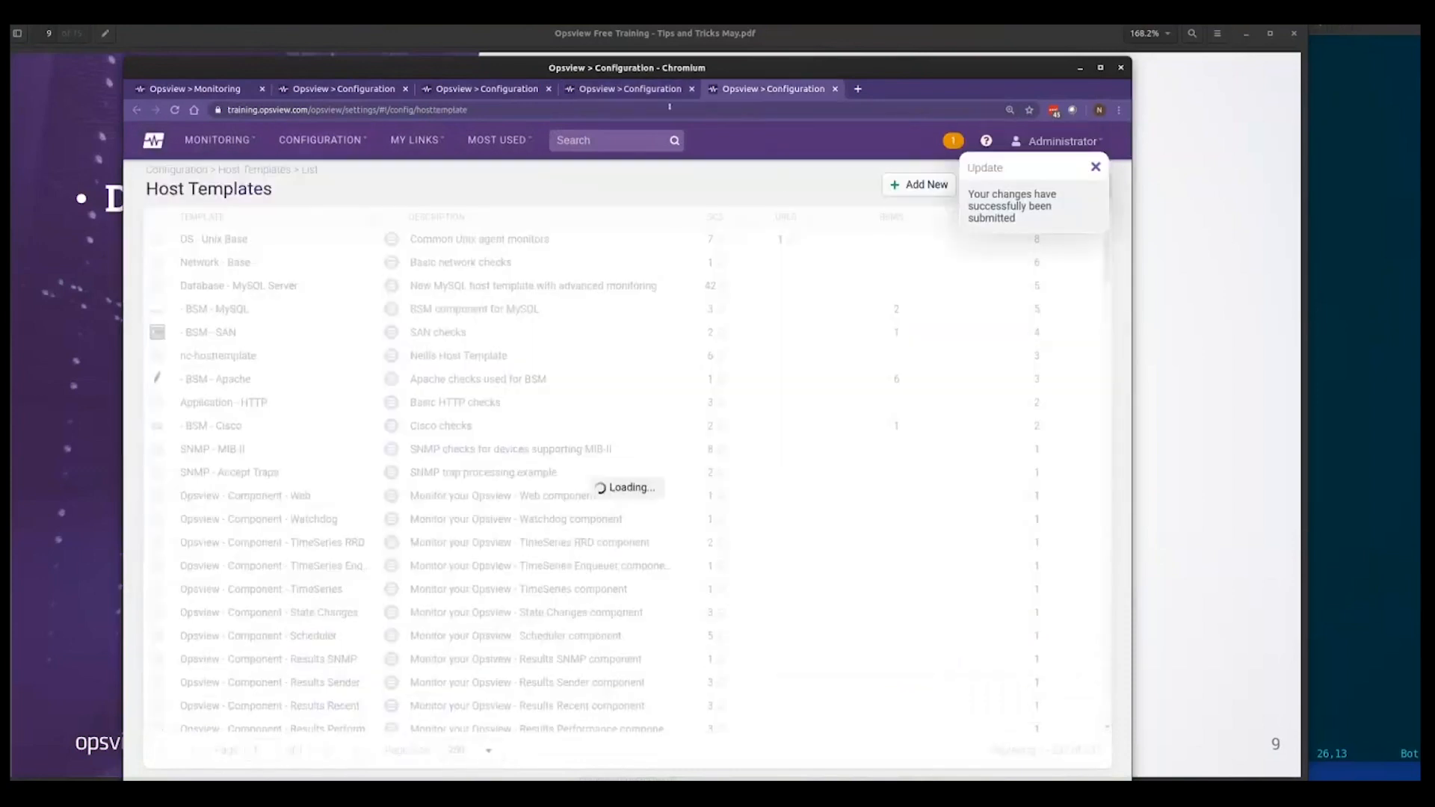
click(664, 90)
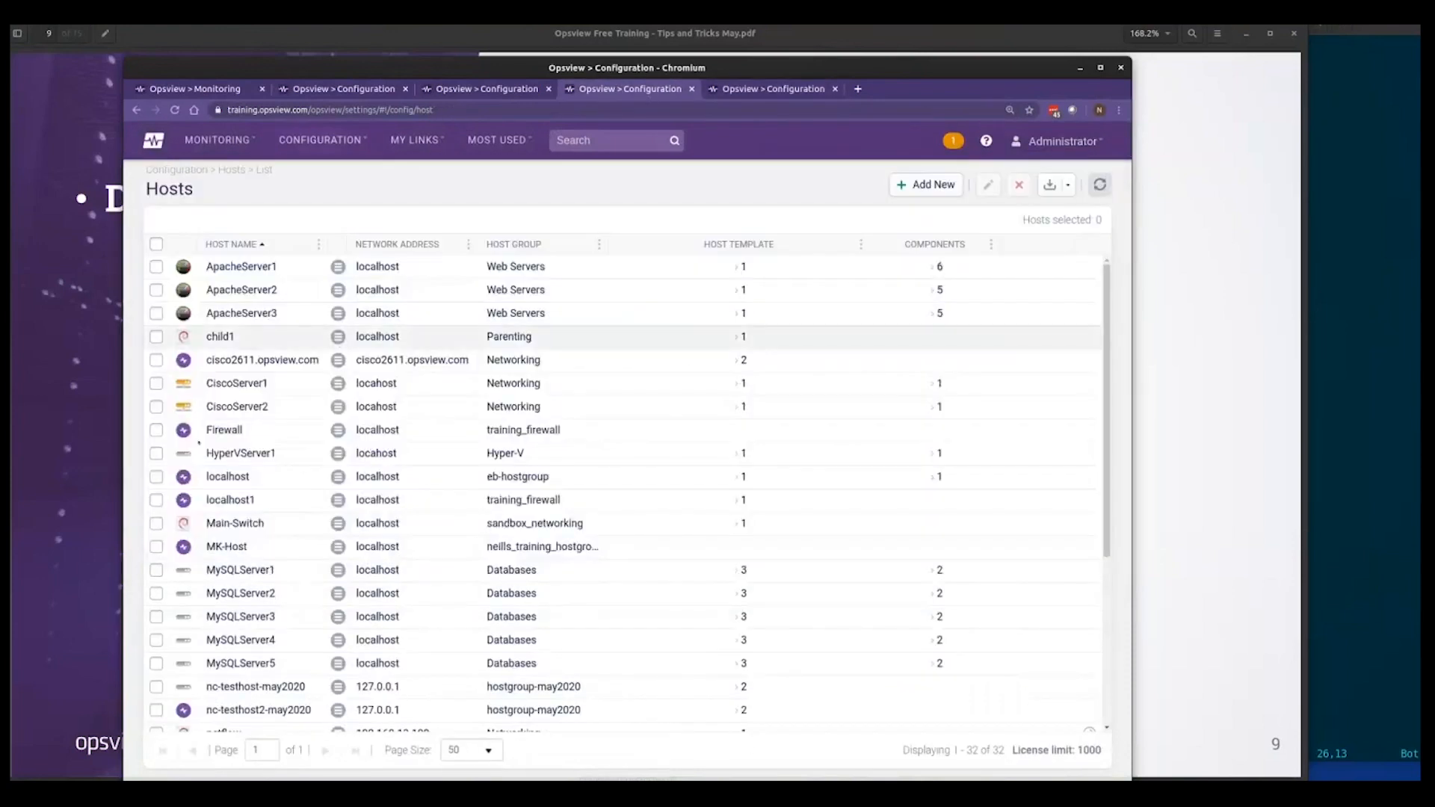
click(156, 570)
click(156, 594)
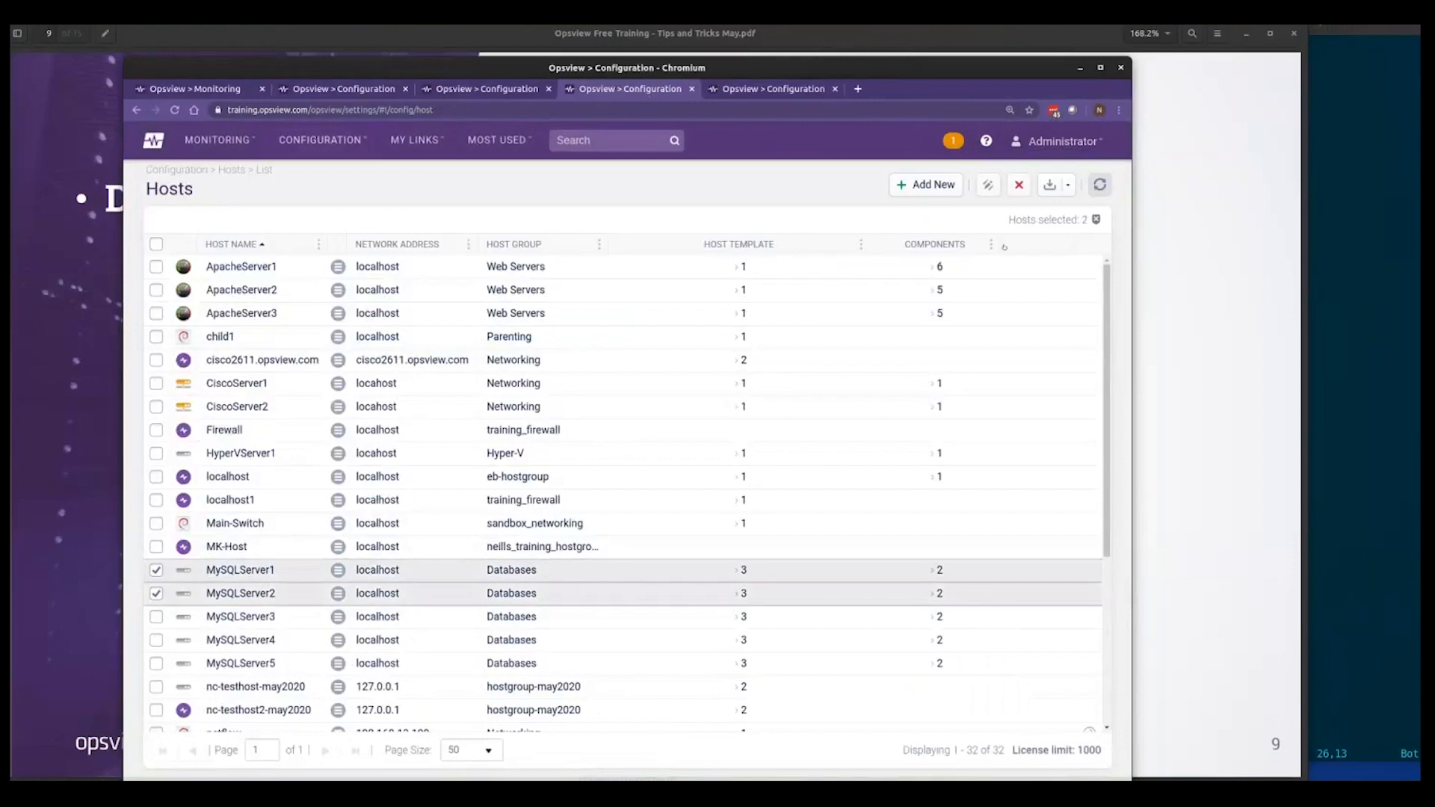
scroll(295, 613, down, 2)
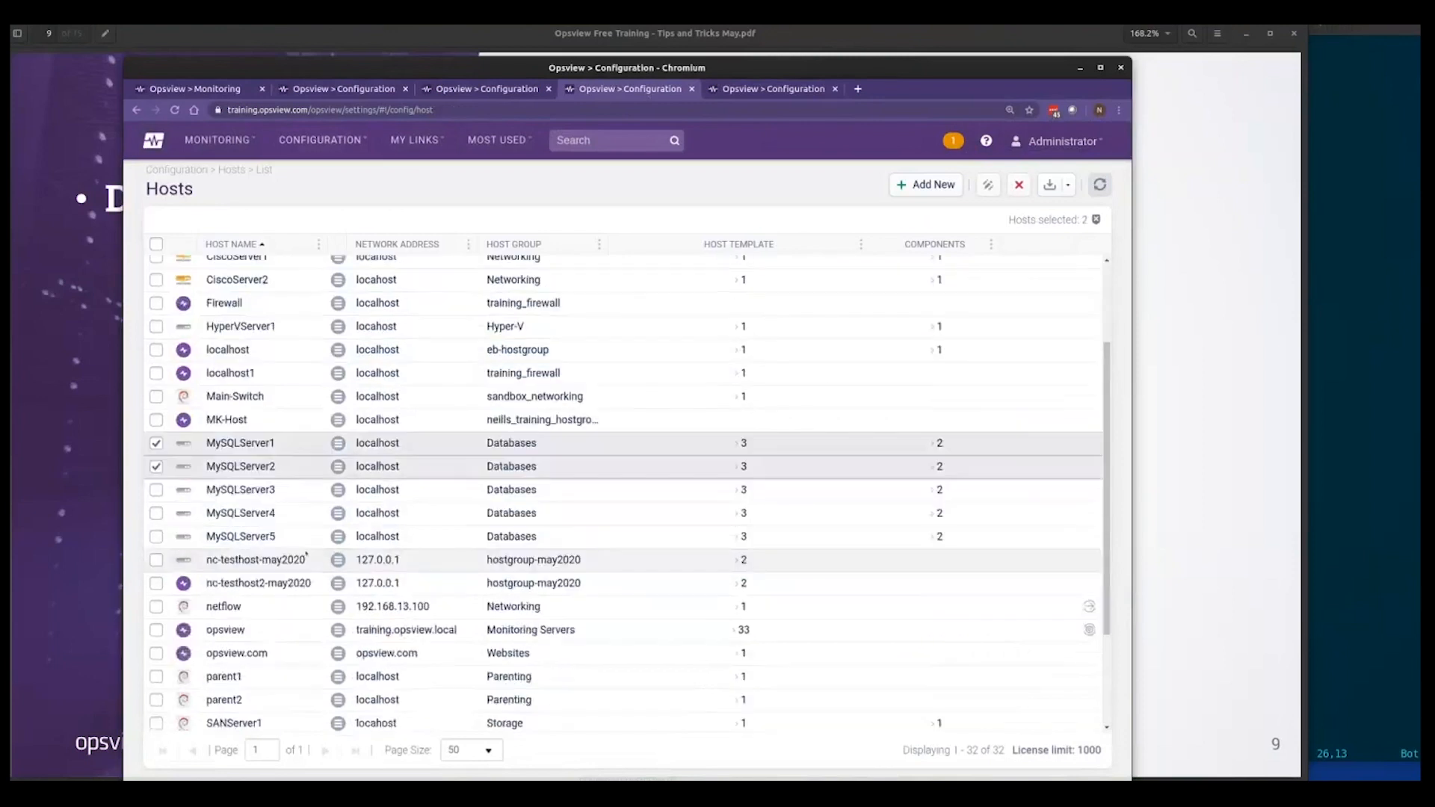
click(987, 185)
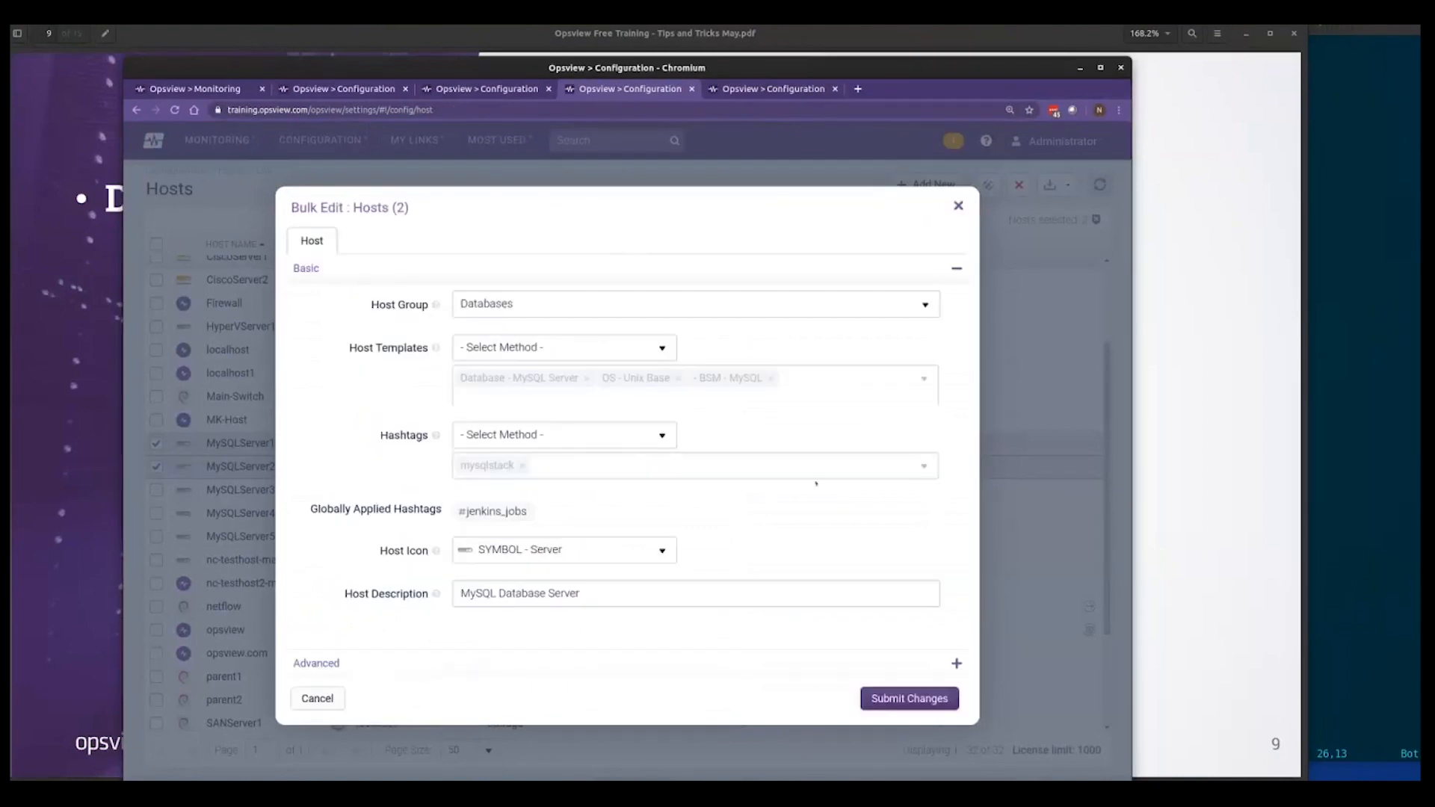
- Set the Host Templates method to Add to existing, add nc-hosttemplate-cloned and submit the bulk edit
click(662, 347)
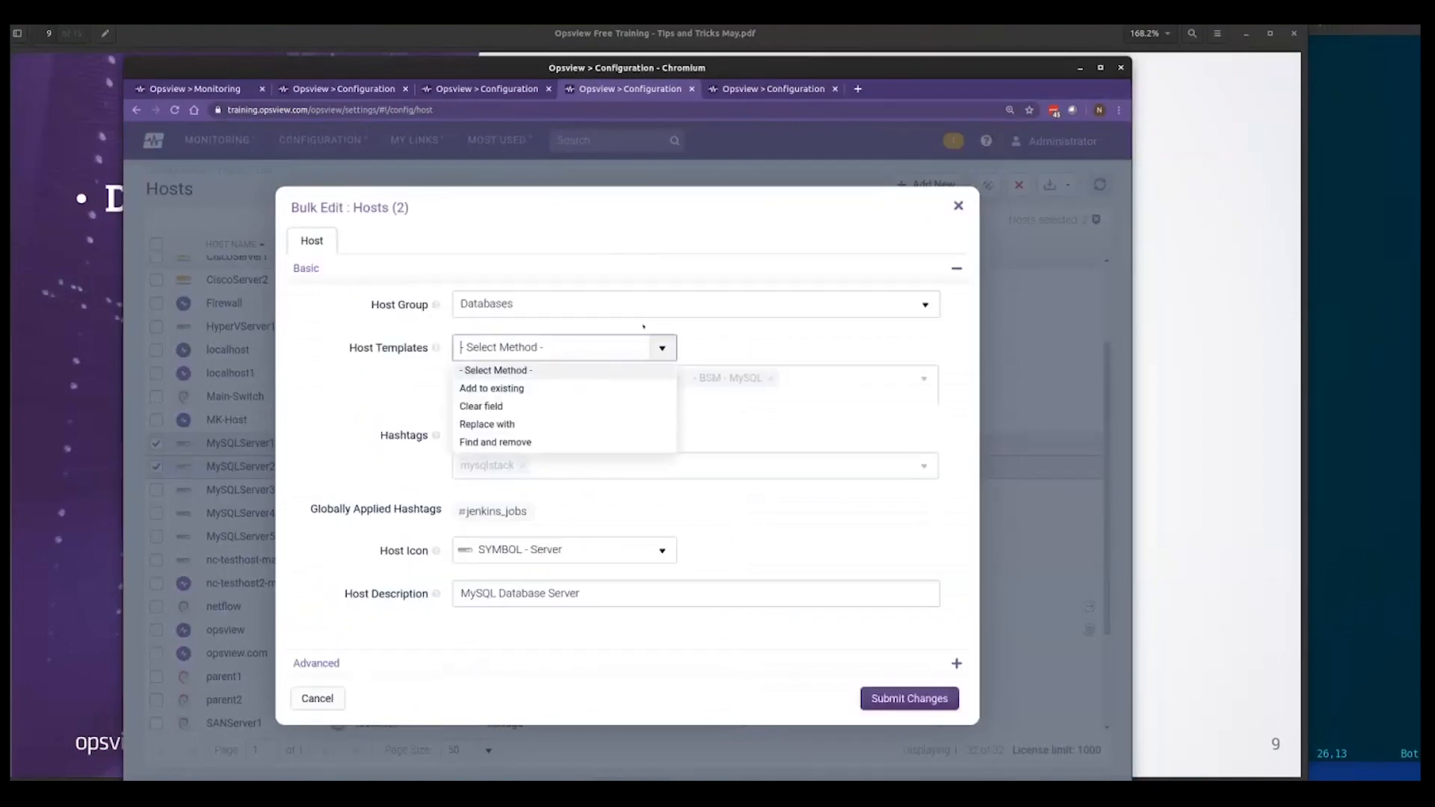
click(515, 392)
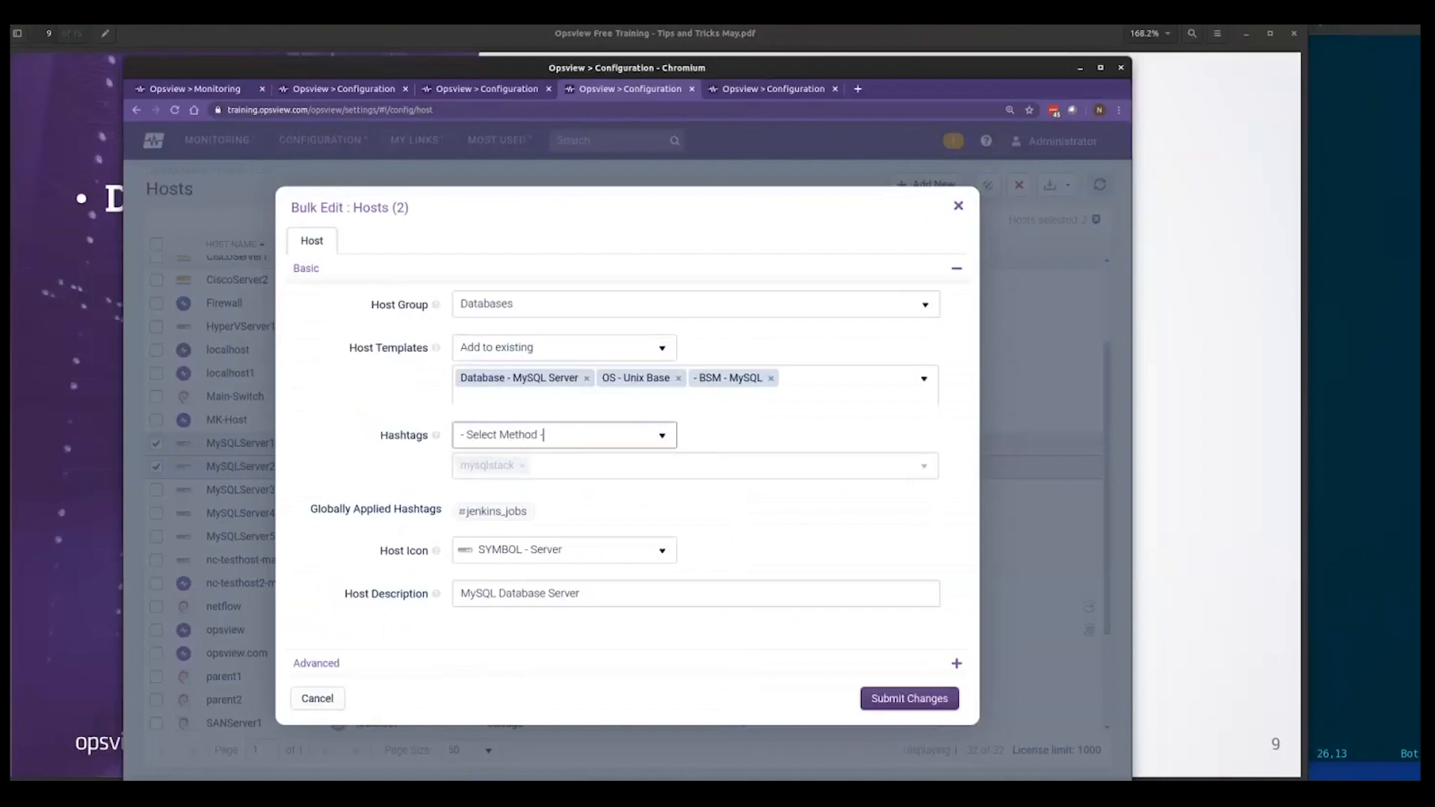
click(545, 396)
scroll(661, 465, down, 3)
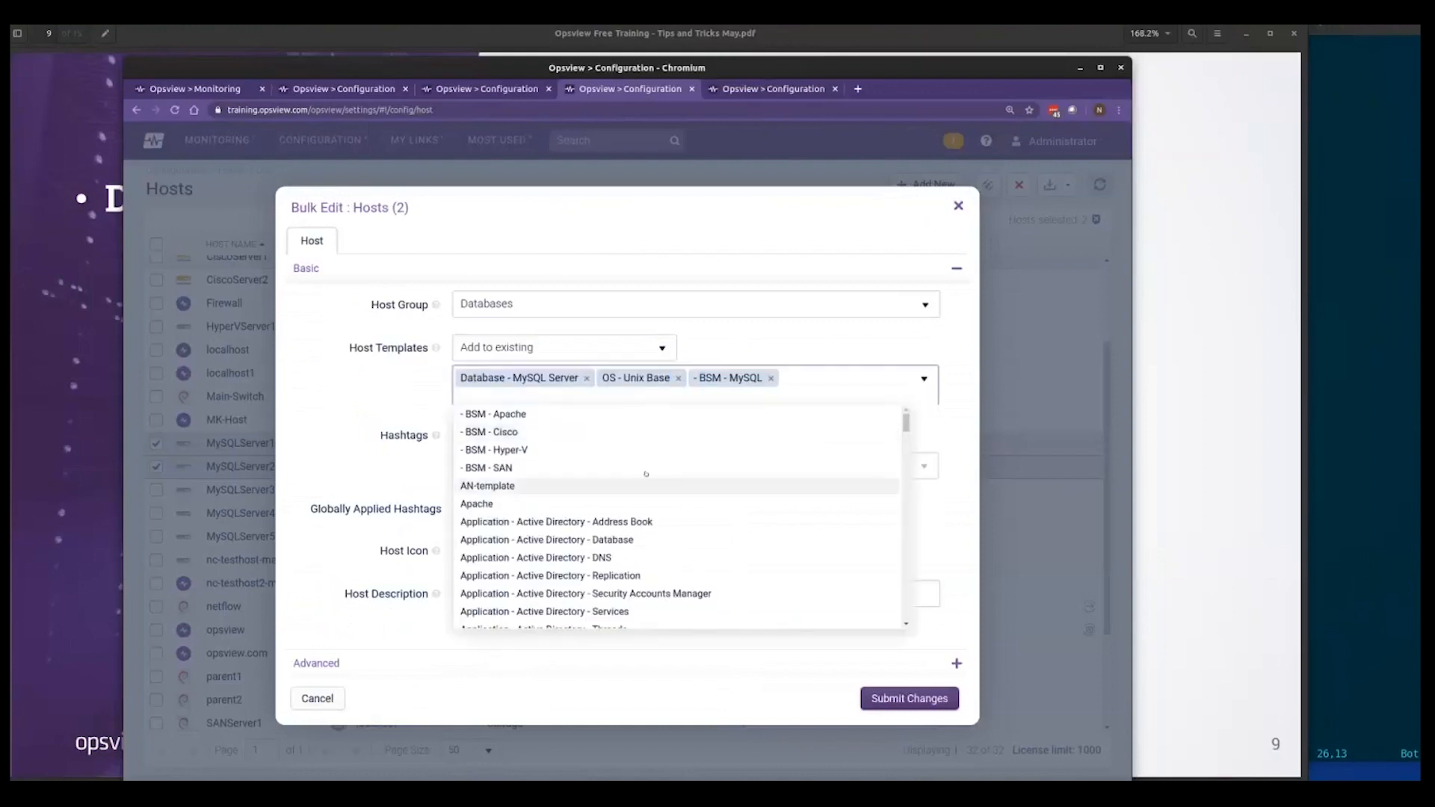
scroll(662, 465, down, 10)
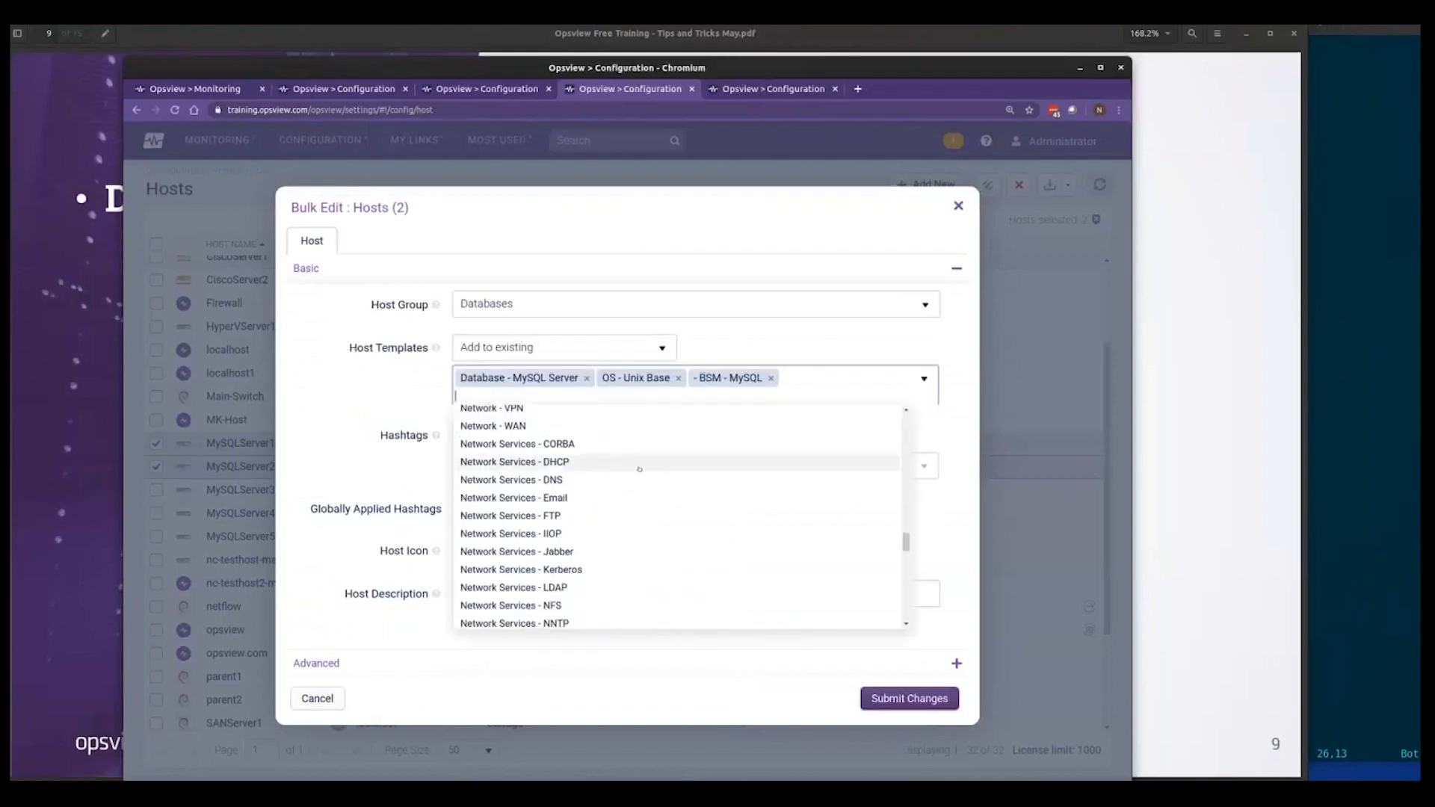
scroll(639, 468, up, 3)
click(772, 440)
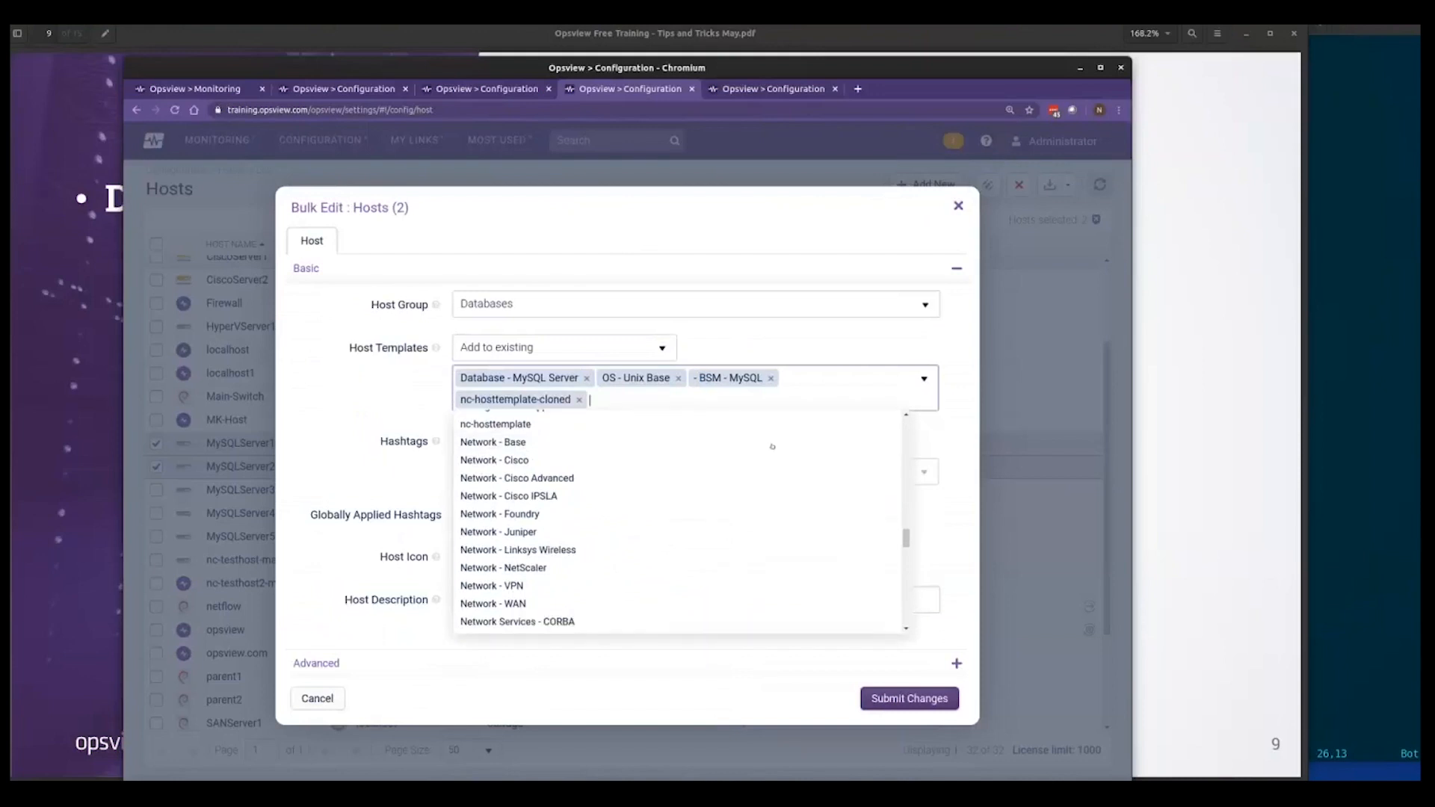
click(936, 696)
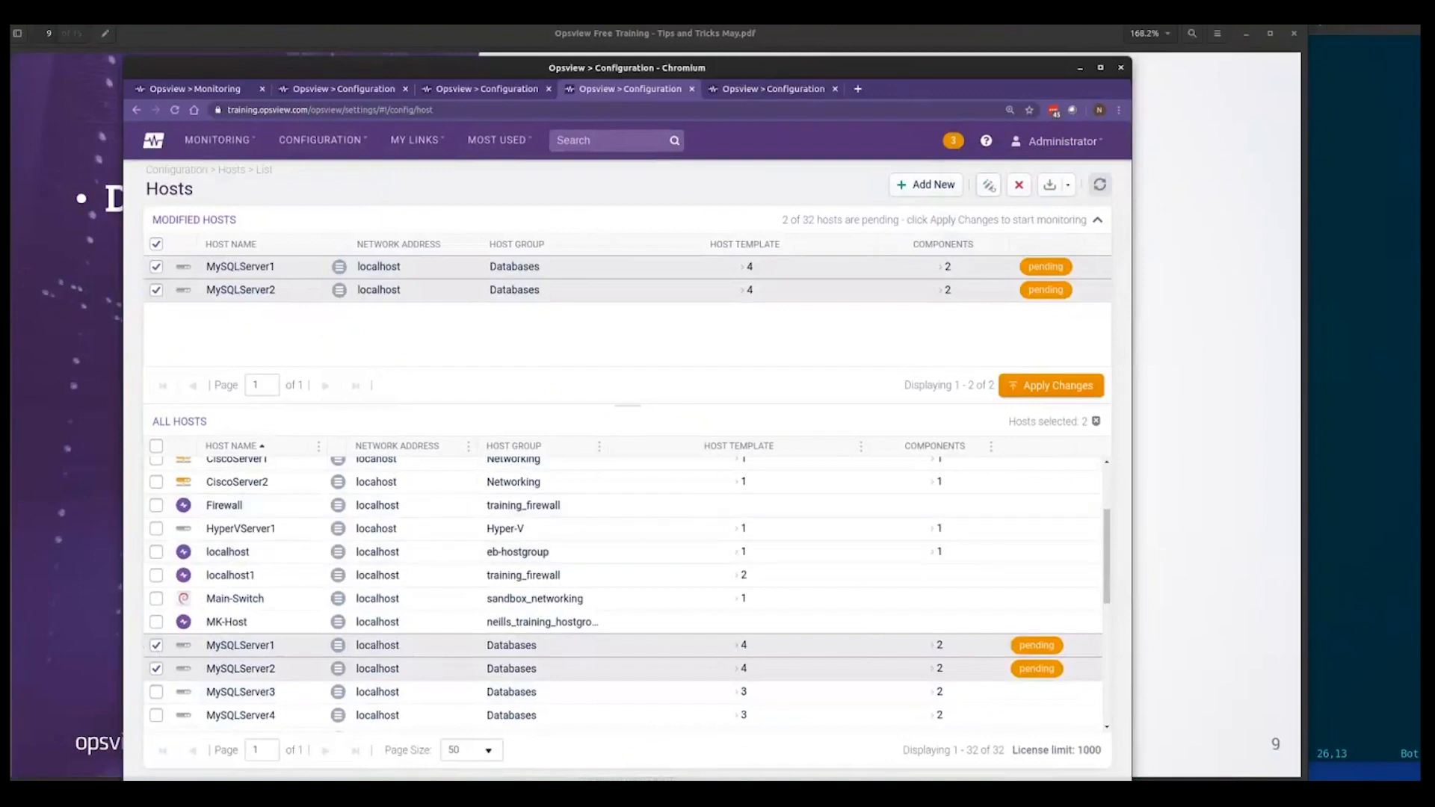
- Reopen the bulk edit for the two selected MySQL hosts and examine its advanced settings
click(988, 184)
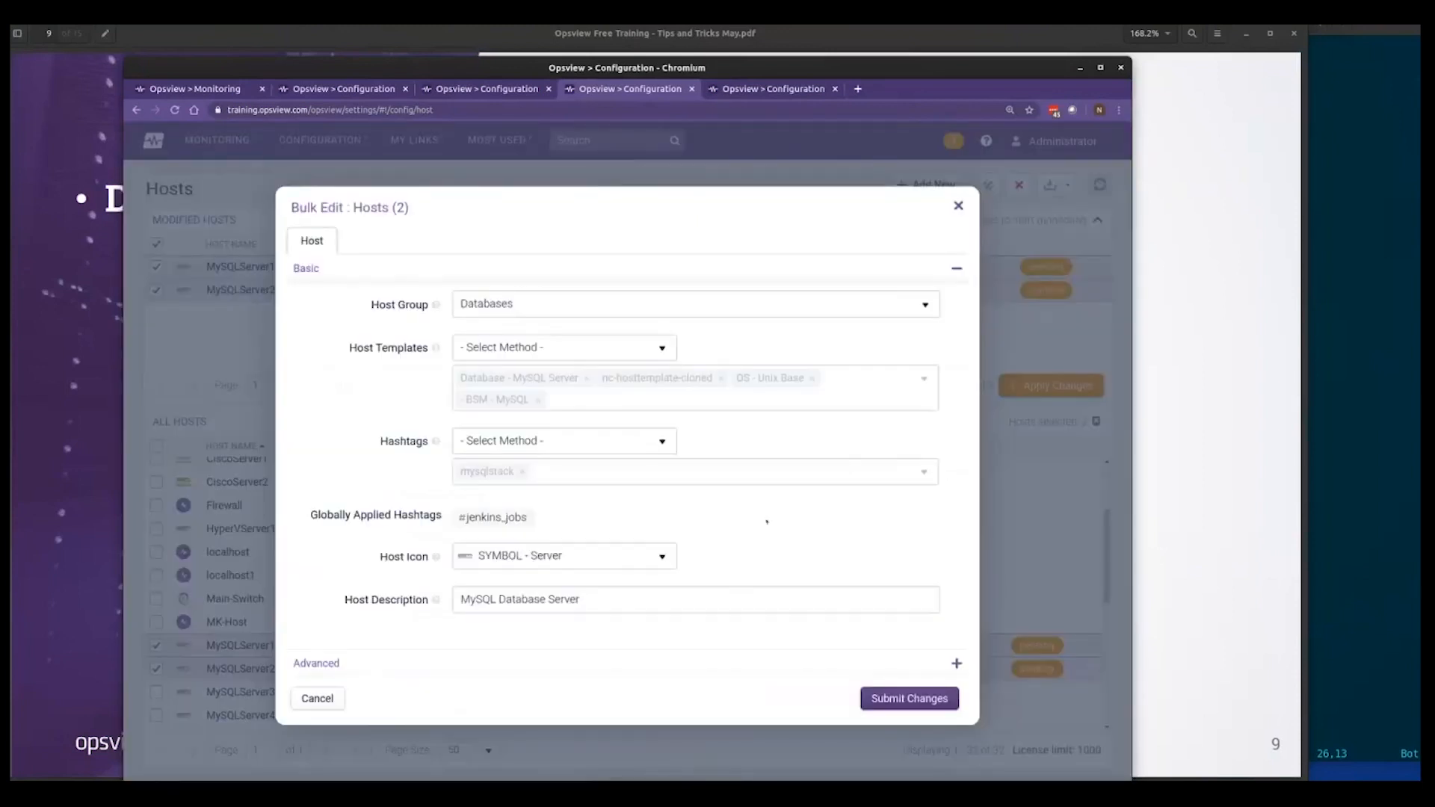
click(956, 663)
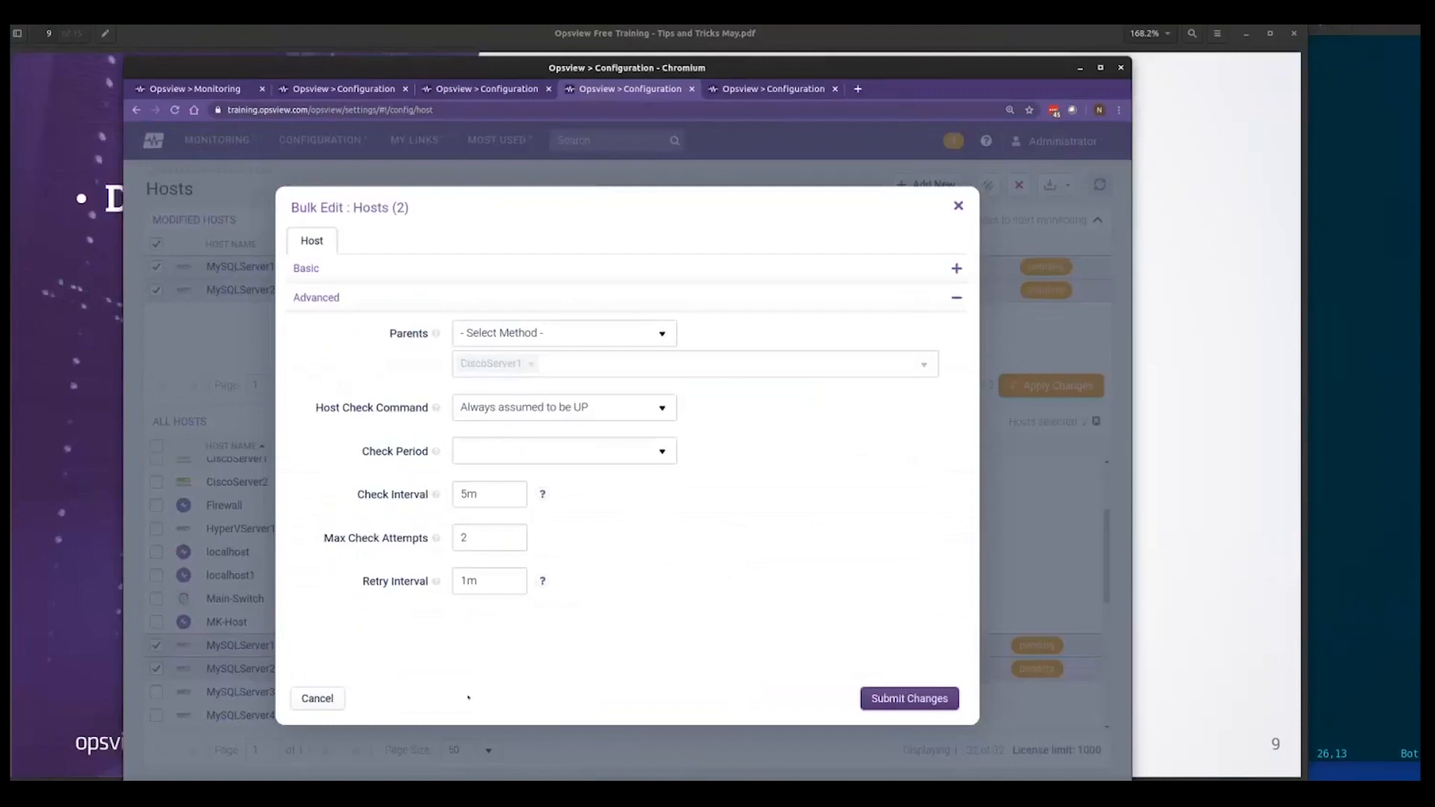
- Open nc-hosttemplate-cloned for editing from the Host Templates list and select nc-servicecheck-may2020 to show its settings
click(773, 88)
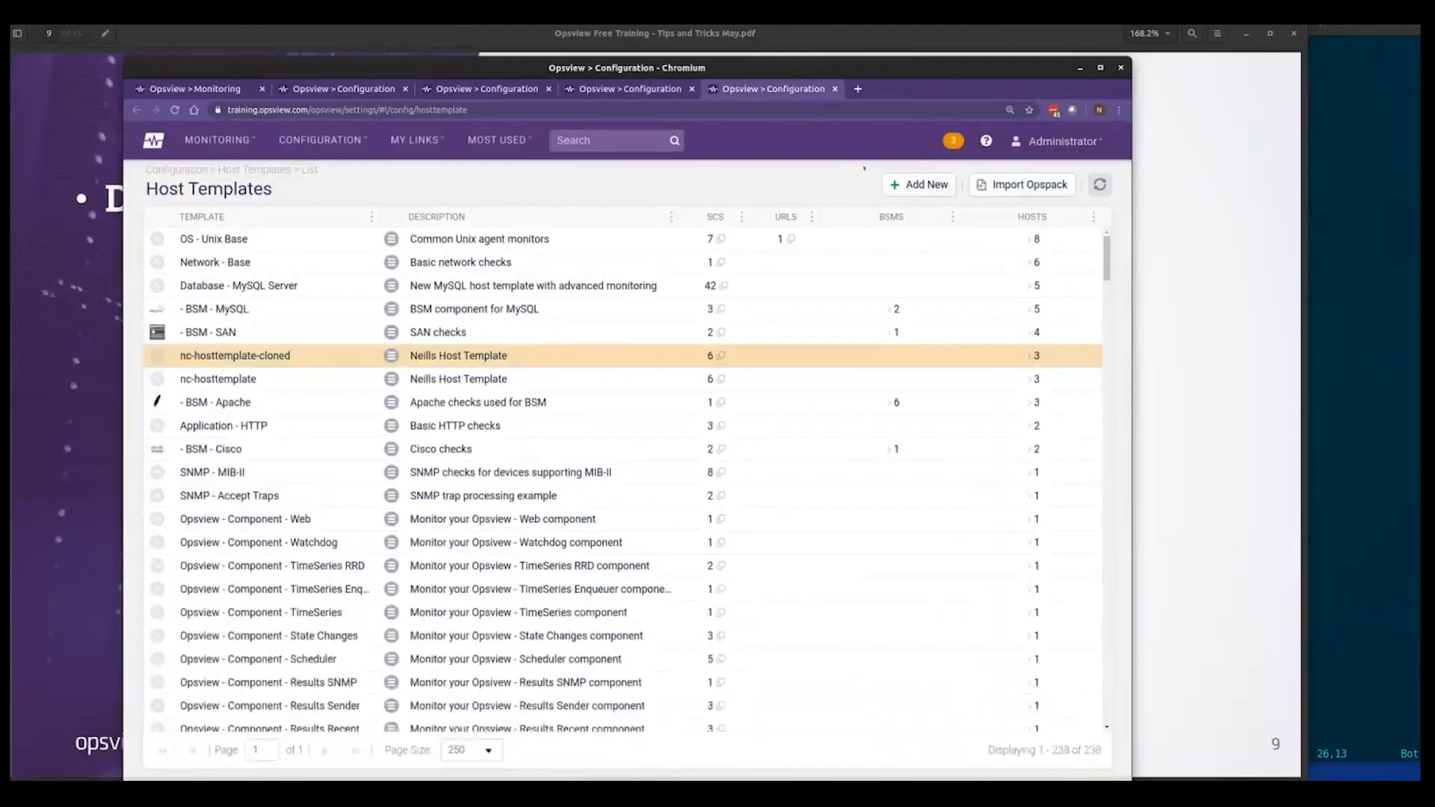
click(391, 355)
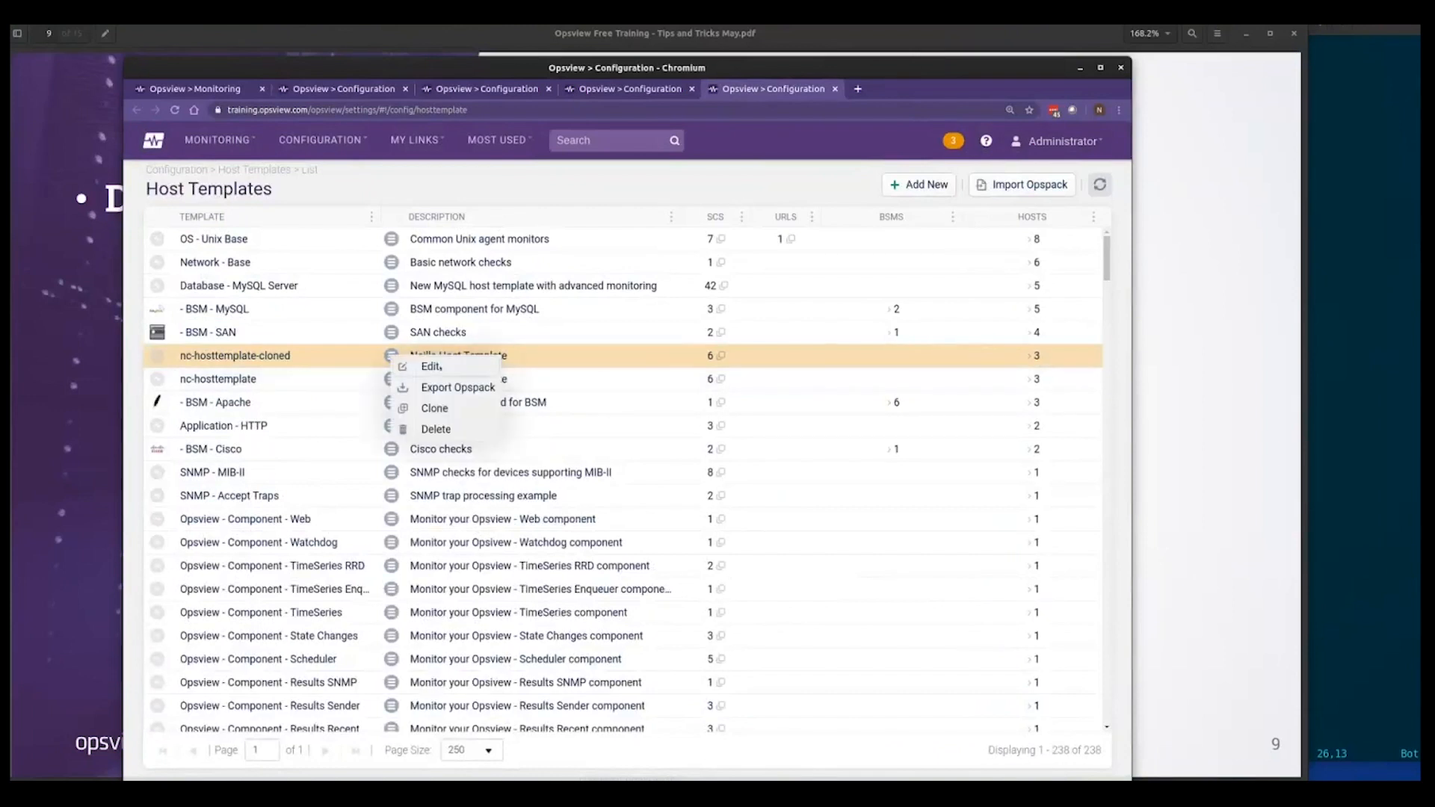
click(432, 367)
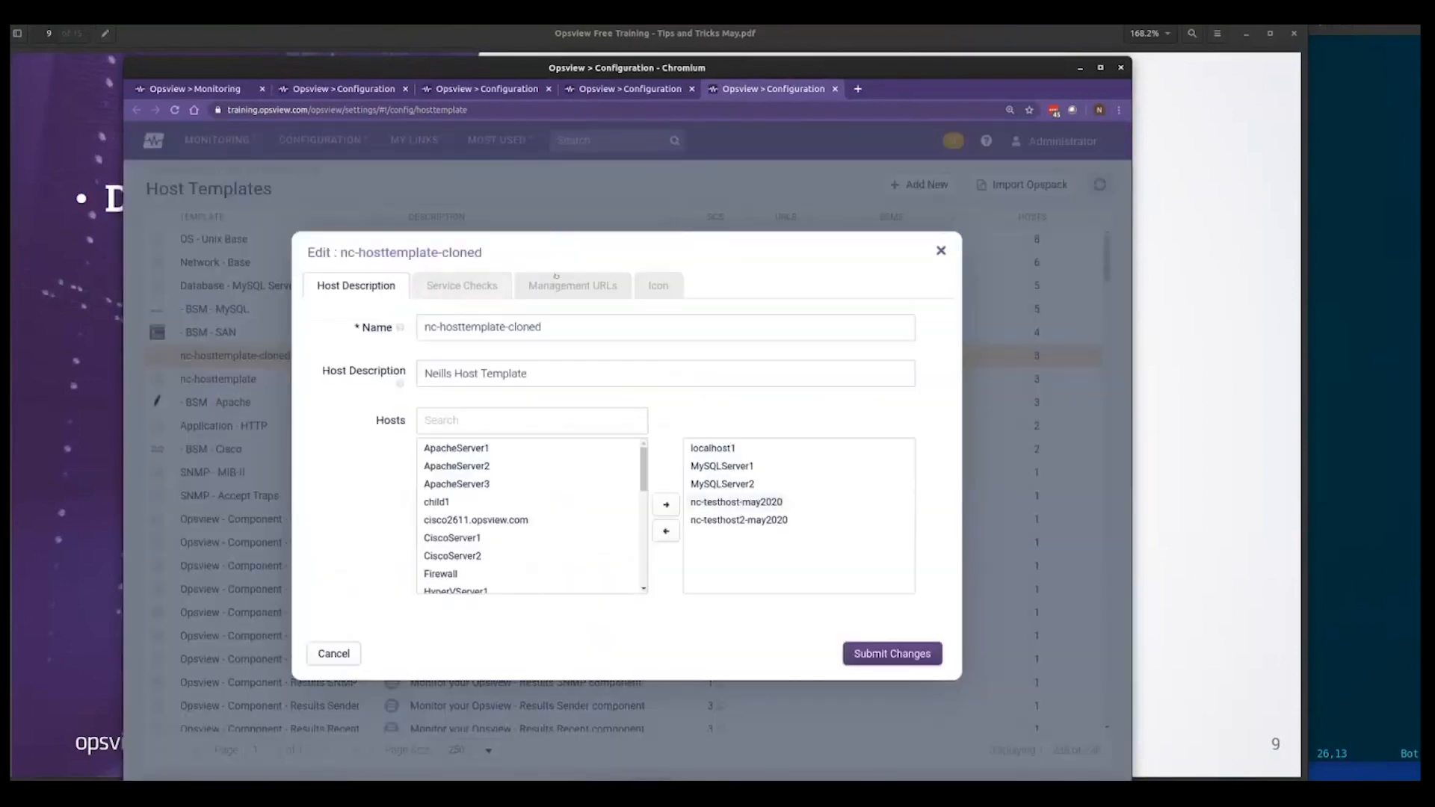
click(472, 287)
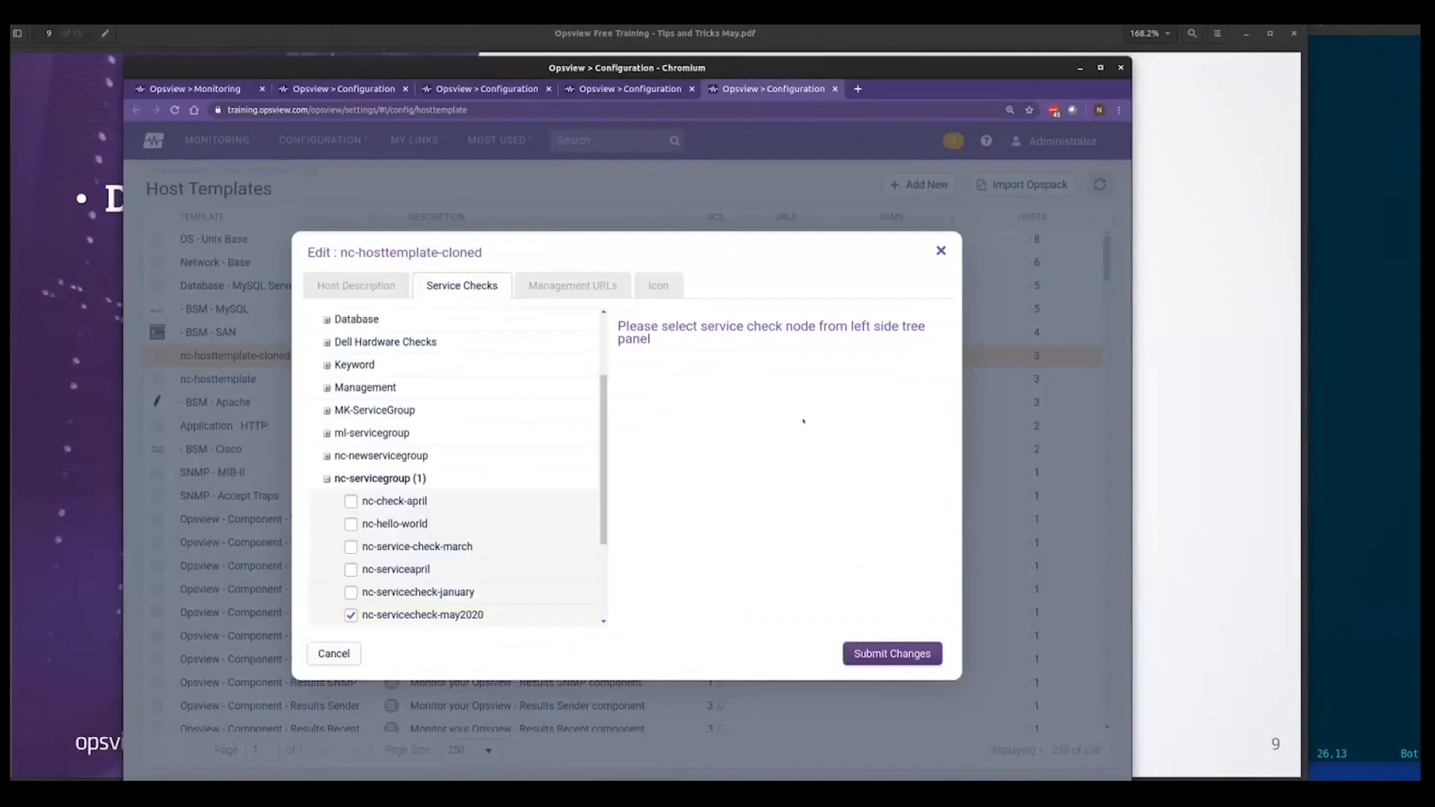
scroll(577, 525, down, 1)
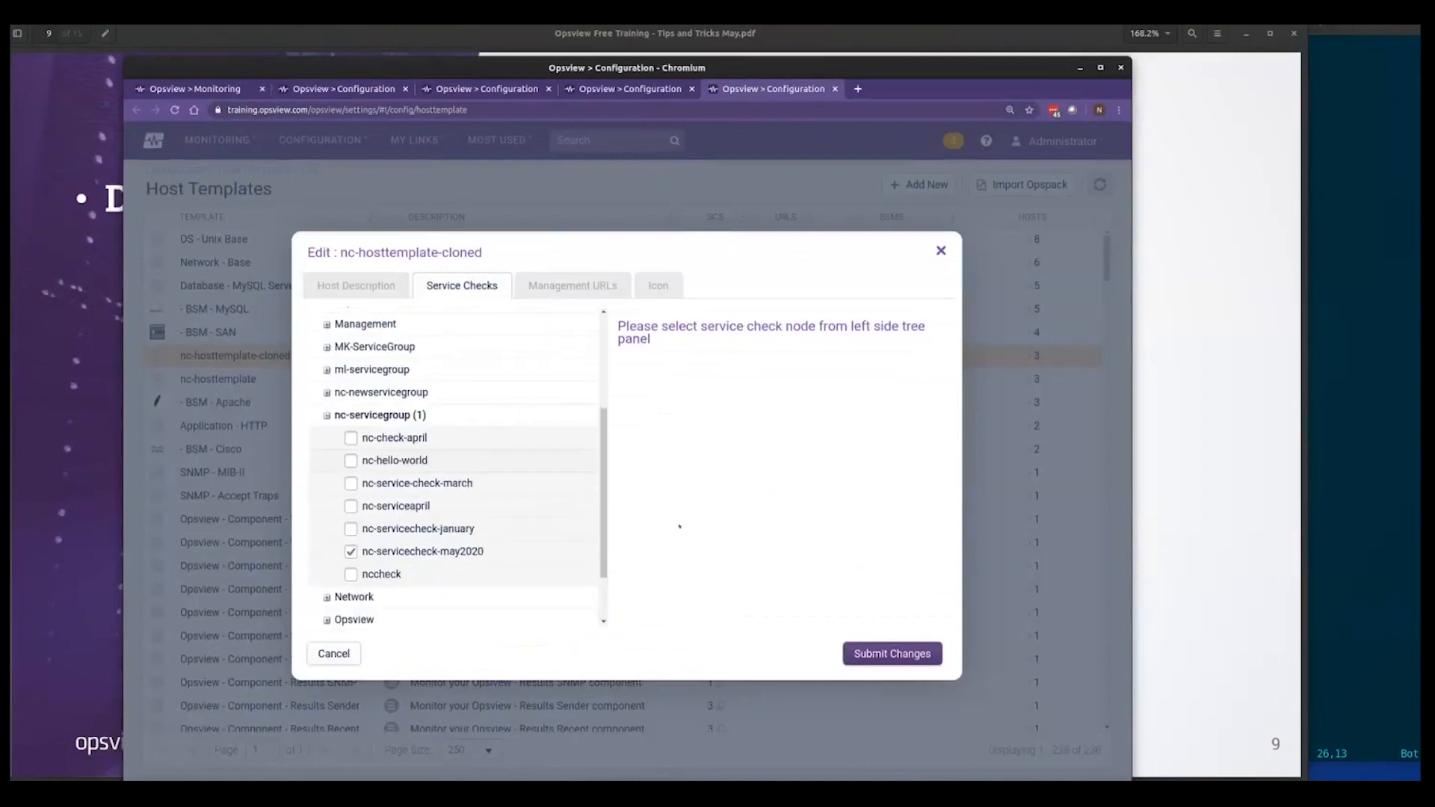
click(423, 552)
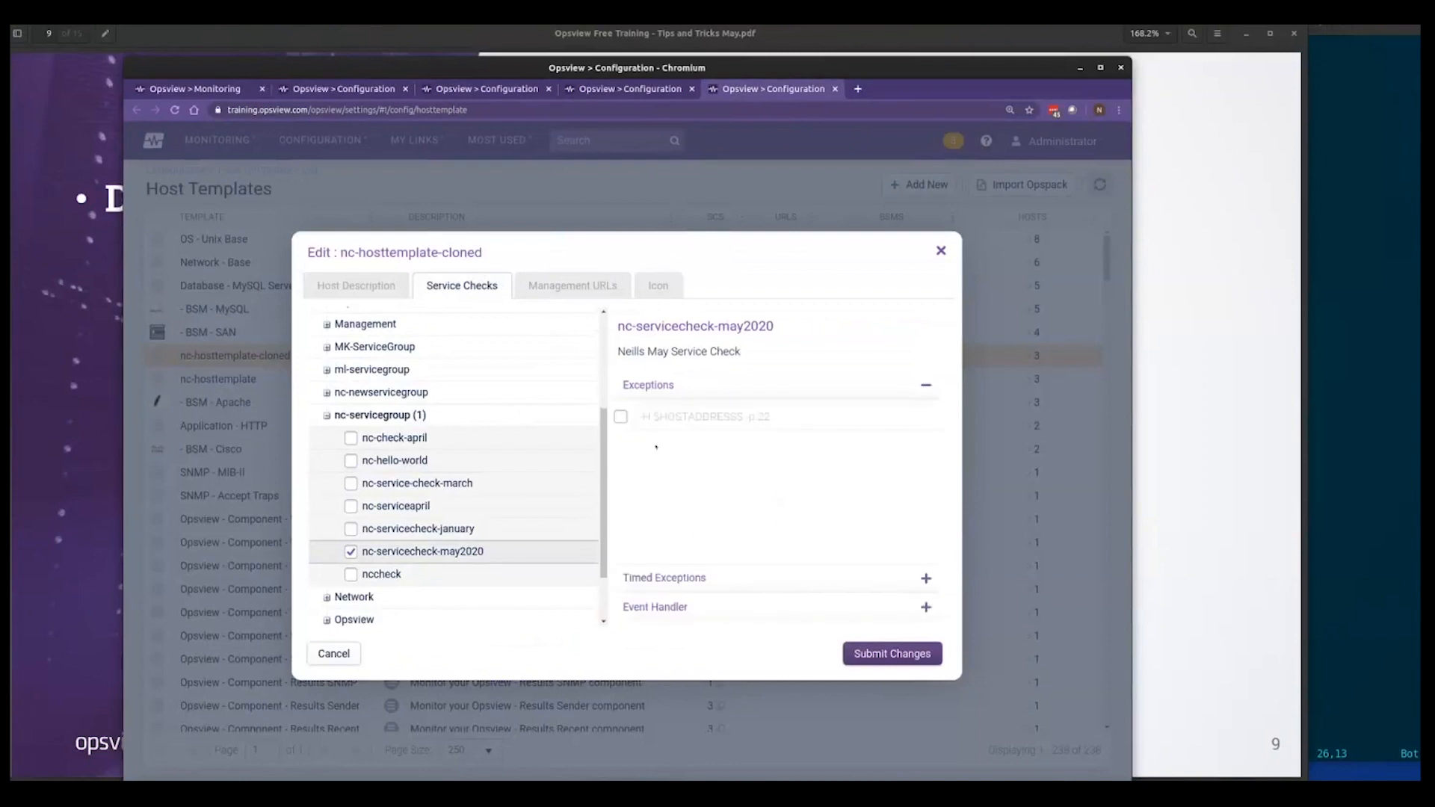
- Enable the exception for nc-servicecheck-may2020 with the arguments -H $HOSTADDRESS$ -p 21 and submit the template changes
click(621, 417)
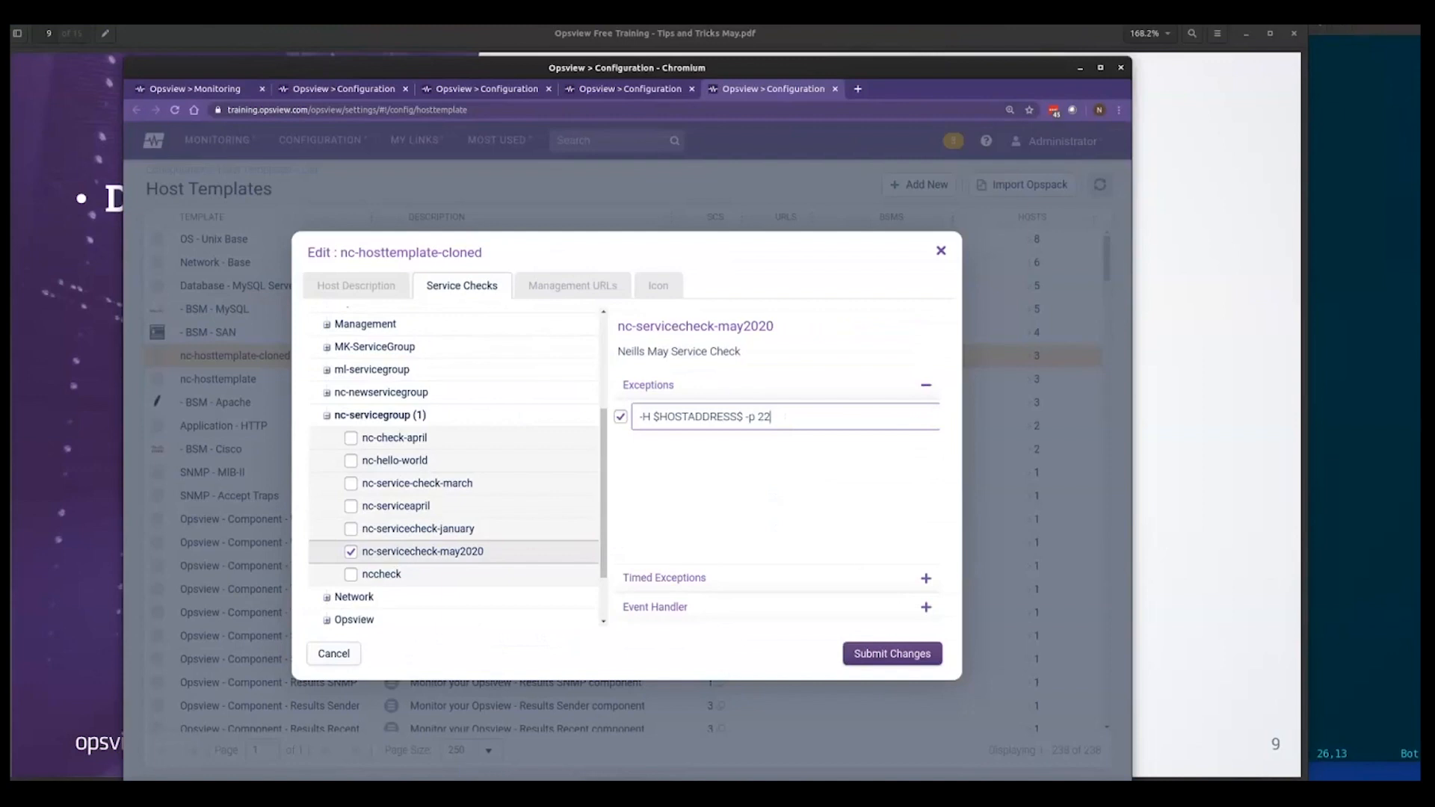
key(BackSpace)
text(1)
click(898, 655)
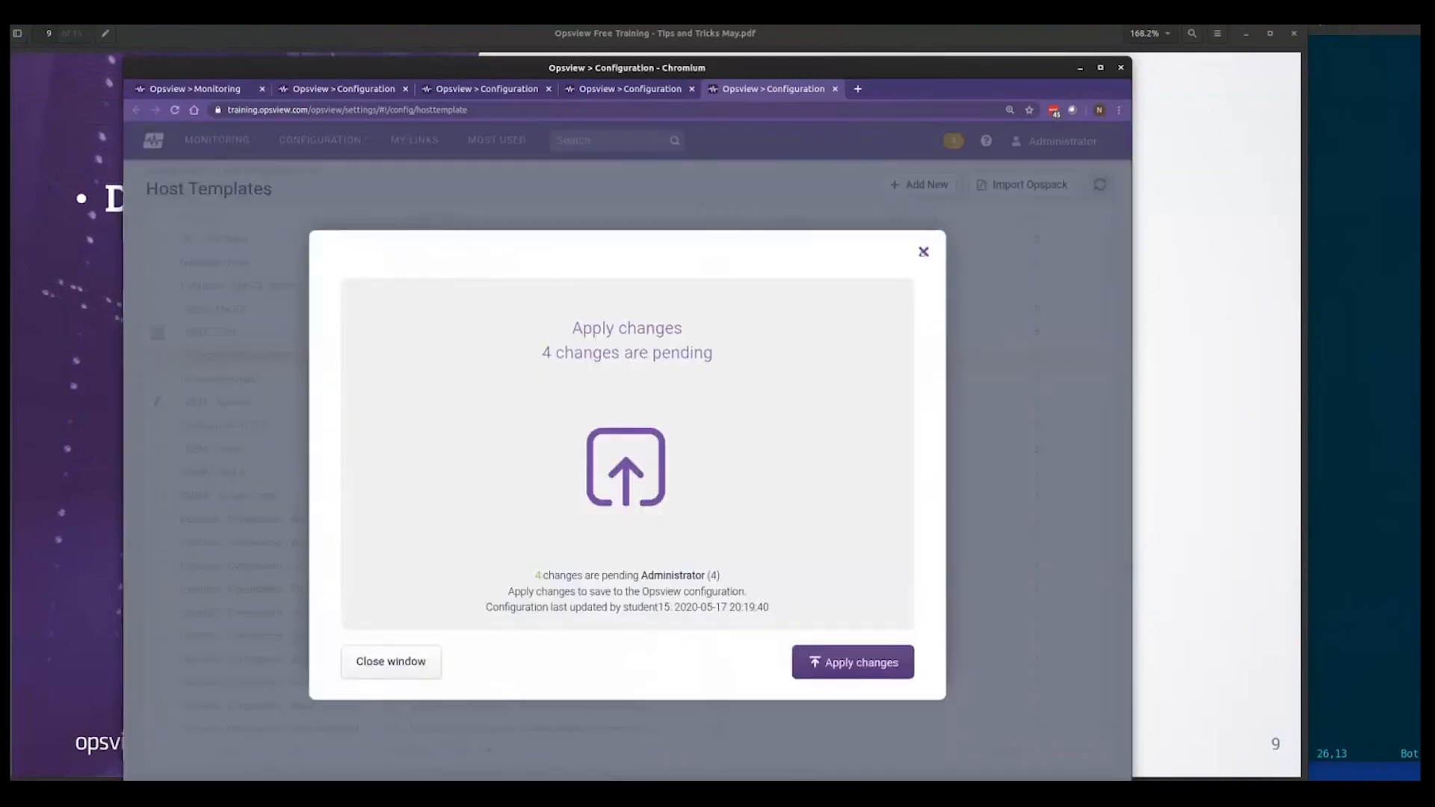
- Return to the Host Templates list and apply all pending configuration changes
click(923, 252)
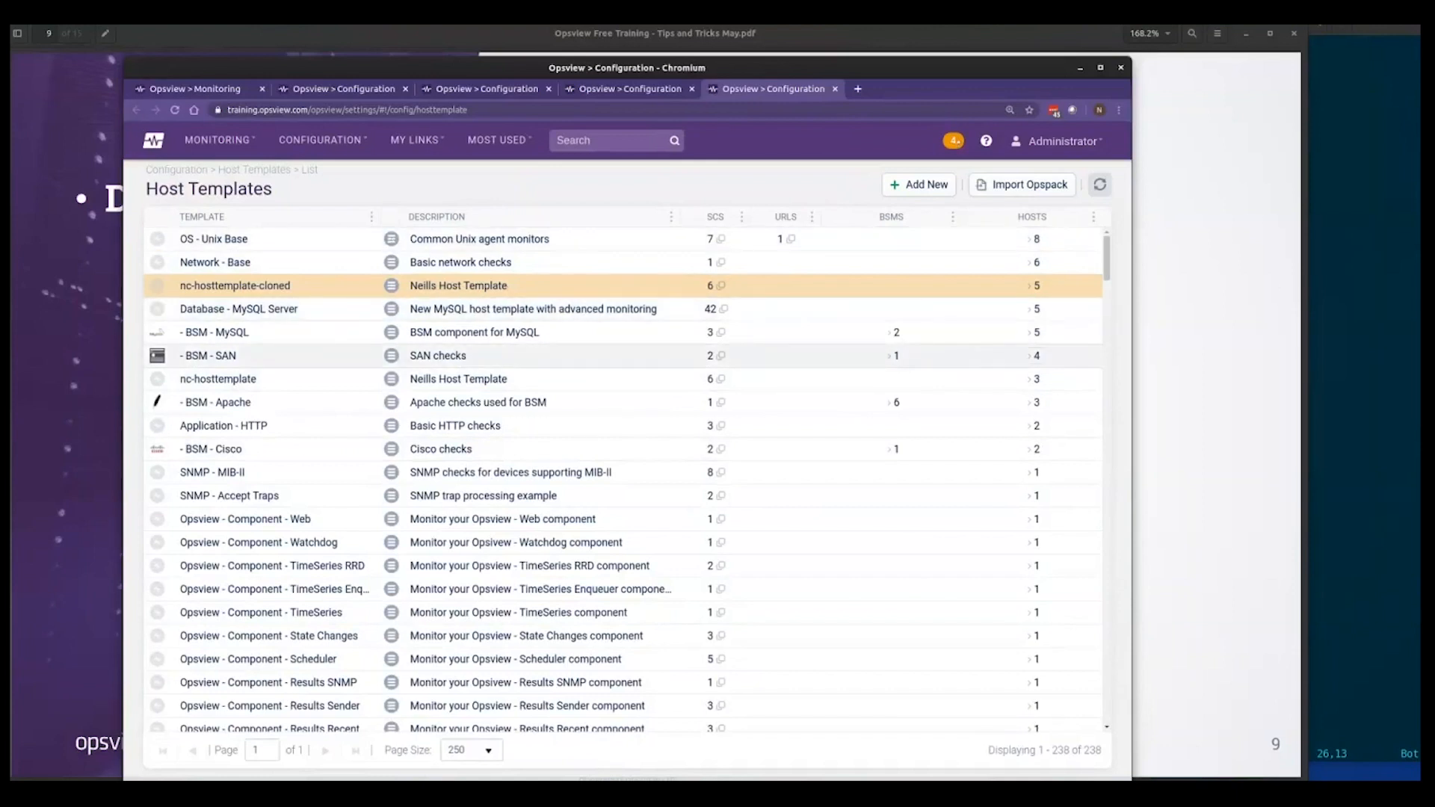
click(956, 141)
click(907, 662)
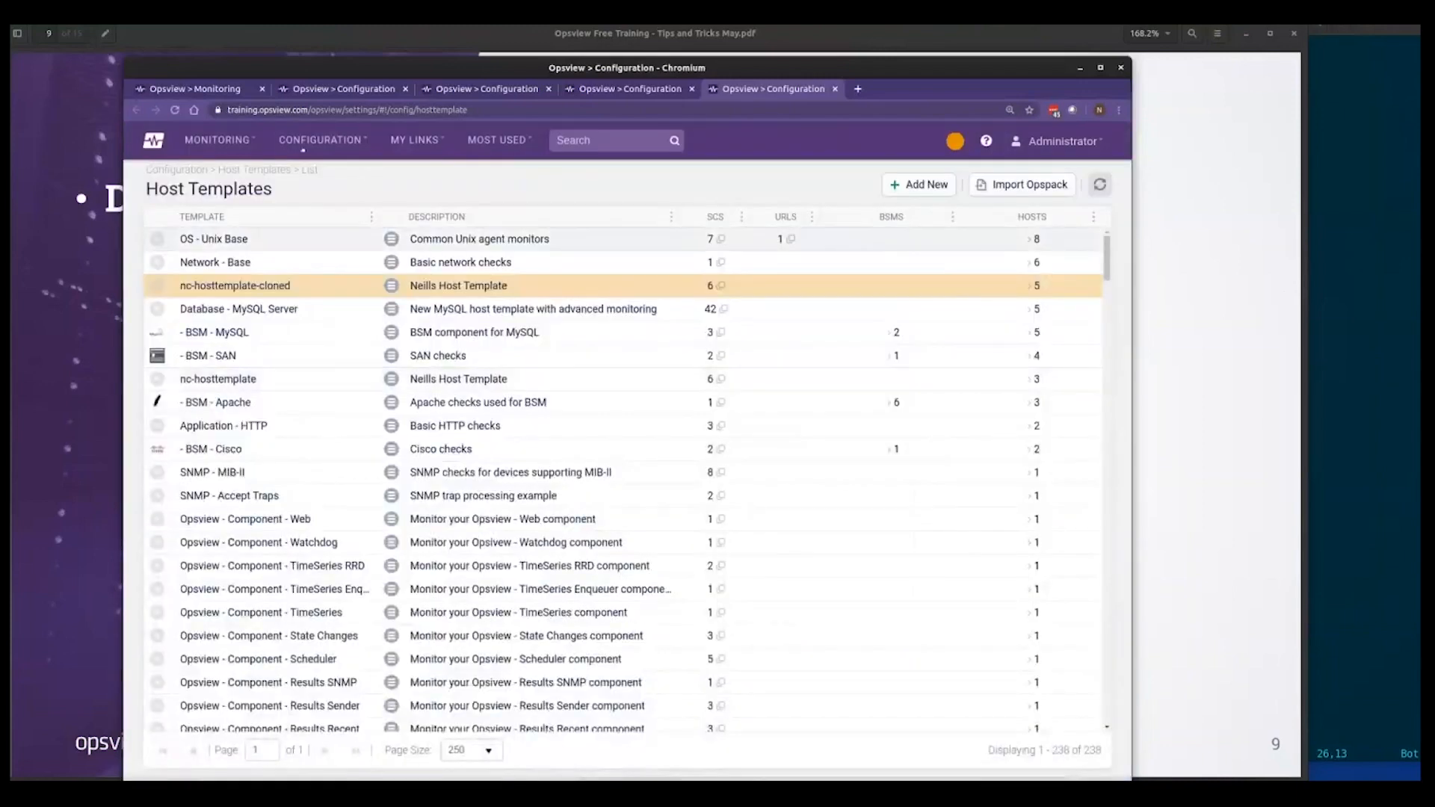
click(320, 139)
mouse_move(955, 142)
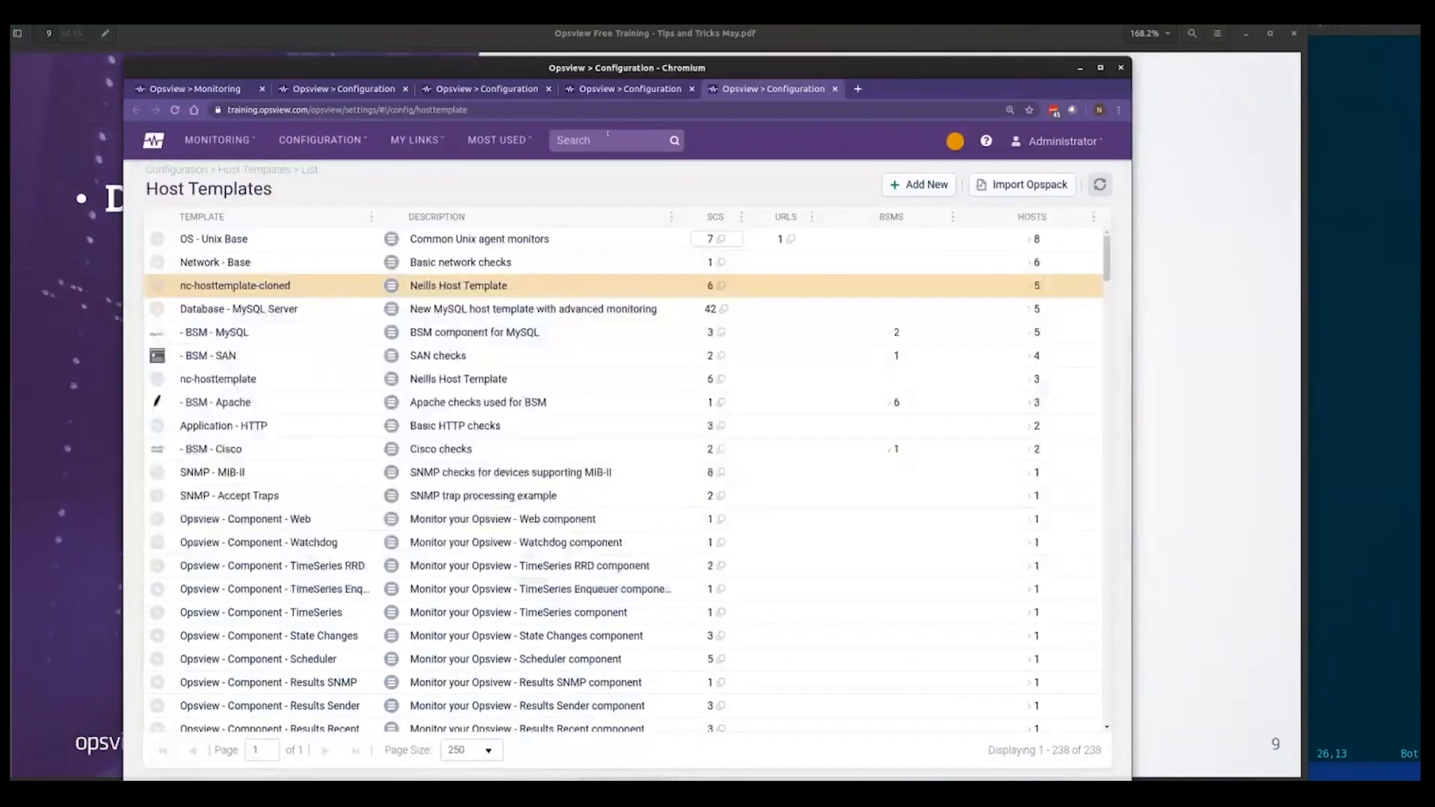
- Cancel the open bulk edit on the Hosts page and open the host nc-testhost2-may2020 for editing
click(671, 89)
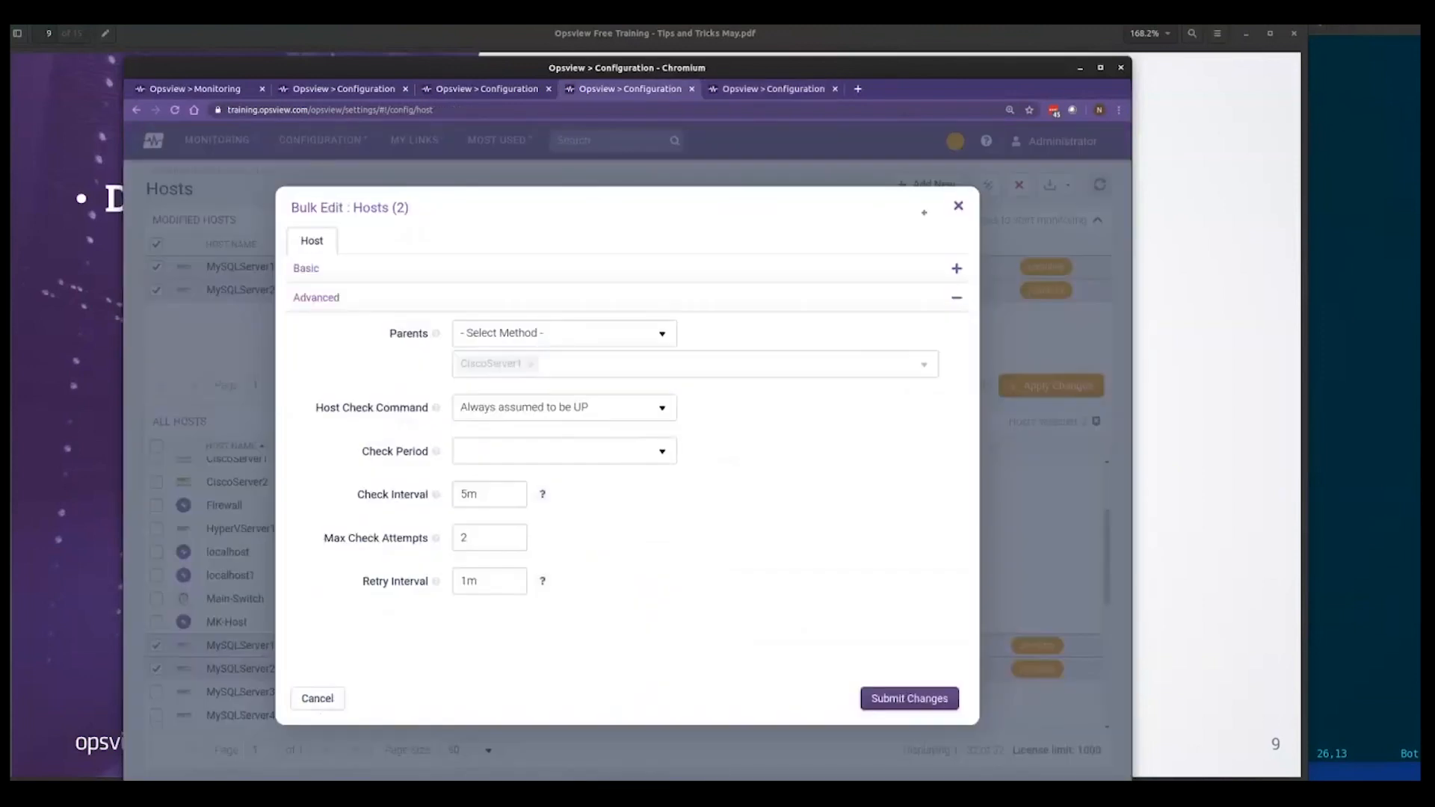
click(317, 698)
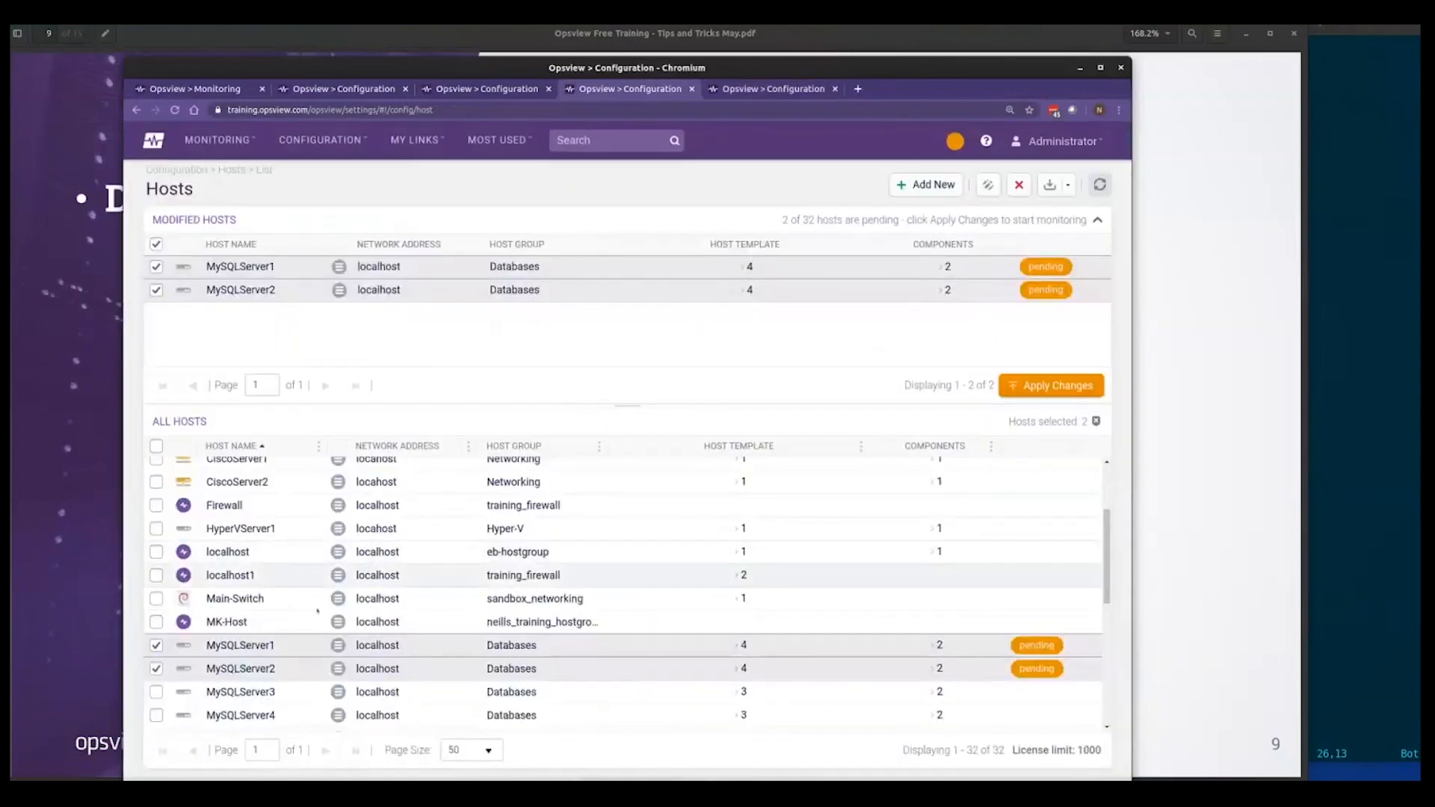
scroll(317, 610, up, 3)
scroll(322, 643, down, 5)
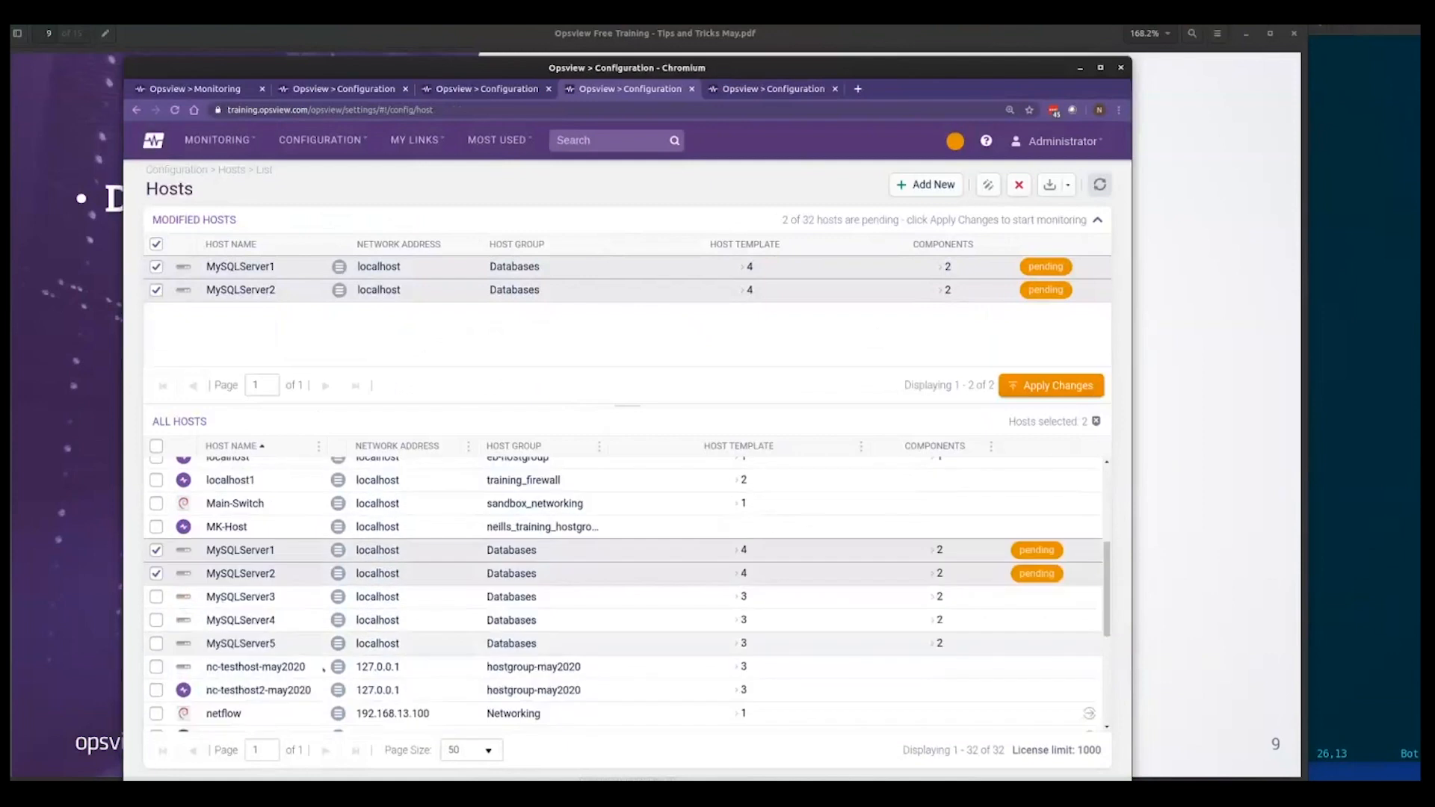
scroll(305, 639, up, 1)
scroll(311, 639, down, 4)
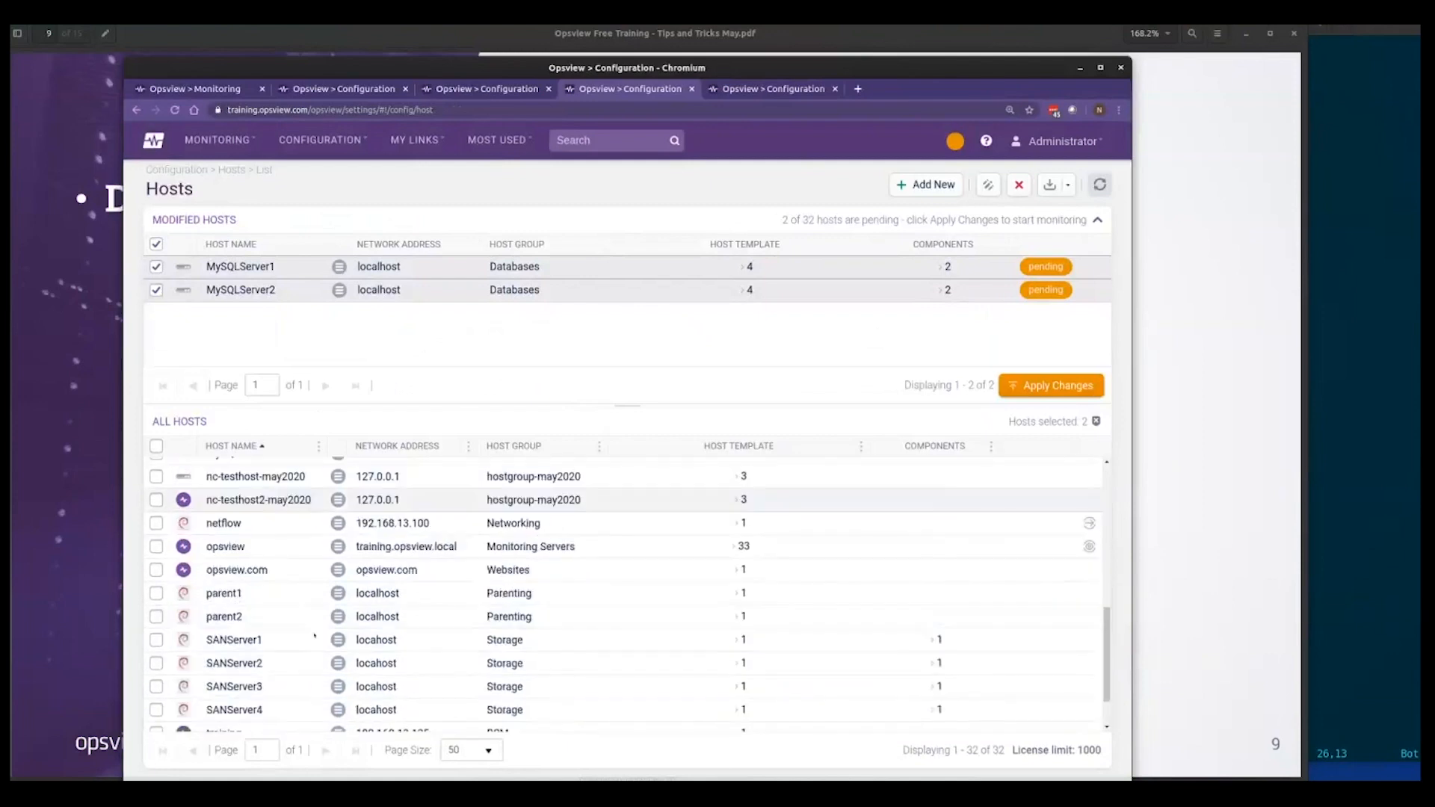
scroll(312, 638, up, 1)
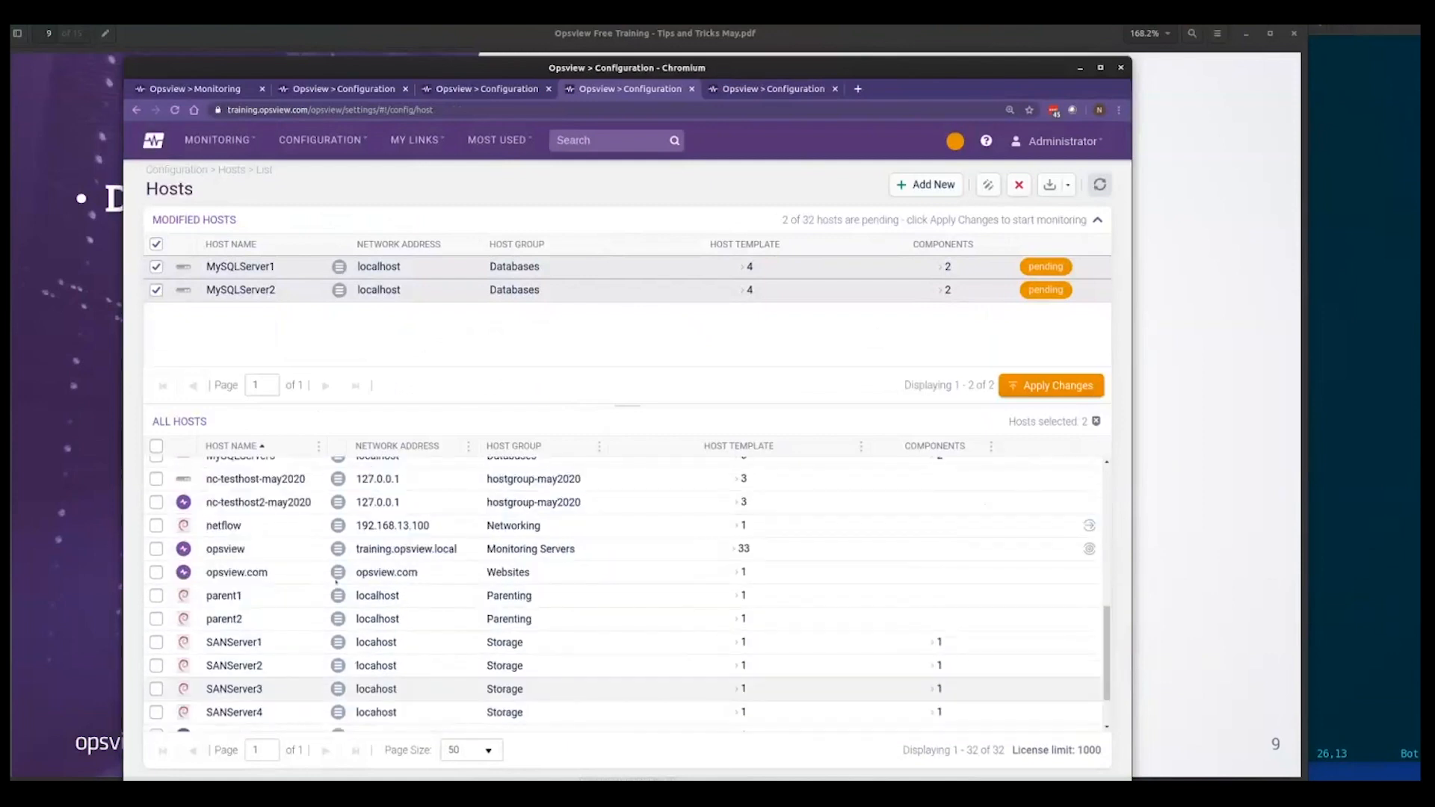
right_click(331, 503)
click(374, 554)
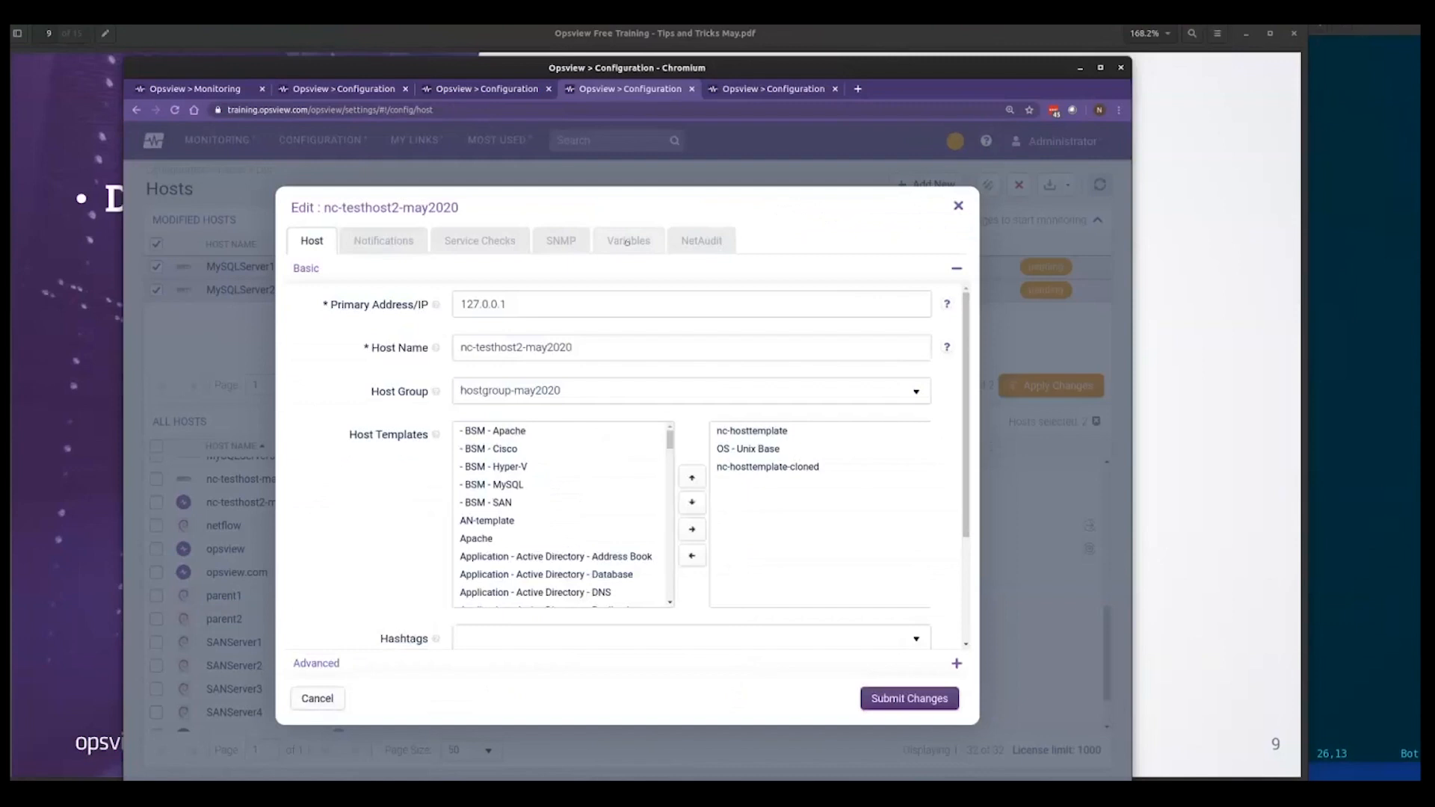
- Add a DISK variable with the value /etc to nc-testhost2-may2020 and save the variable row
click(627, 243)
click(331, 283)
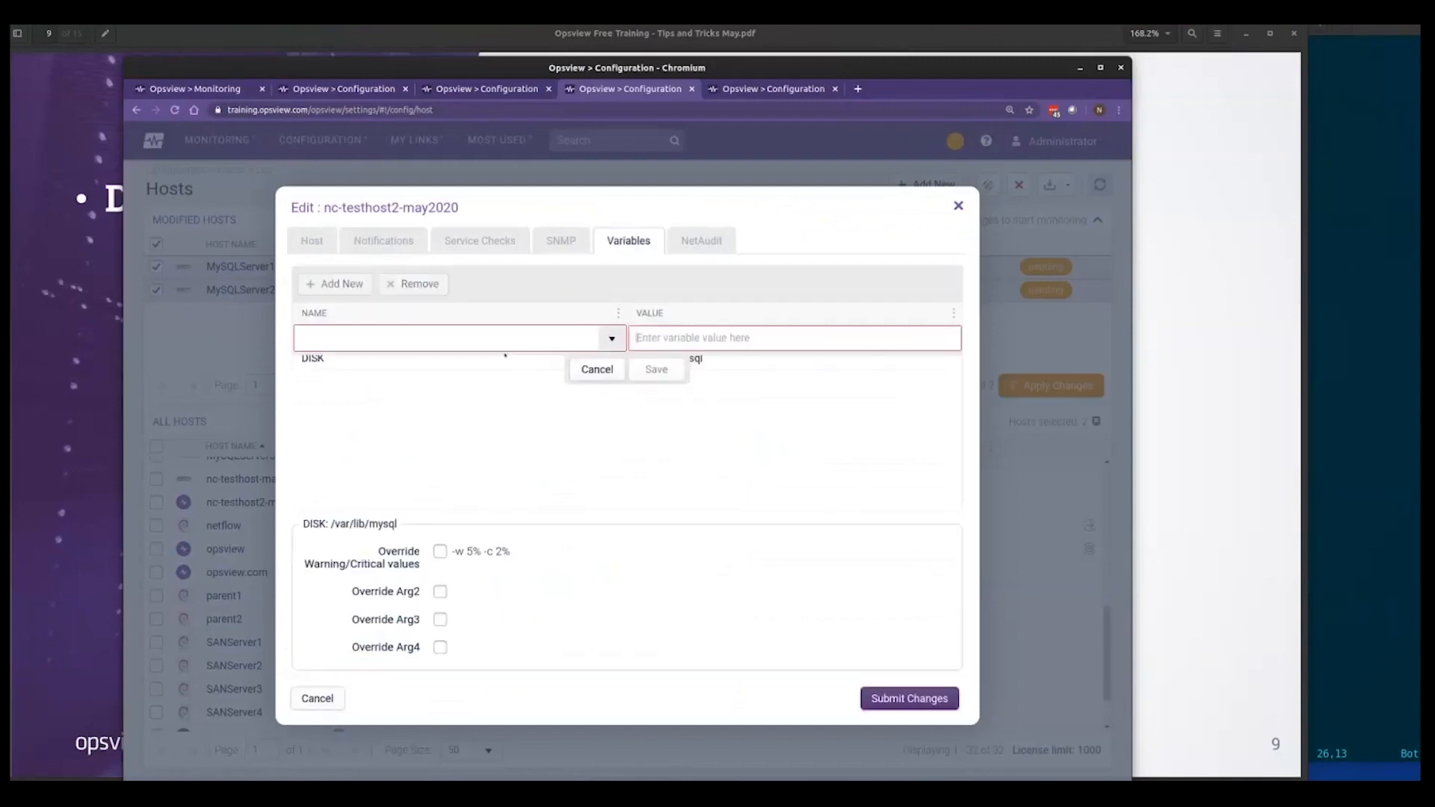
click(612, 338)
scroll(457, 431, down, 8)
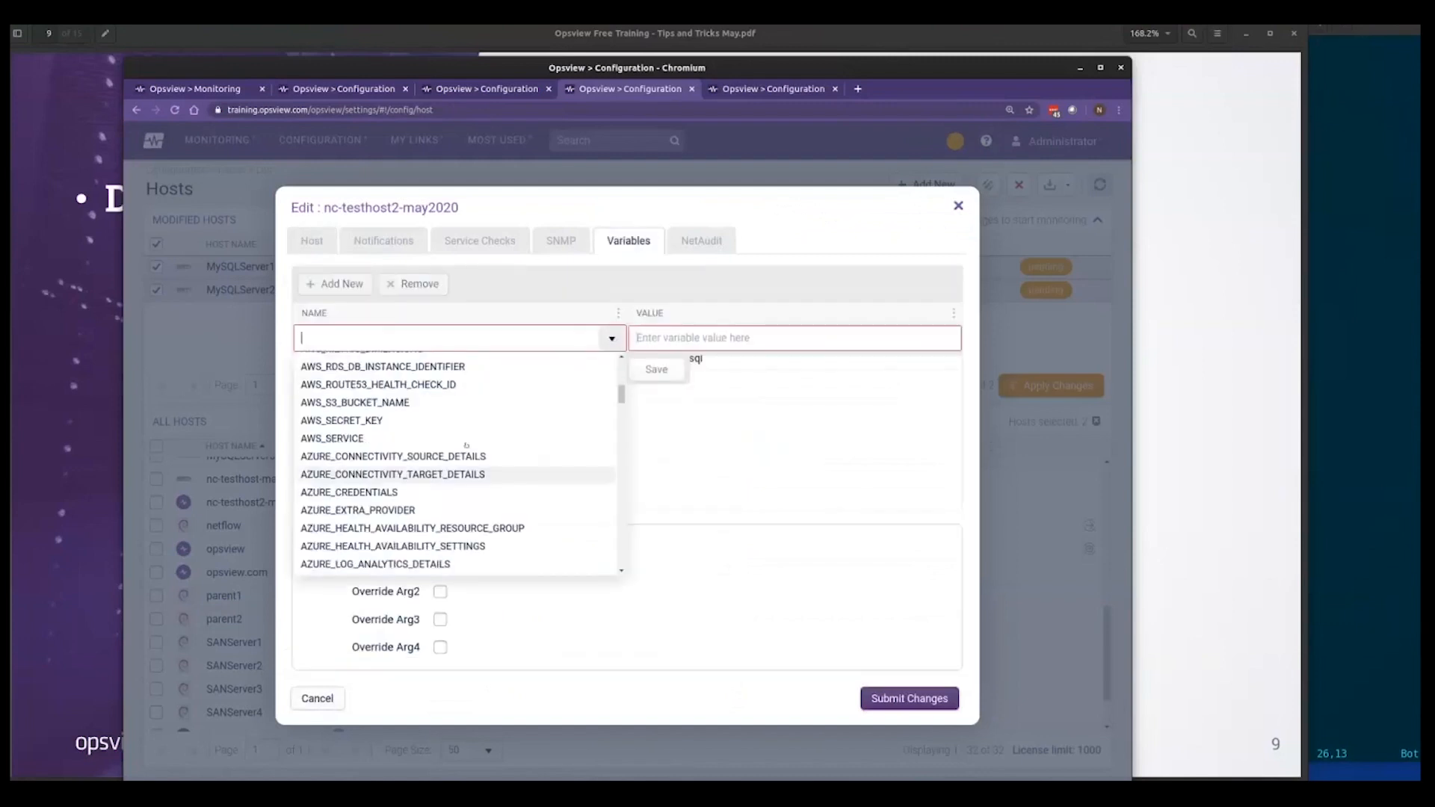
scroll(457, 431, down, 5)
scroll(456, 426, up, 2)
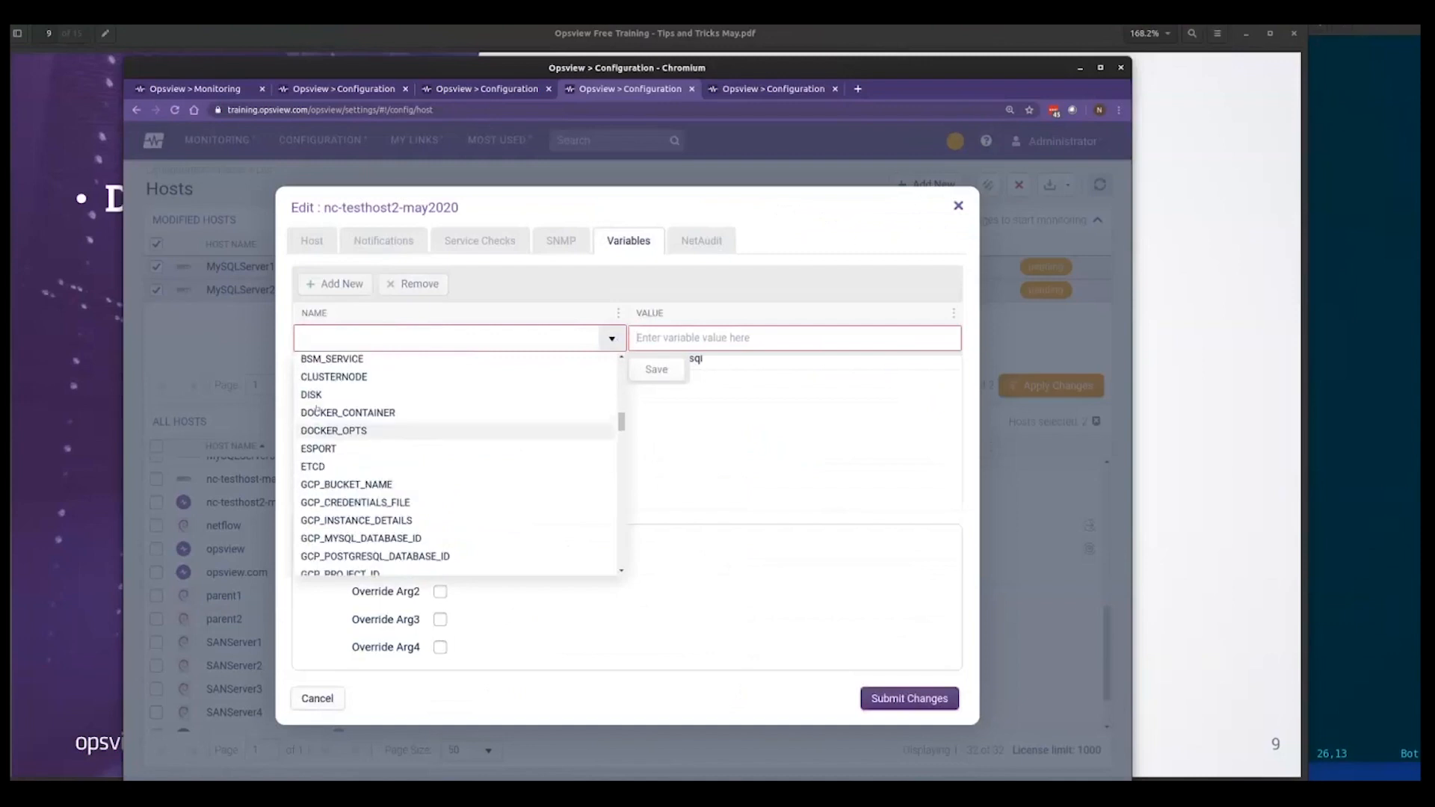
click(354, 400)
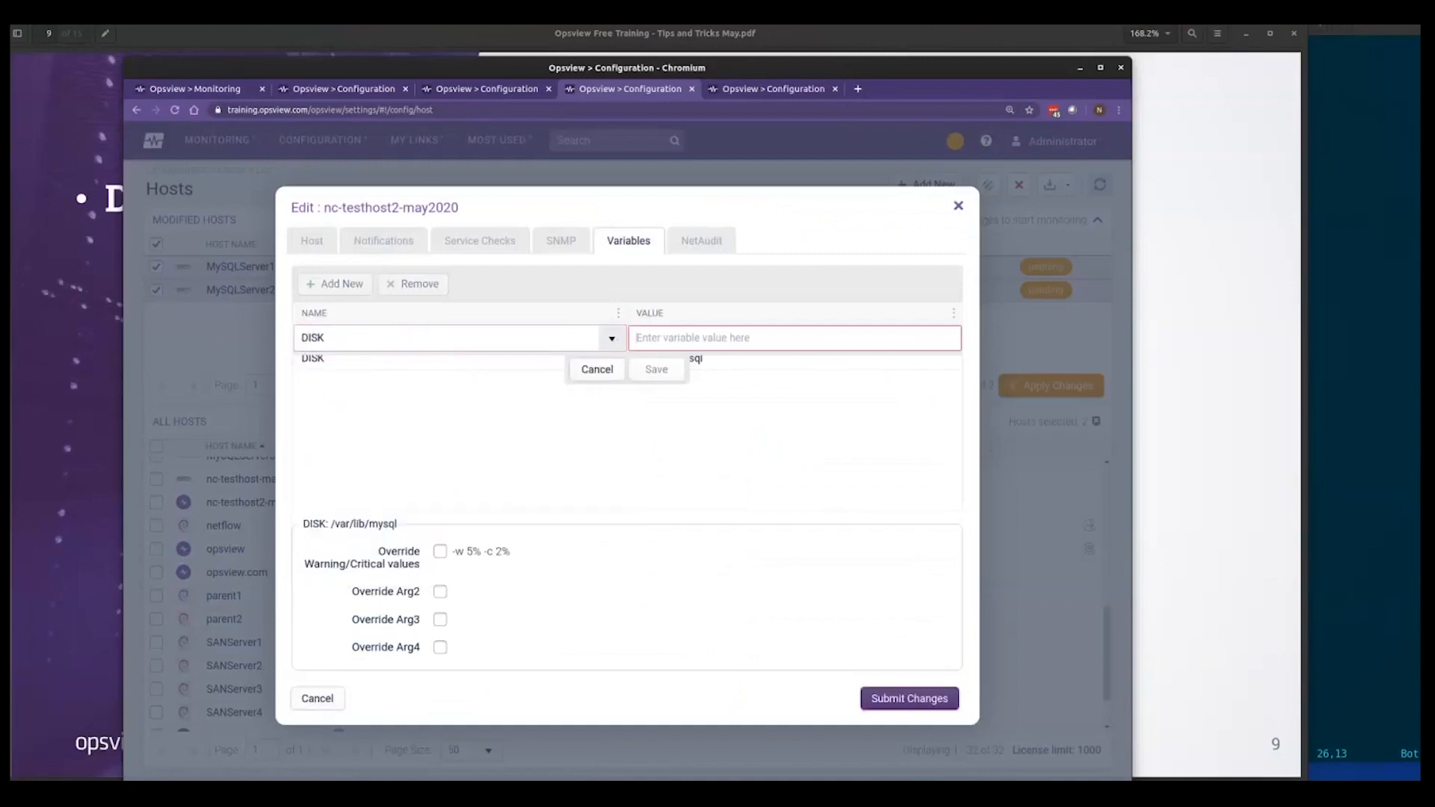
text(/ect)
key(BackSpace)
key(BackSpace)
text(tc)
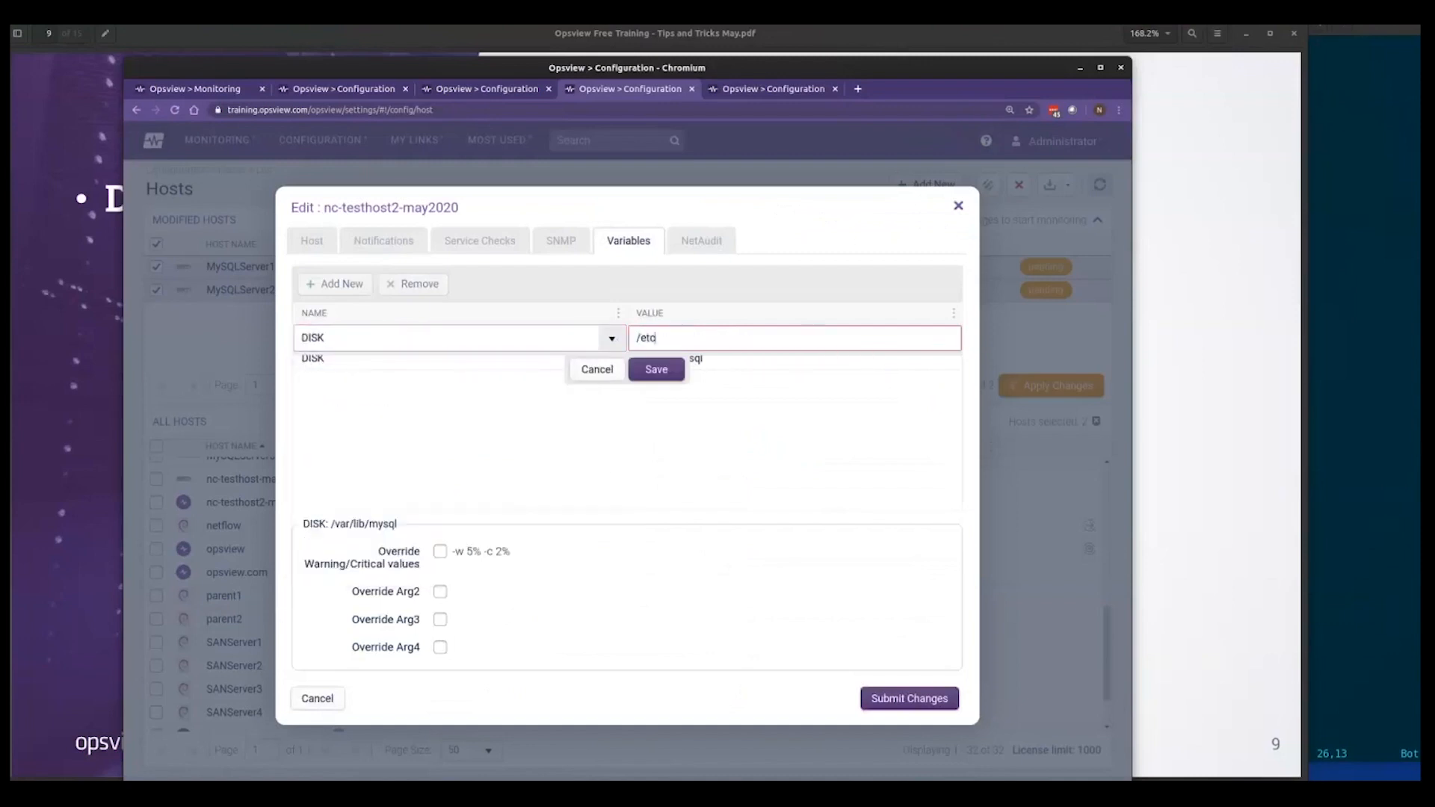
click(663, 369)
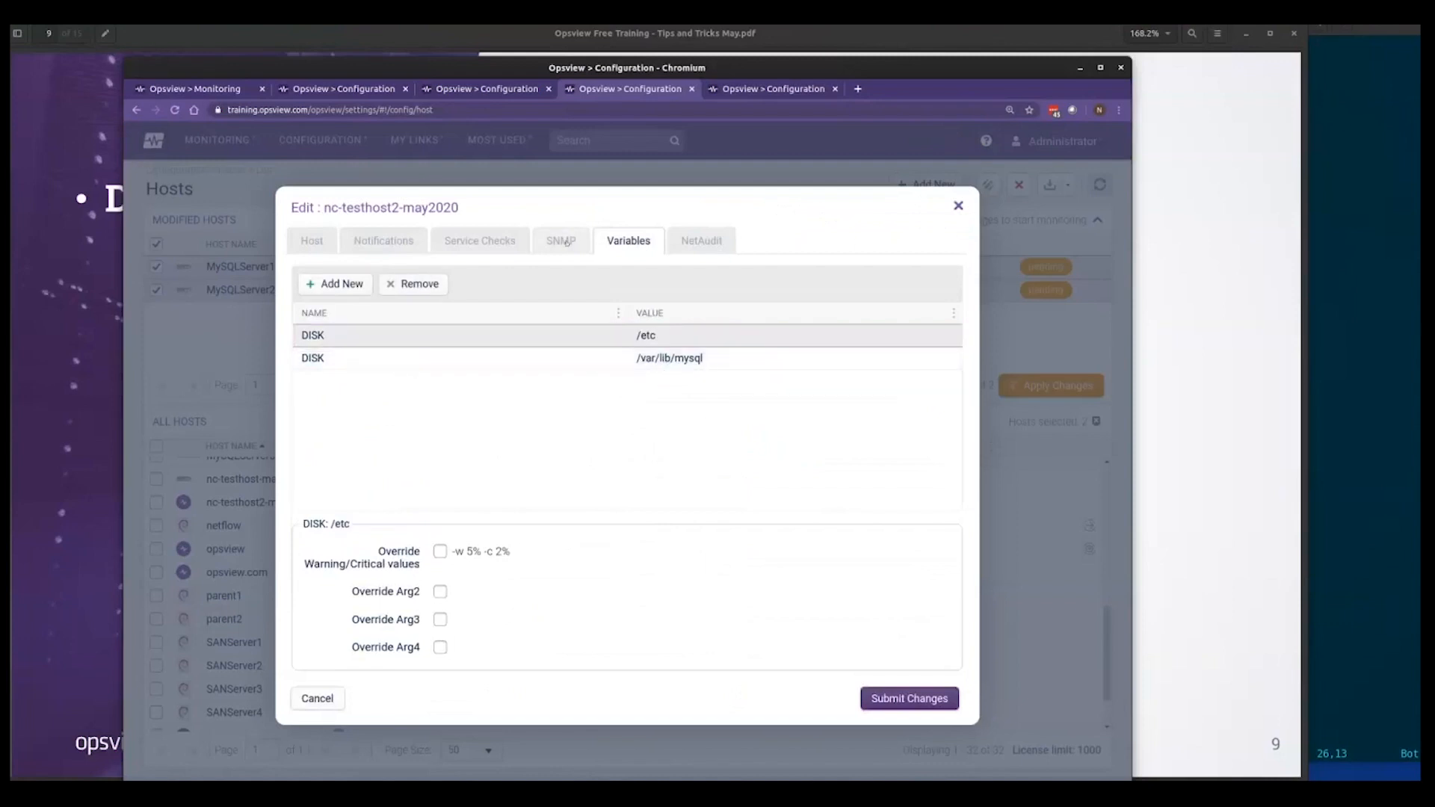
- Review the host's /var/lib/mysql and /etc DISK variables together with its host name
triple_click(754, 360)
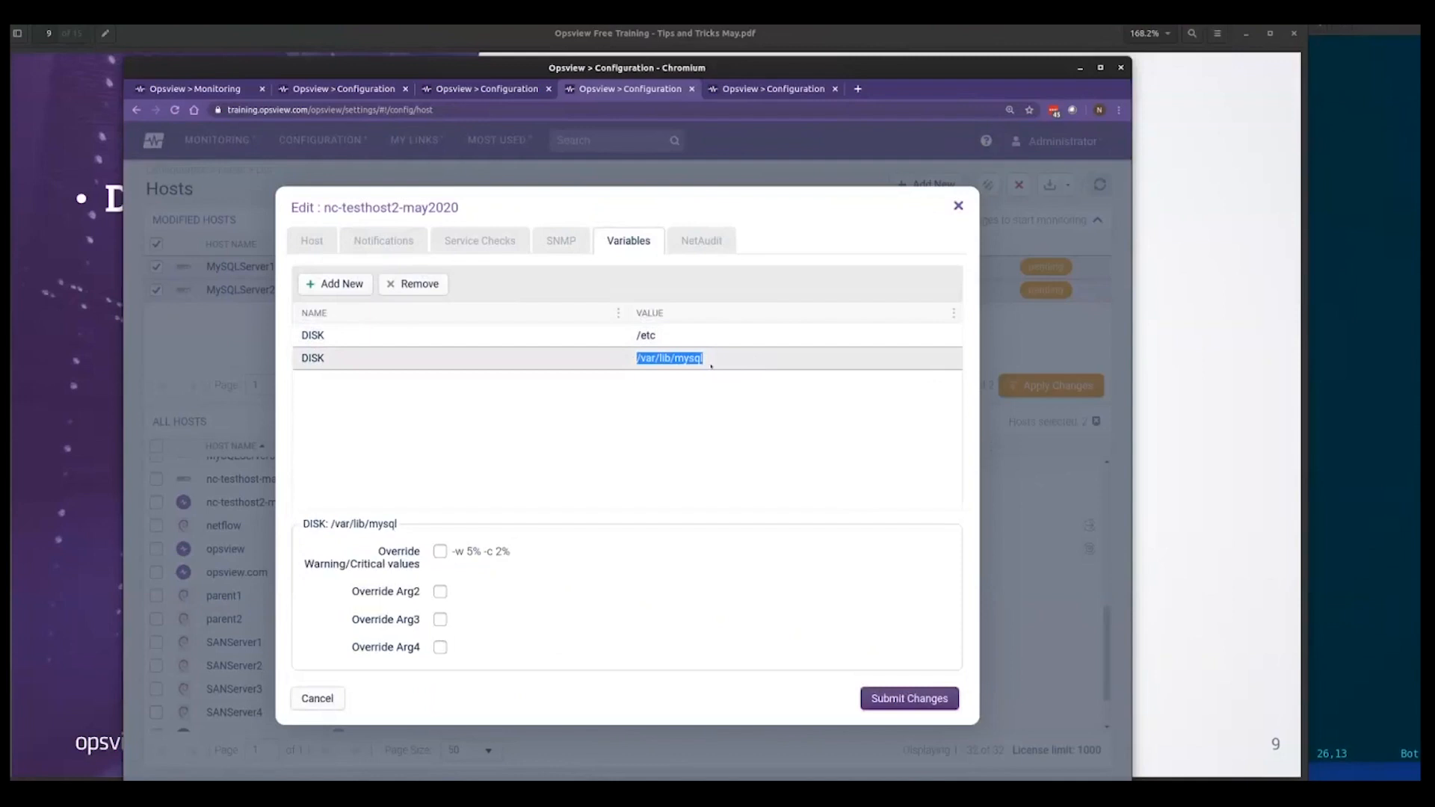
drag(671, 336, 628, 334)
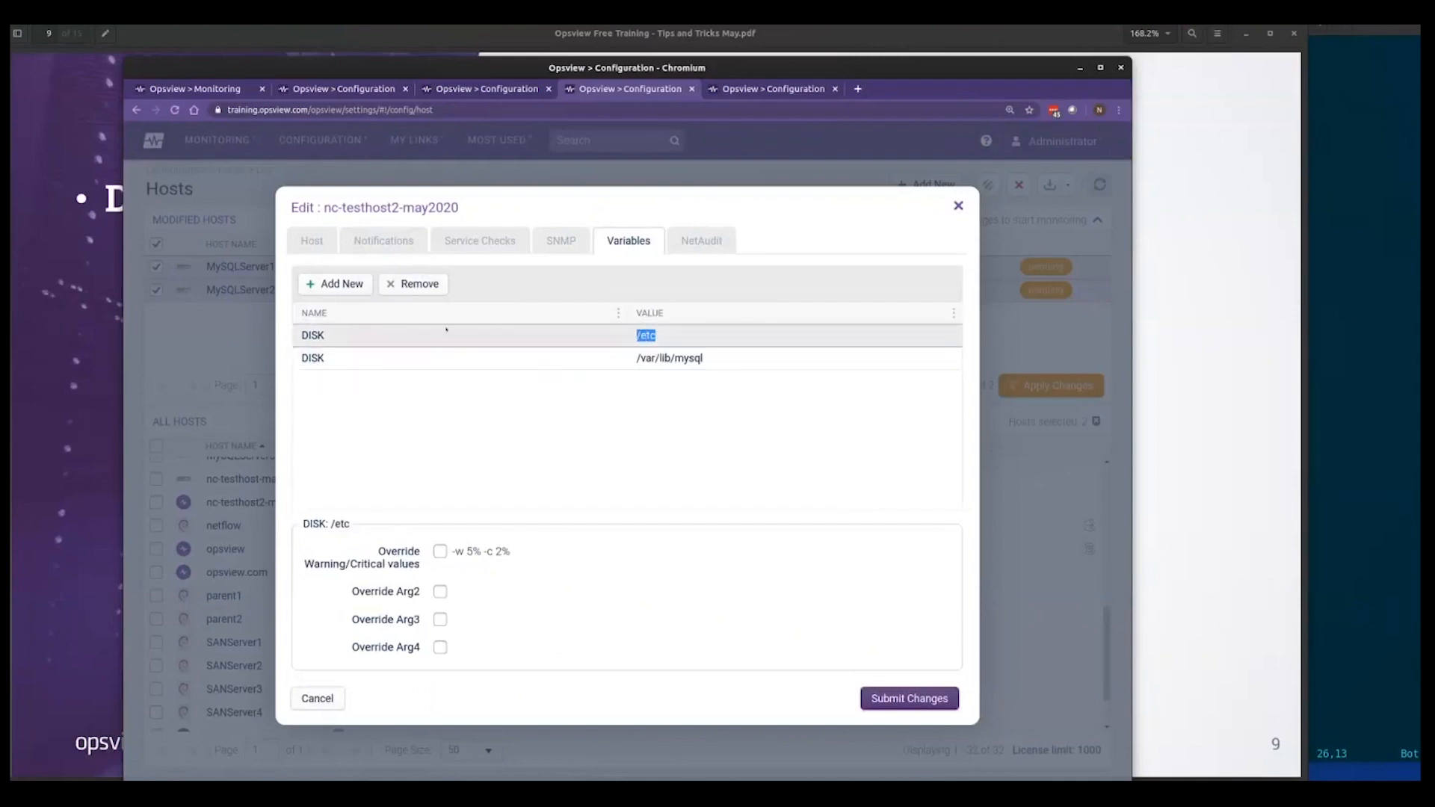
click(308, 249)
triple_click(479, 348)
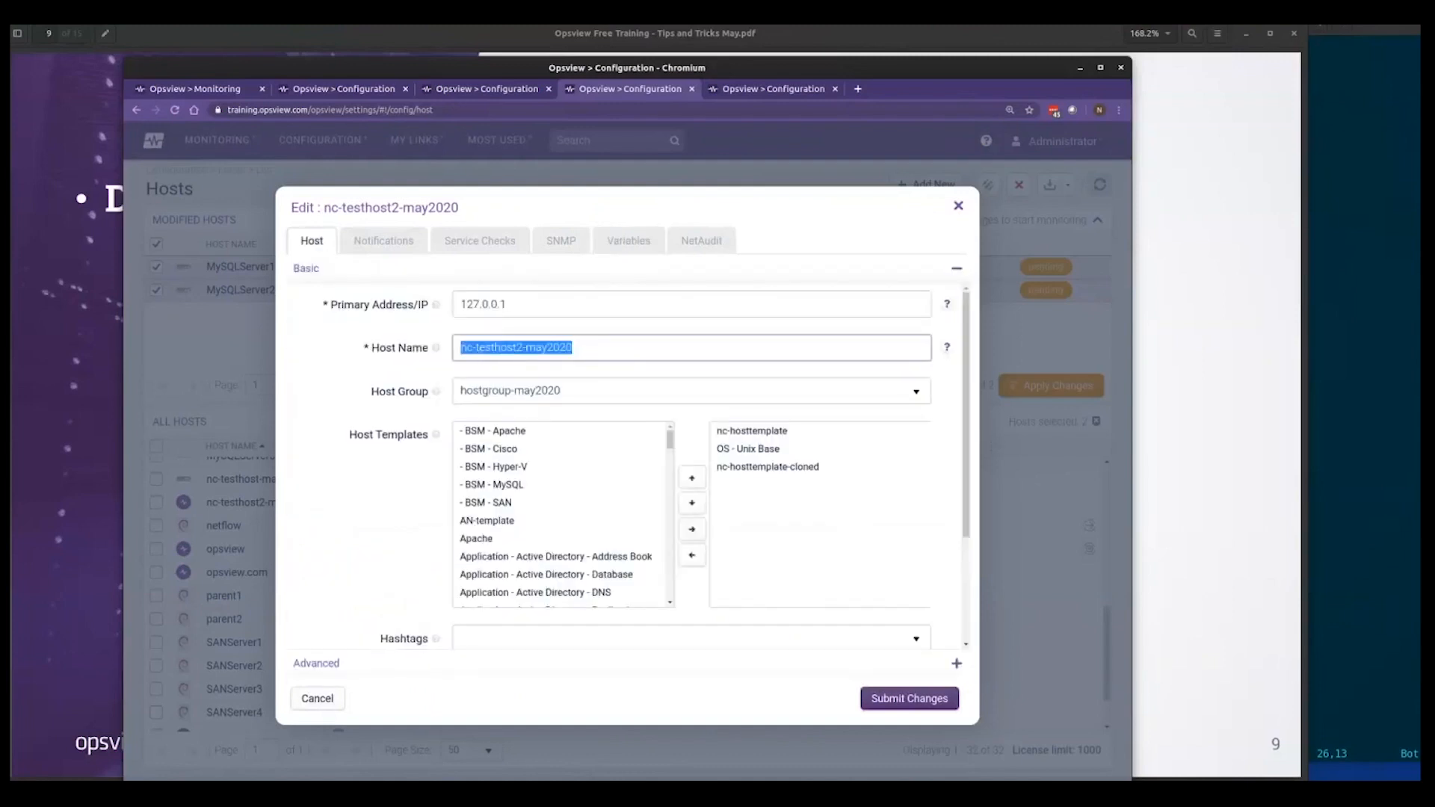
click(631, 241)
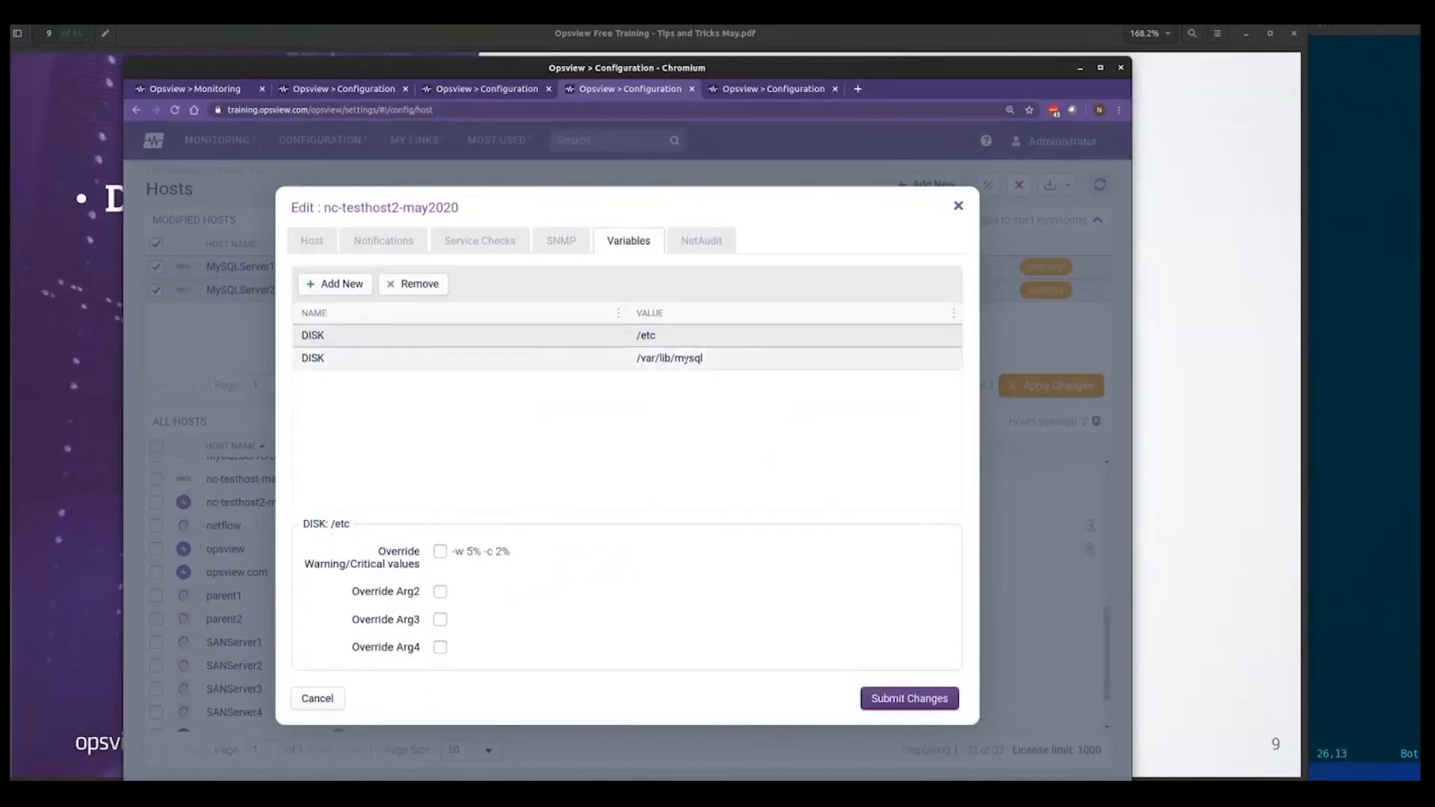
click(686, 360)
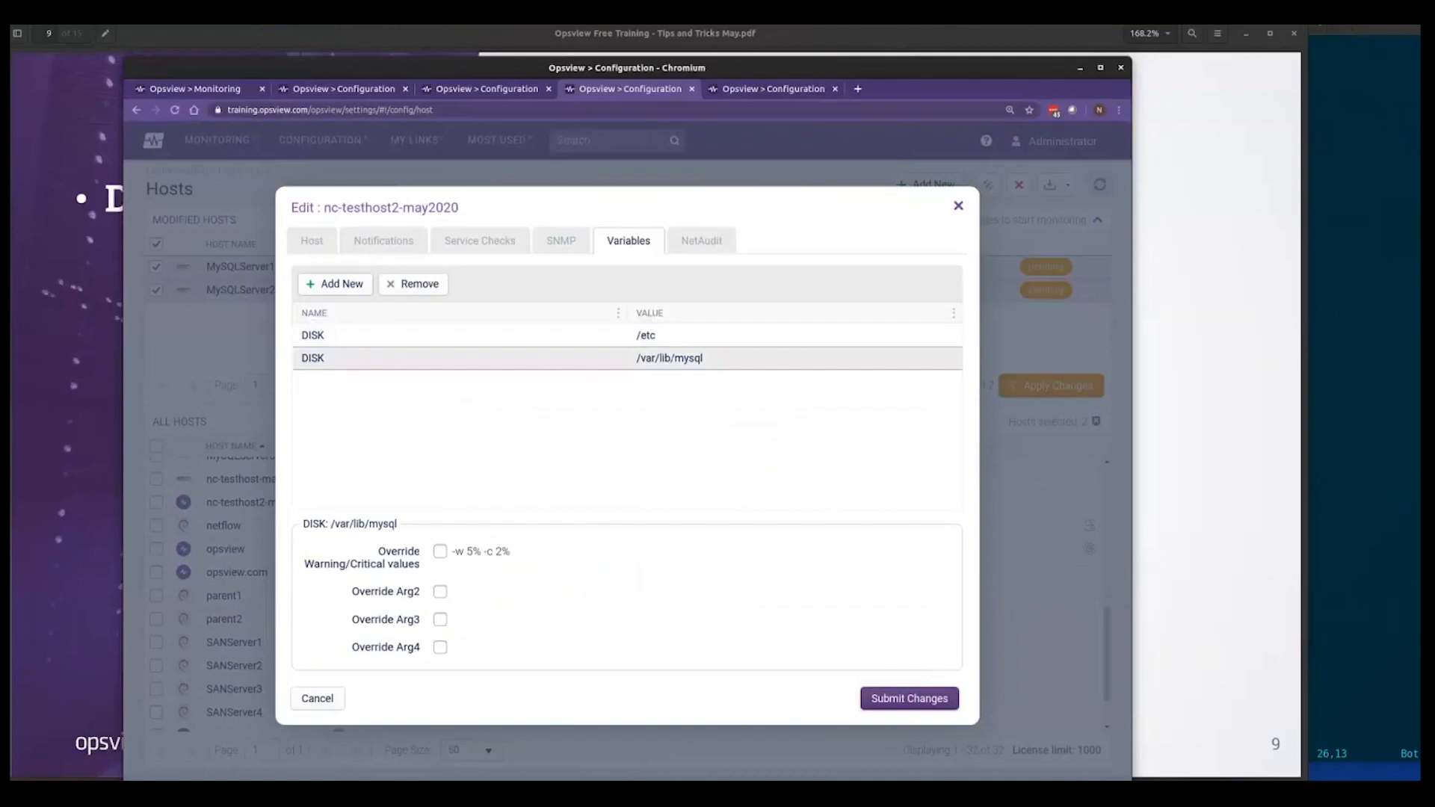
- Add another DISK variable with the value /opt/opsview to the host and save the variable row
click(336, 283)
click(612, 338)
text(DISK)
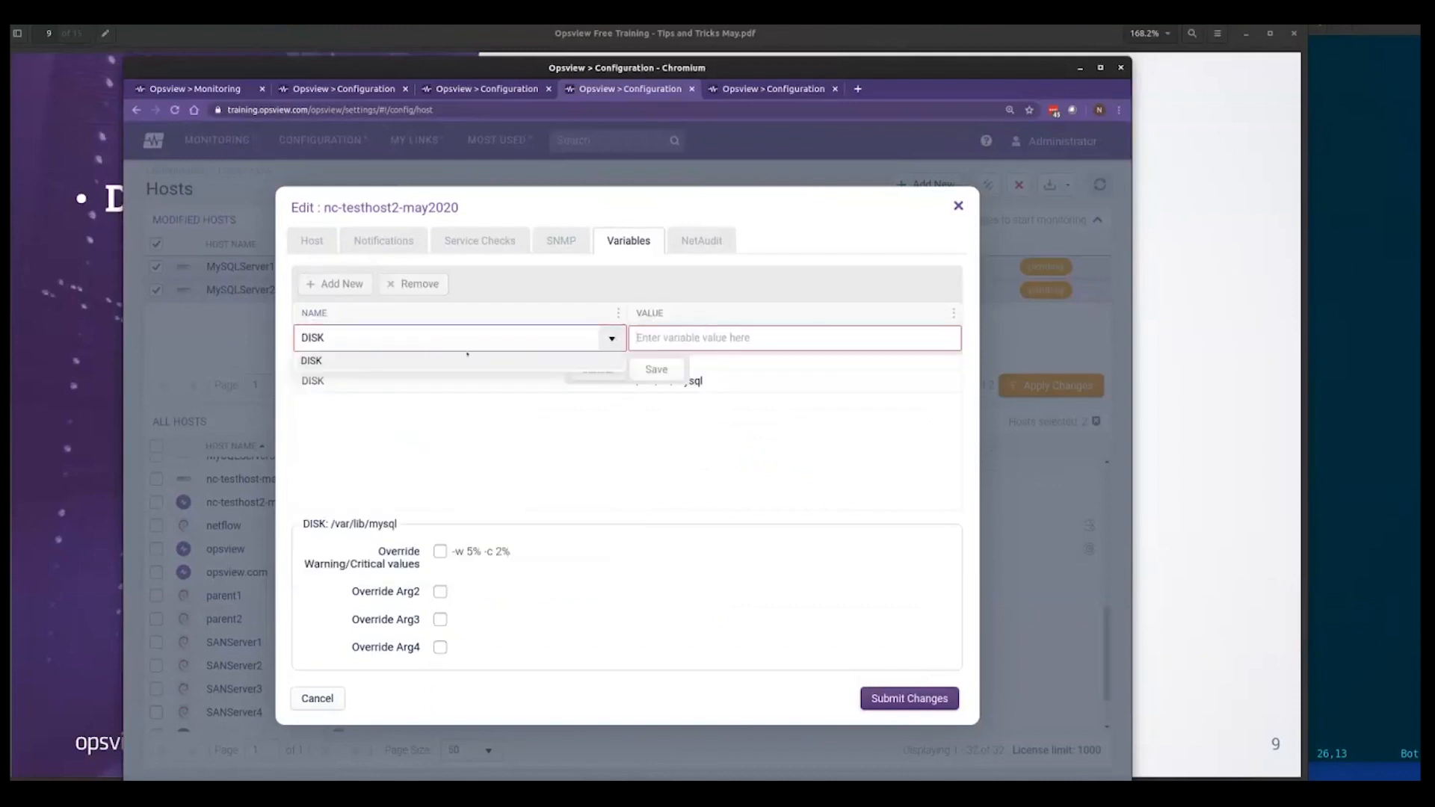
click(468, 359)
click(740, 340)
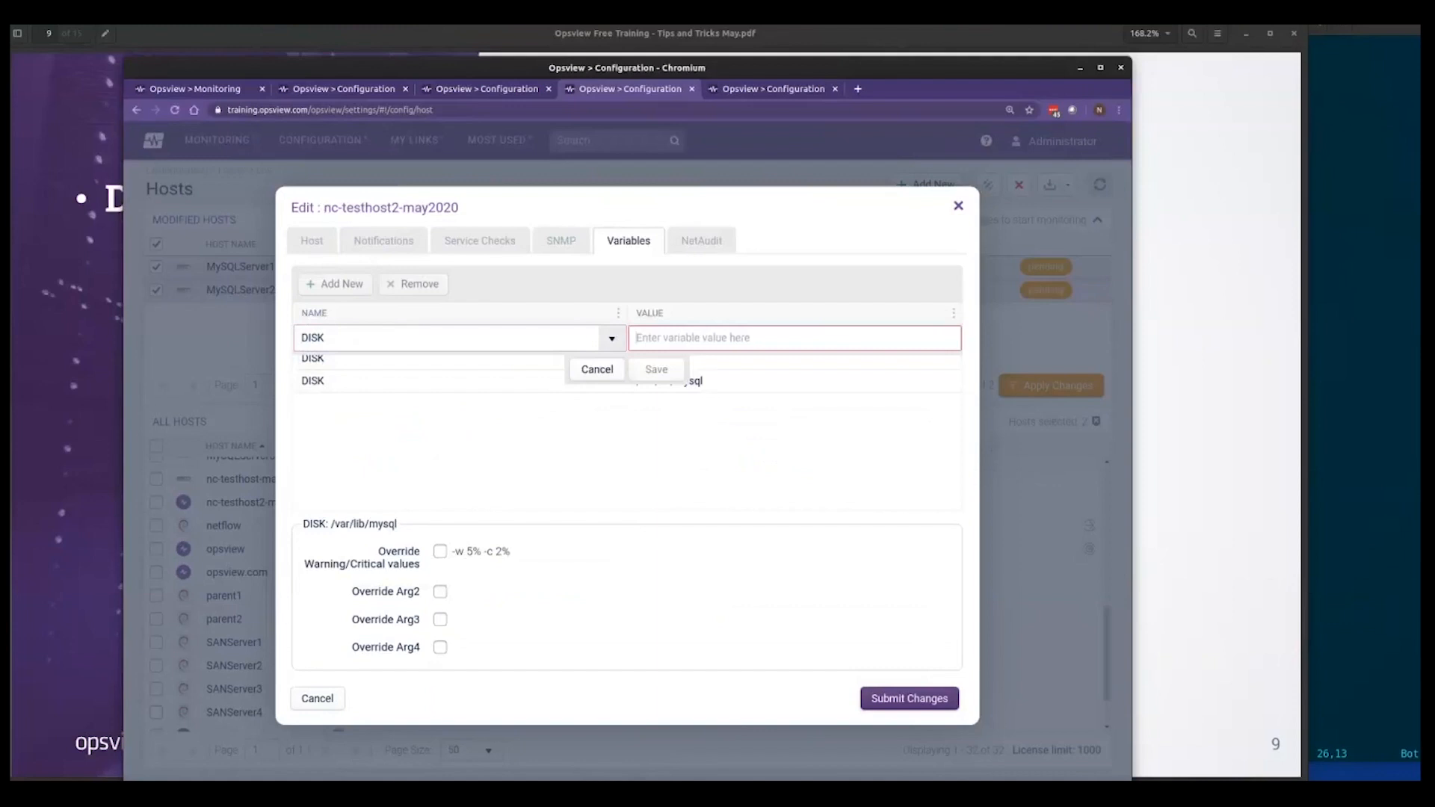
text(/opt/)
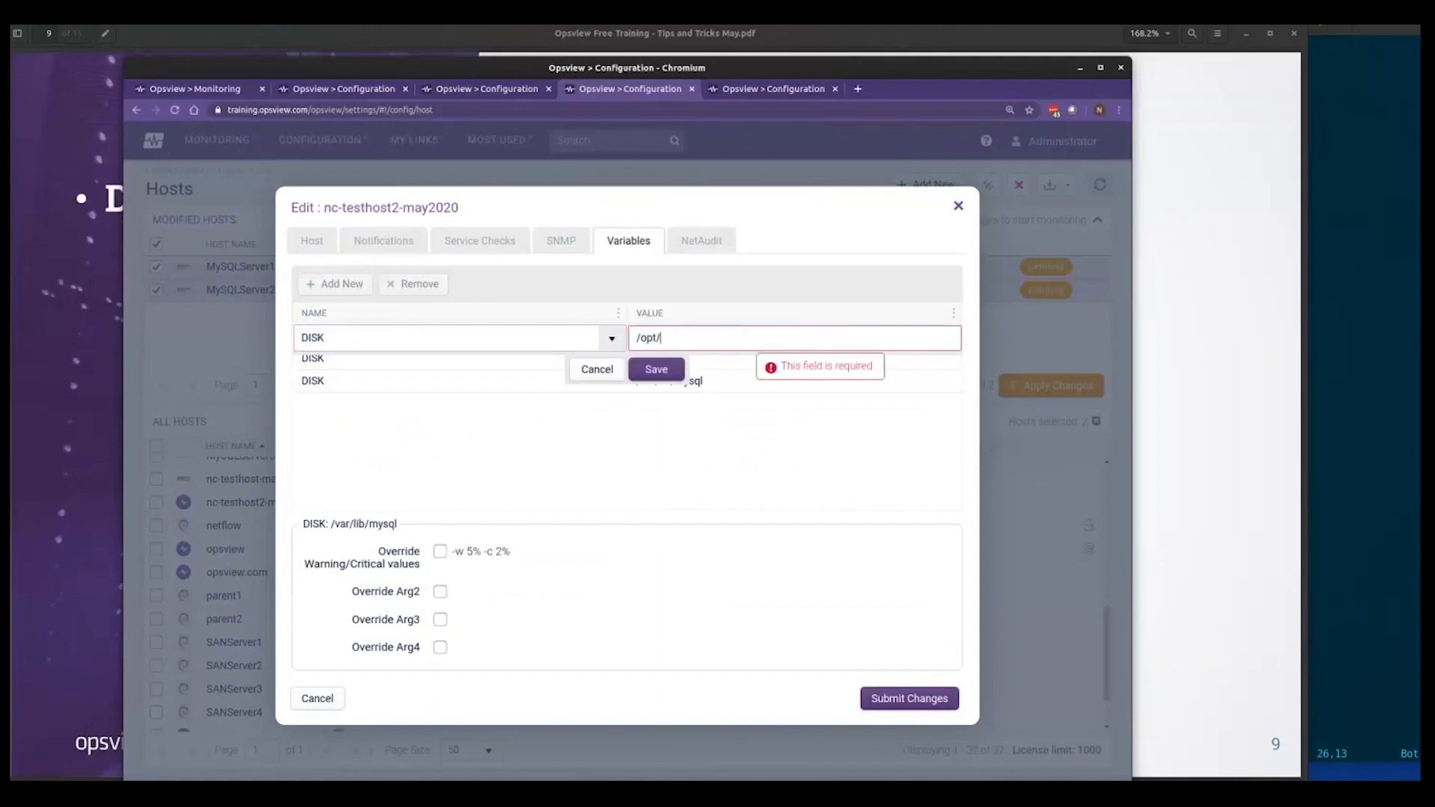
text(opsview)
click(663, 368)
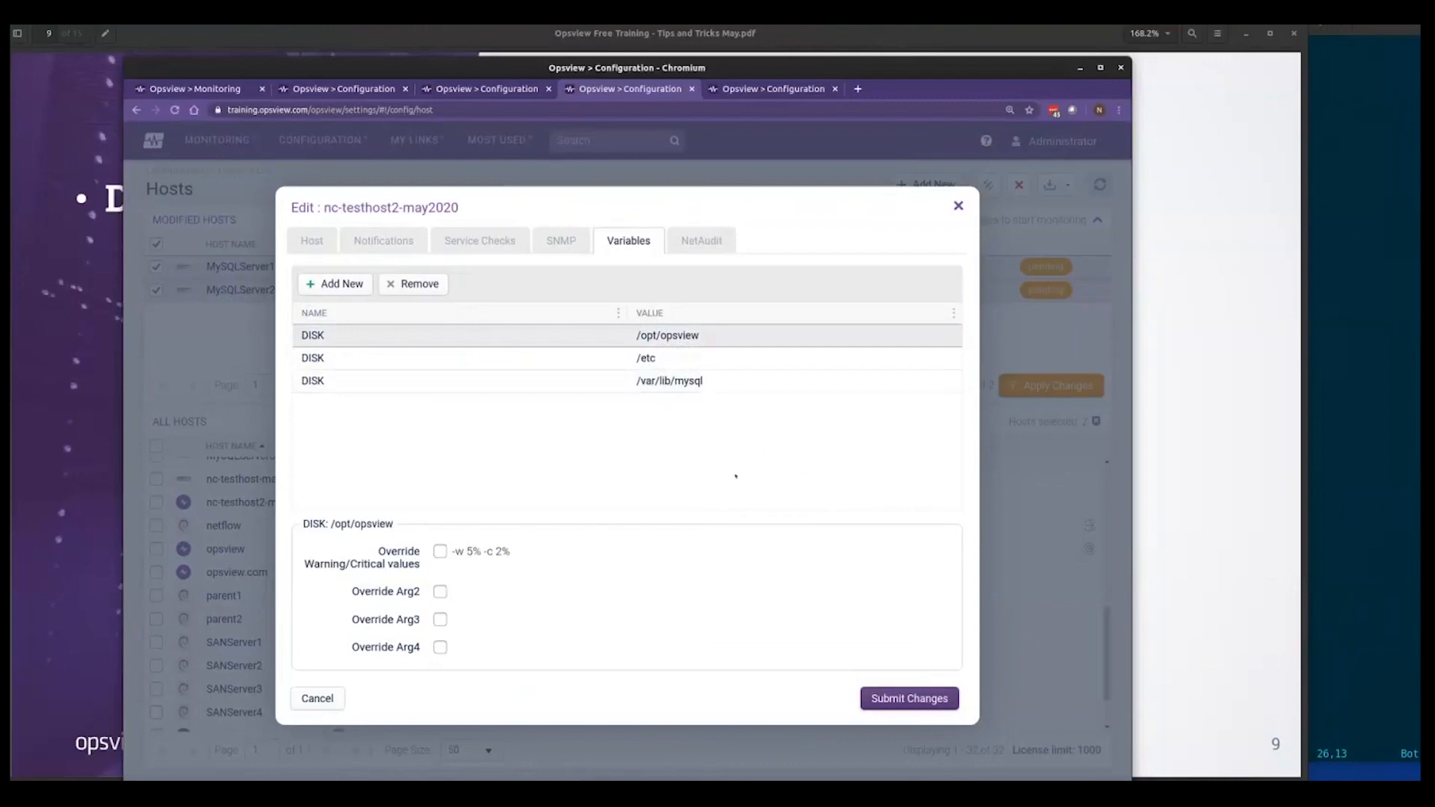
- Submit the nc-testhost2-may2020 changes and apply the pending configuration from the Hosts page
click(928, 701)
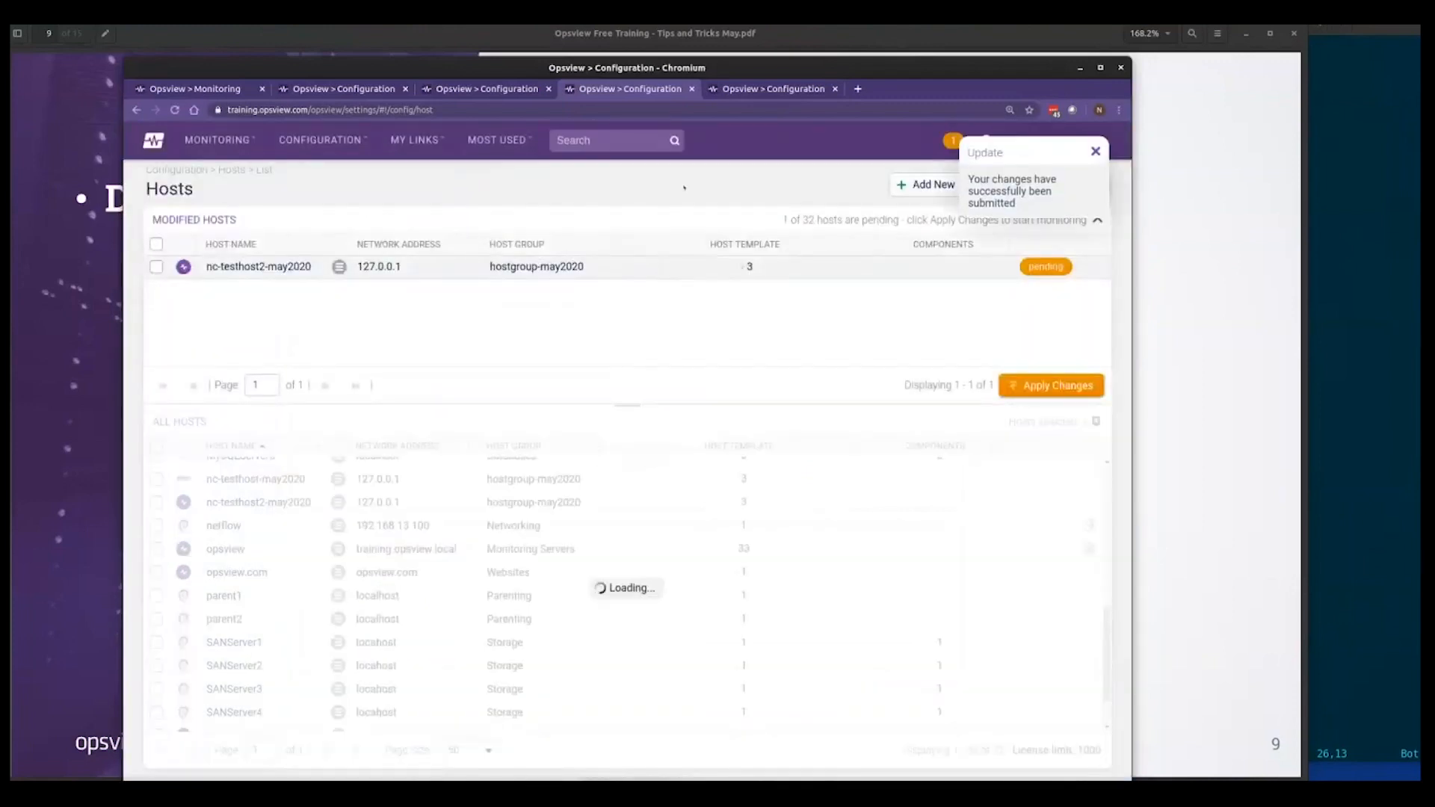
click(1060, 385)
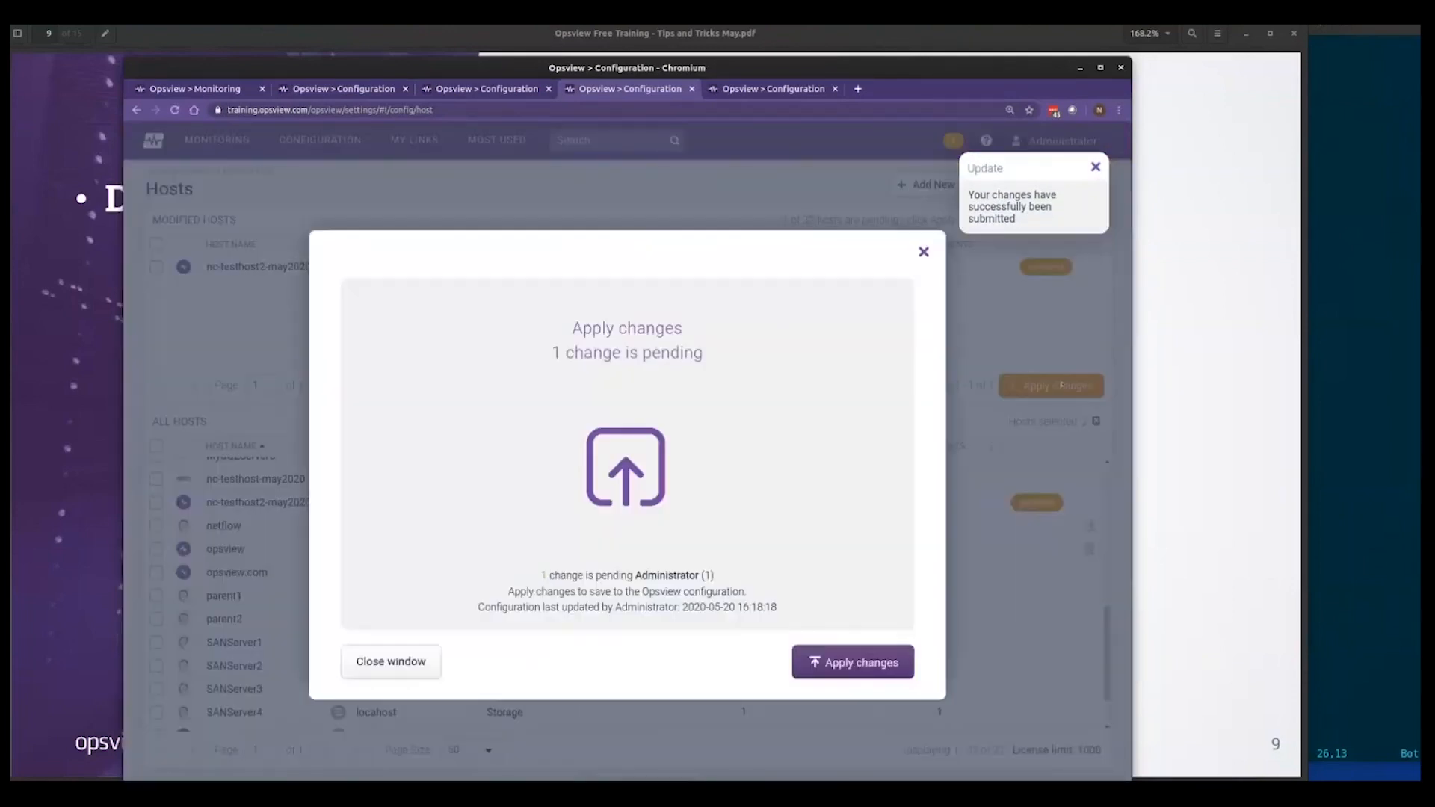
click(858, 664)
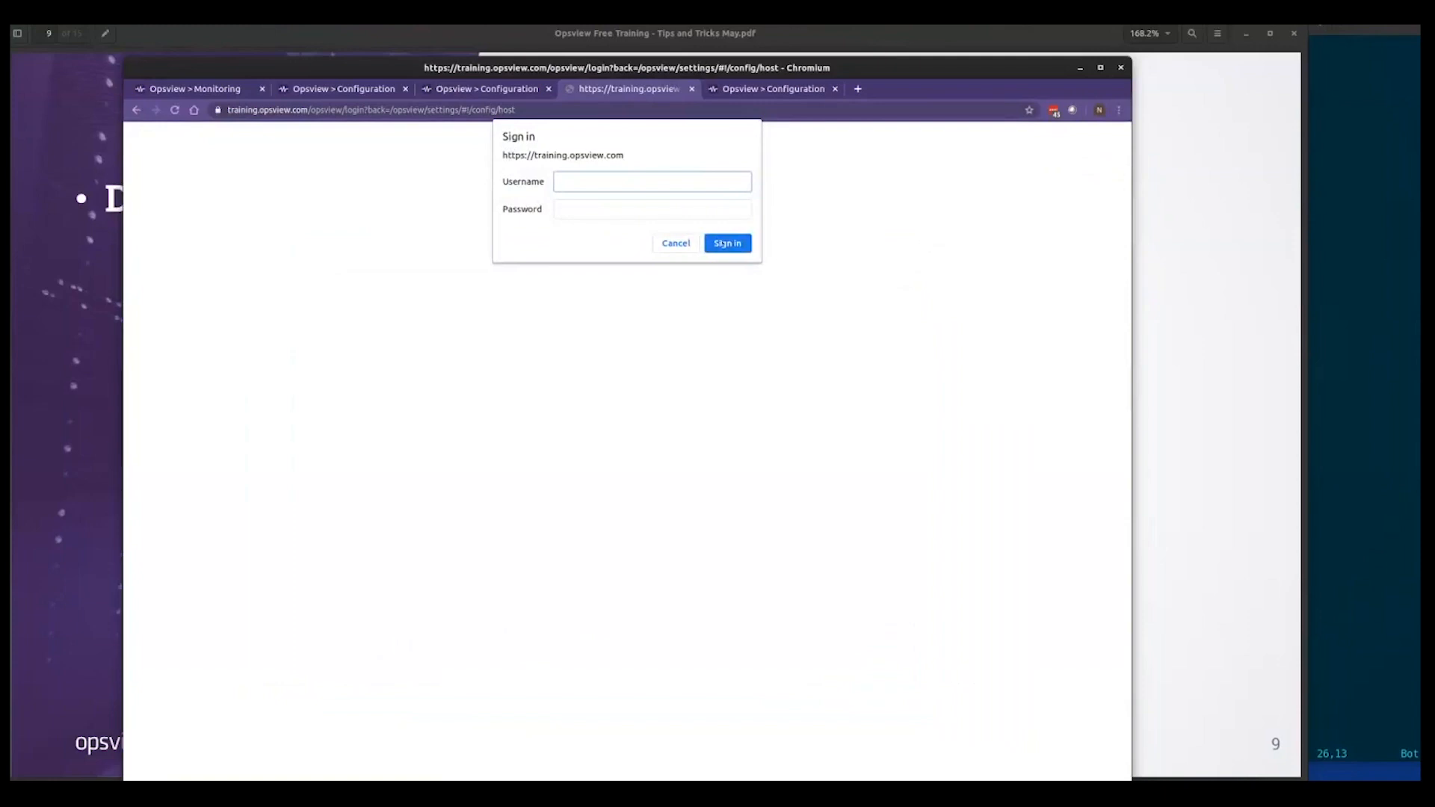
- Sign in to training.opsview.com with the training account's username and password
text(student1)
key(Tab)
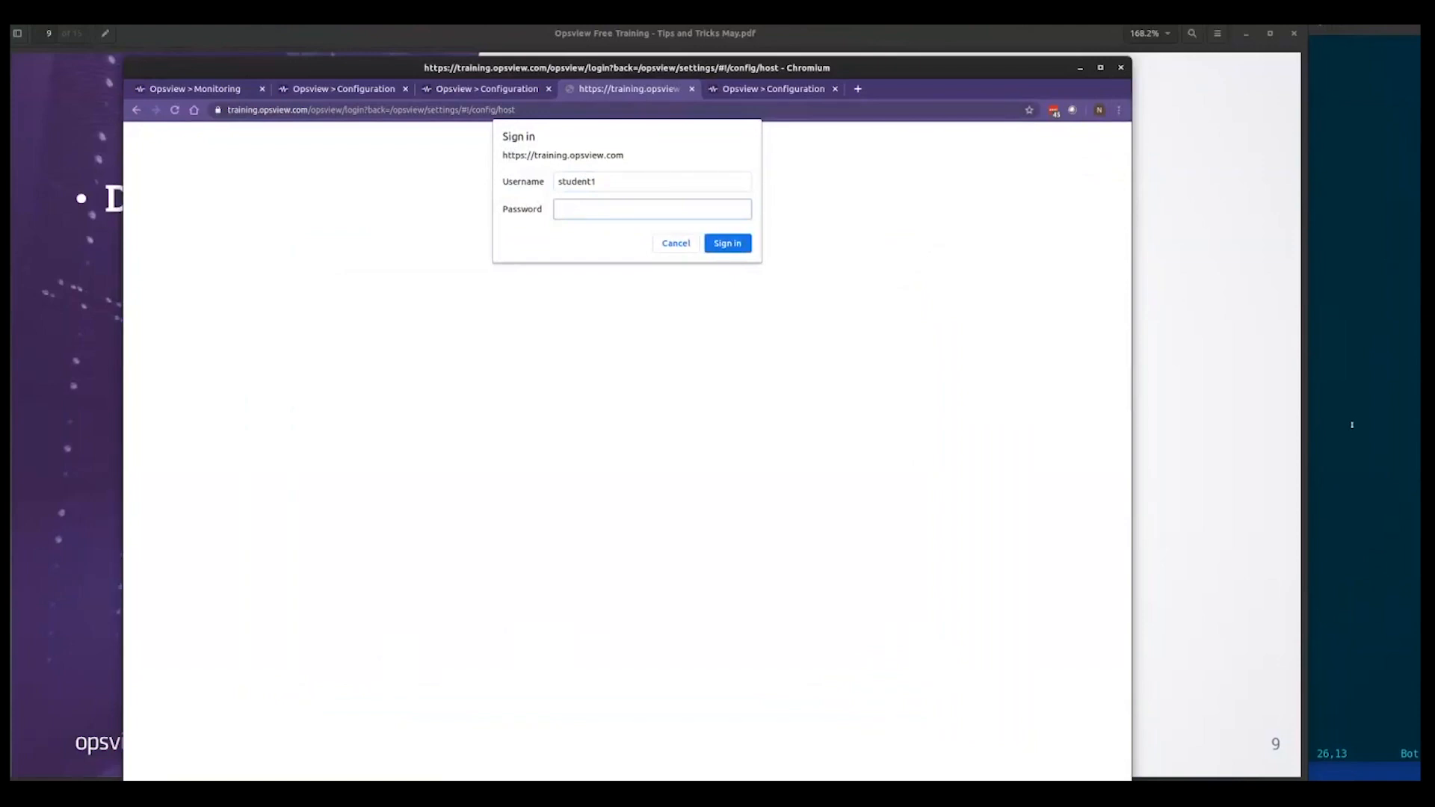
click(1368, 385)
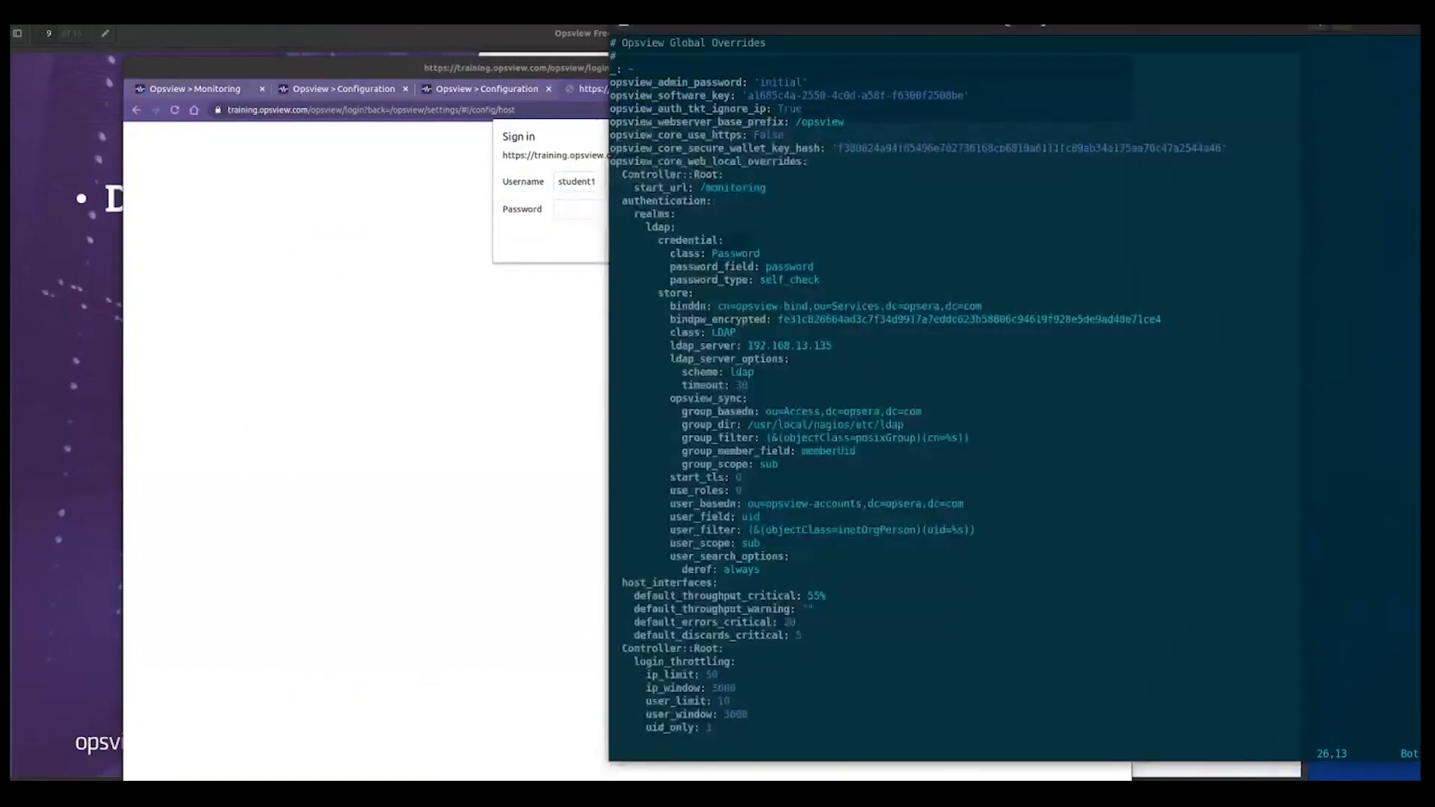
click(547, 297)
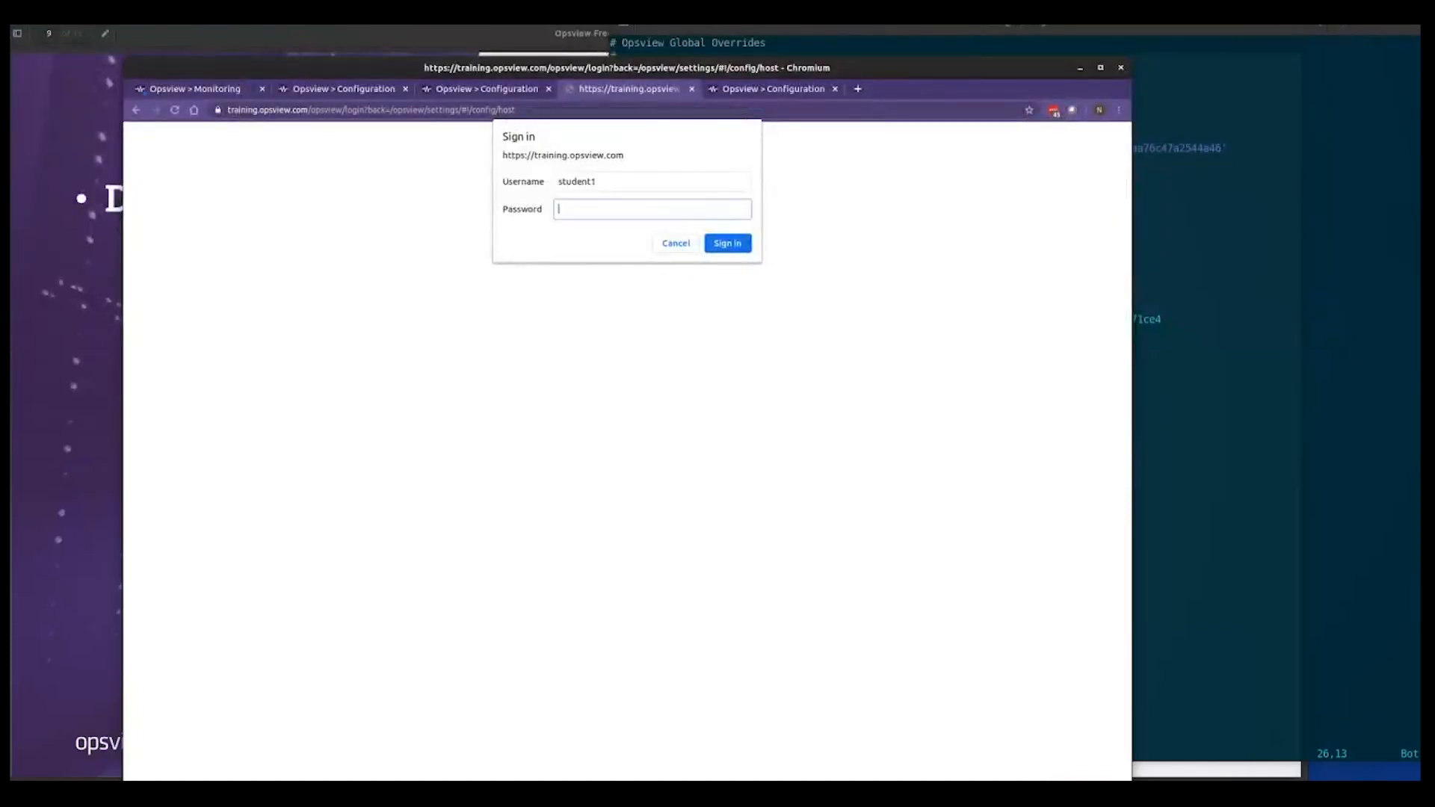
click(733, 245)
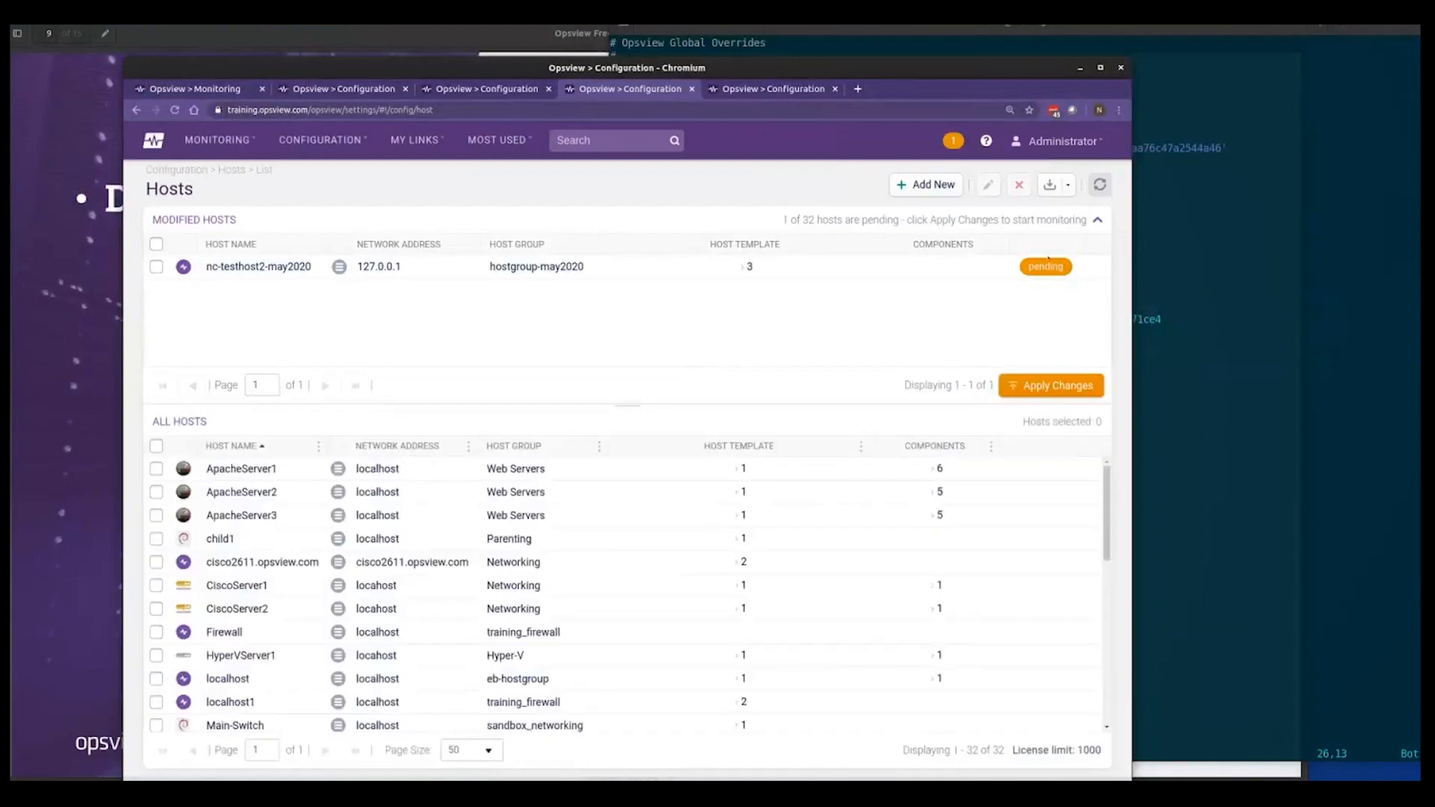
- Apply the pending nc-testhost2-may2020 changes and close the progress window
click(1054, 385)
click(906, 661)
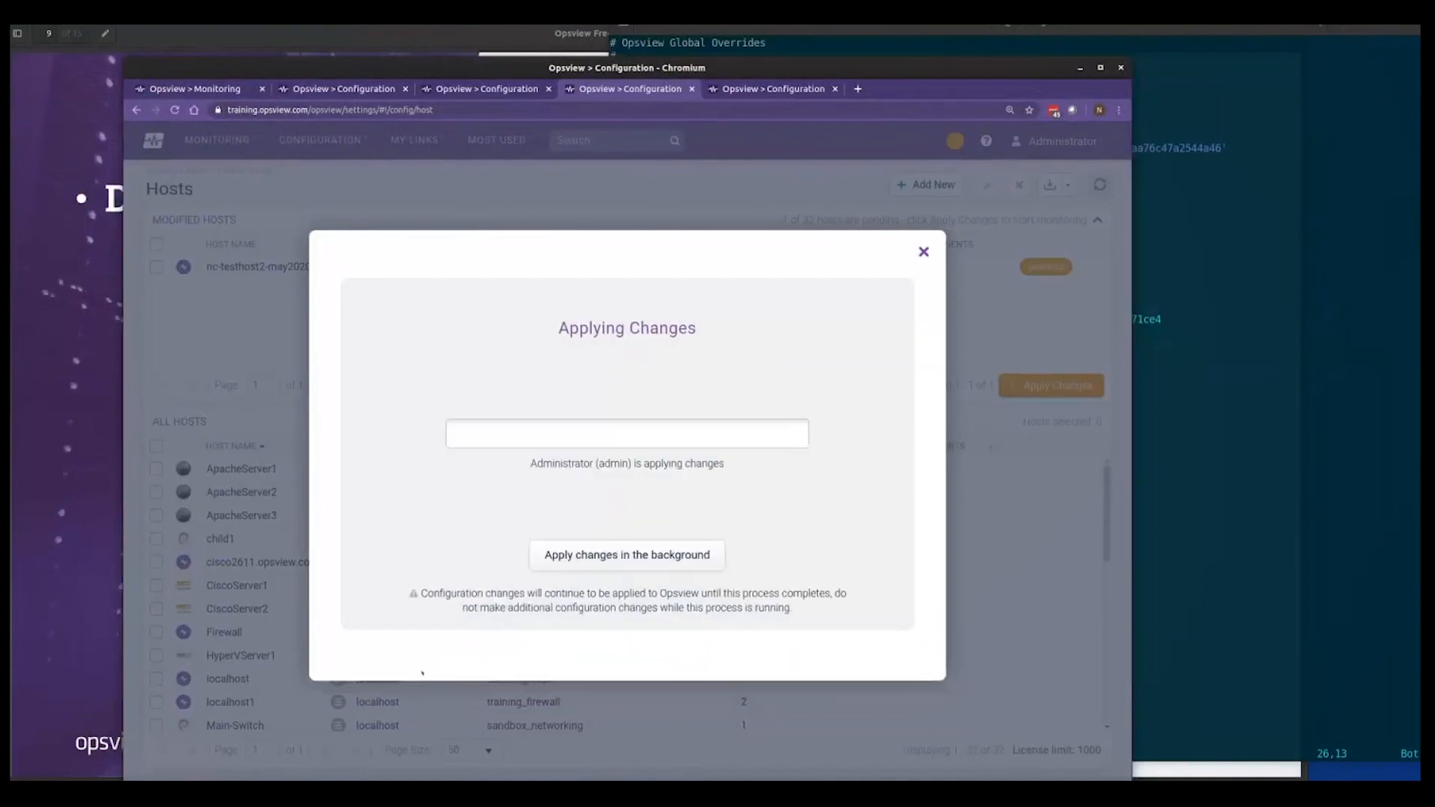
click(923, 253)
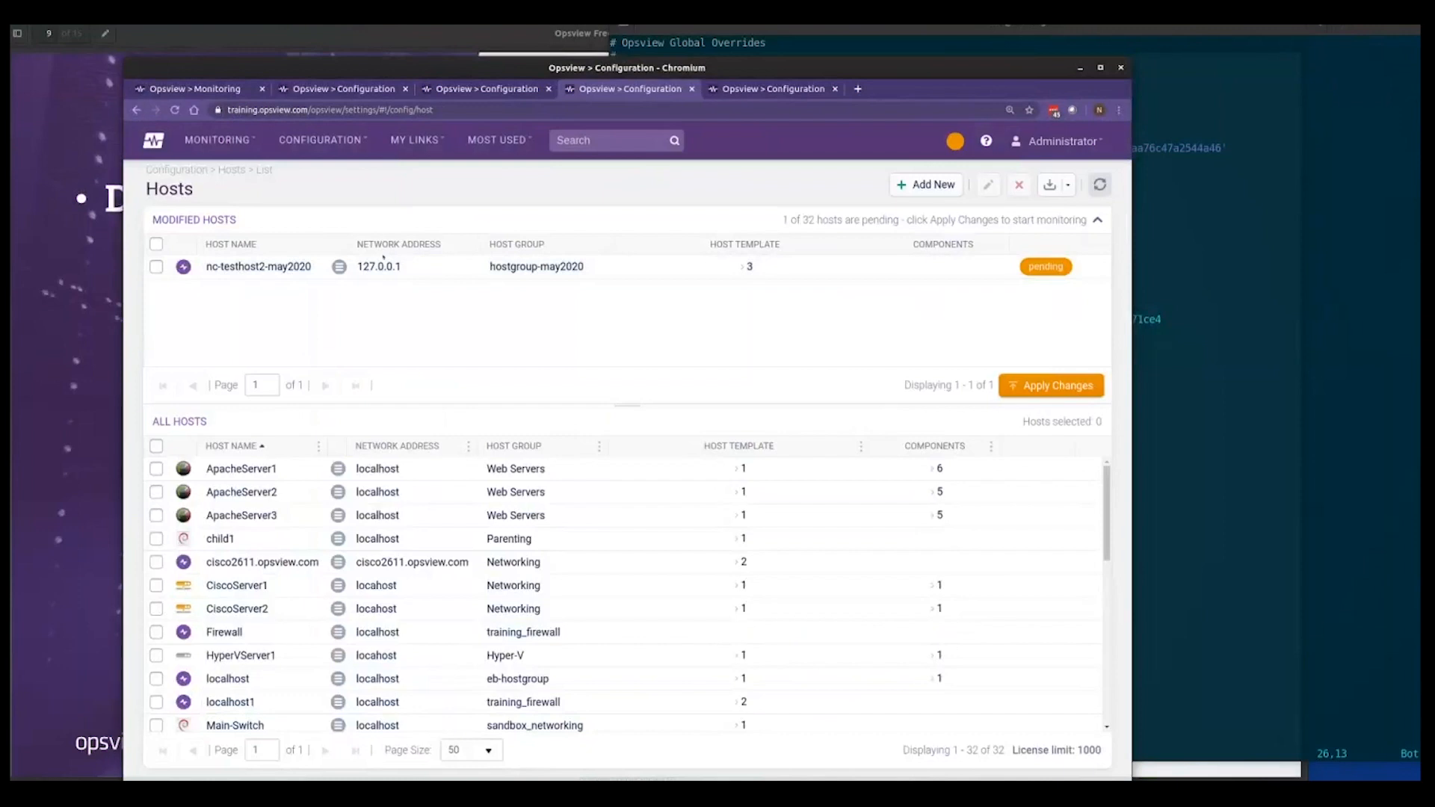
- Copy the host name nc-testhost2-may2020, search for it, and open the matching host in the monitoring Navigator
double_click(283, 267)
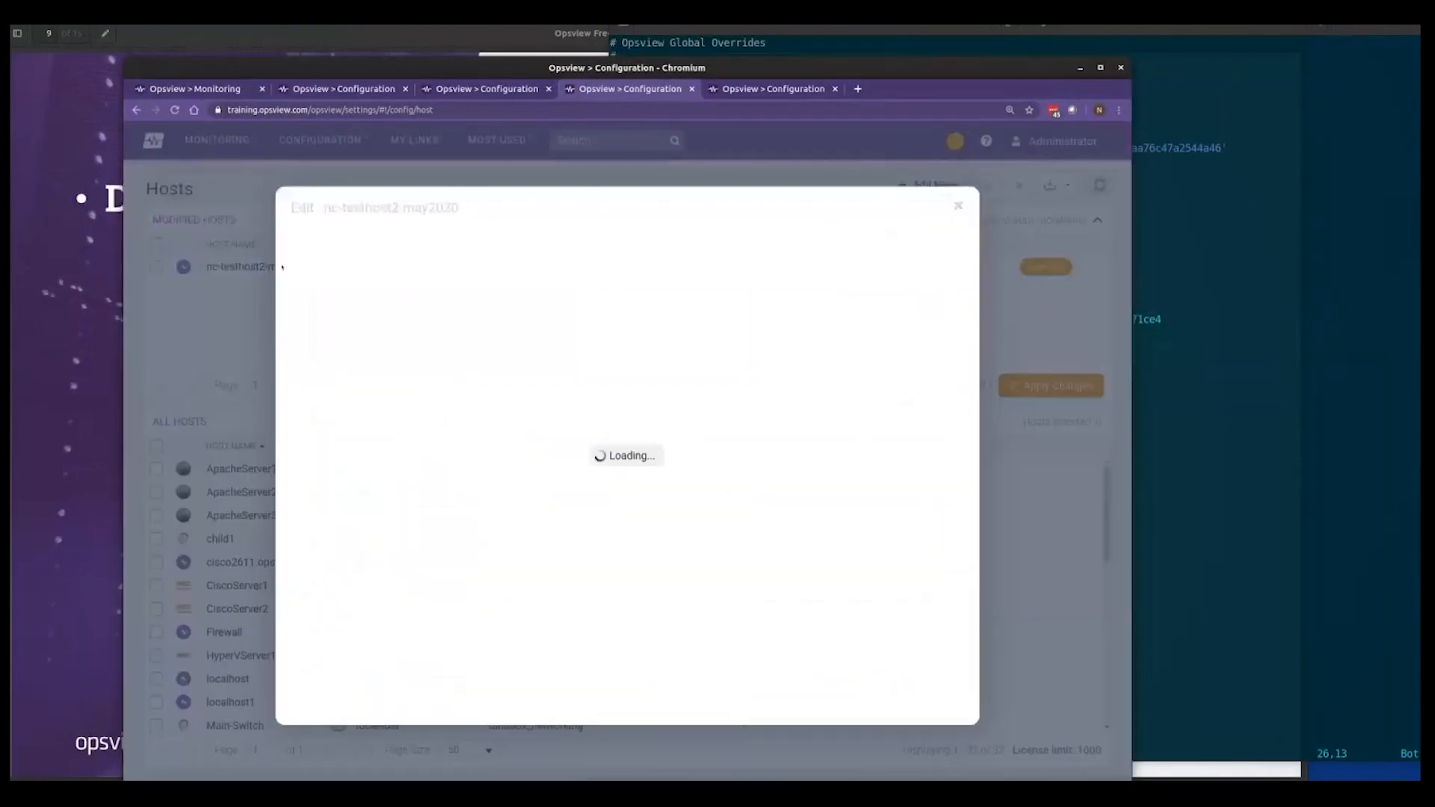
drag(312, 267, 207, 267)
key(ctrl+c)
click(579, 135)
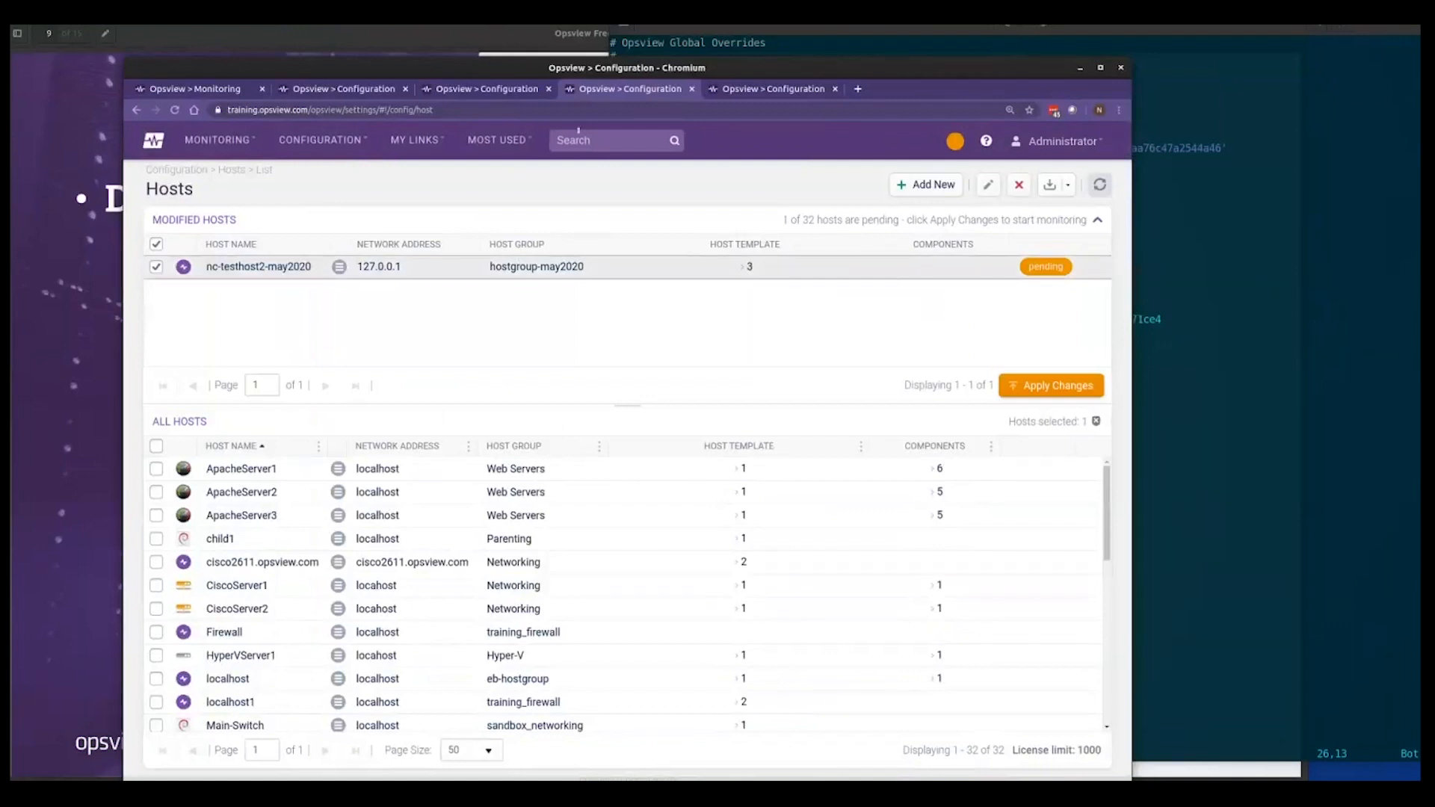
key(ctrl+v)
click(672, 141)
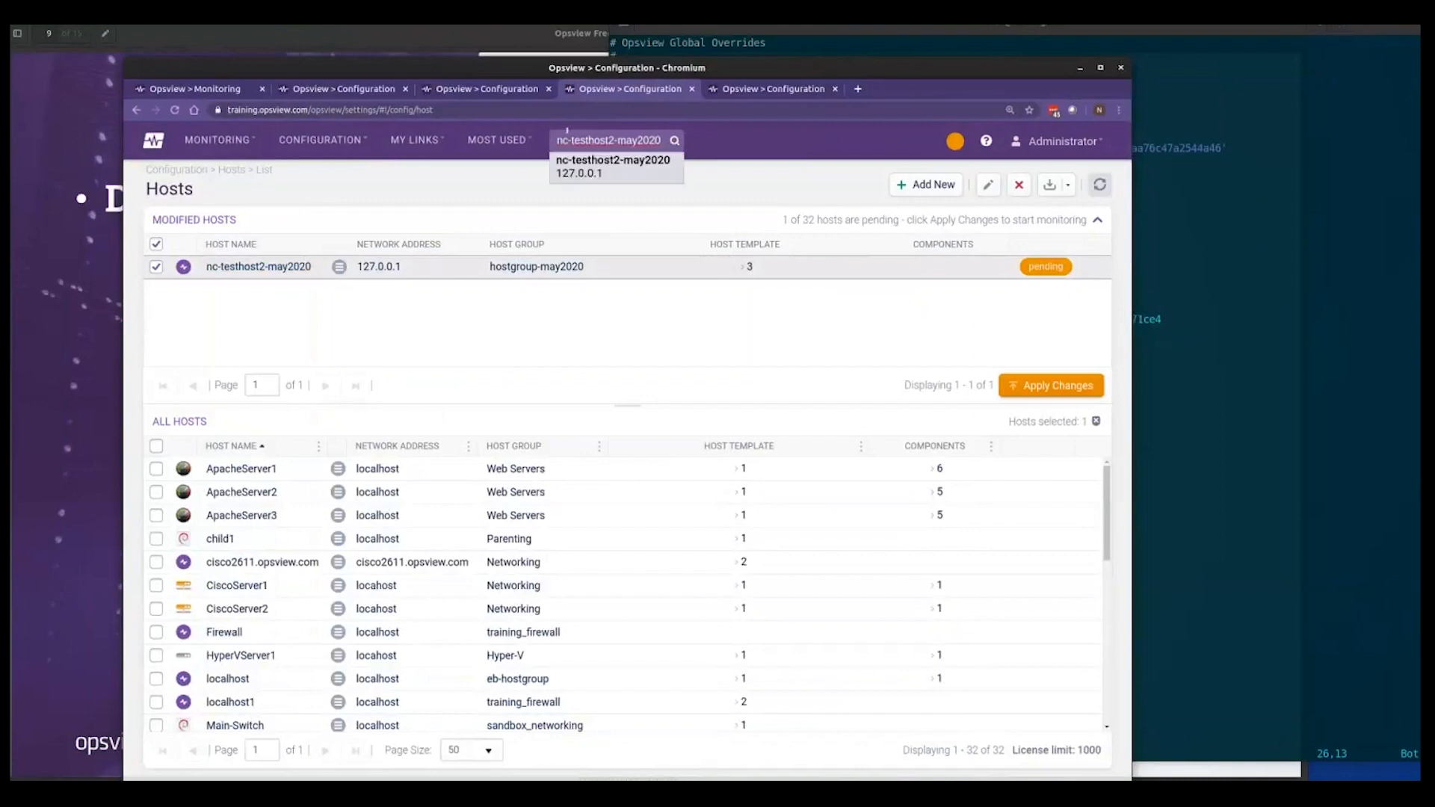
click(599, 172)
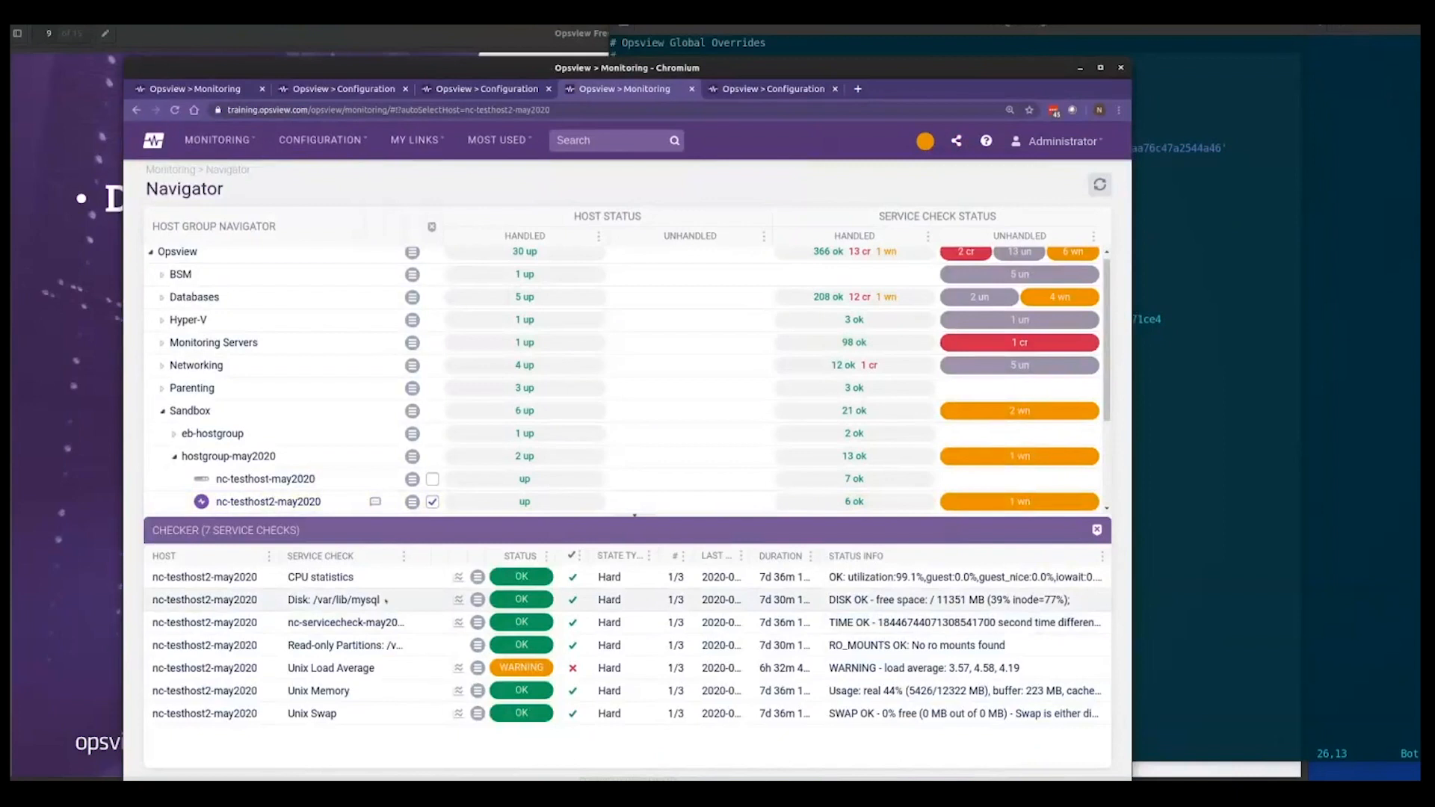
- Open the service check configuration behind Disk: /var/lib/mysql, examine its advanced Create Multiple Service Checks setting, and leave without changes
triple_click(386, 600)
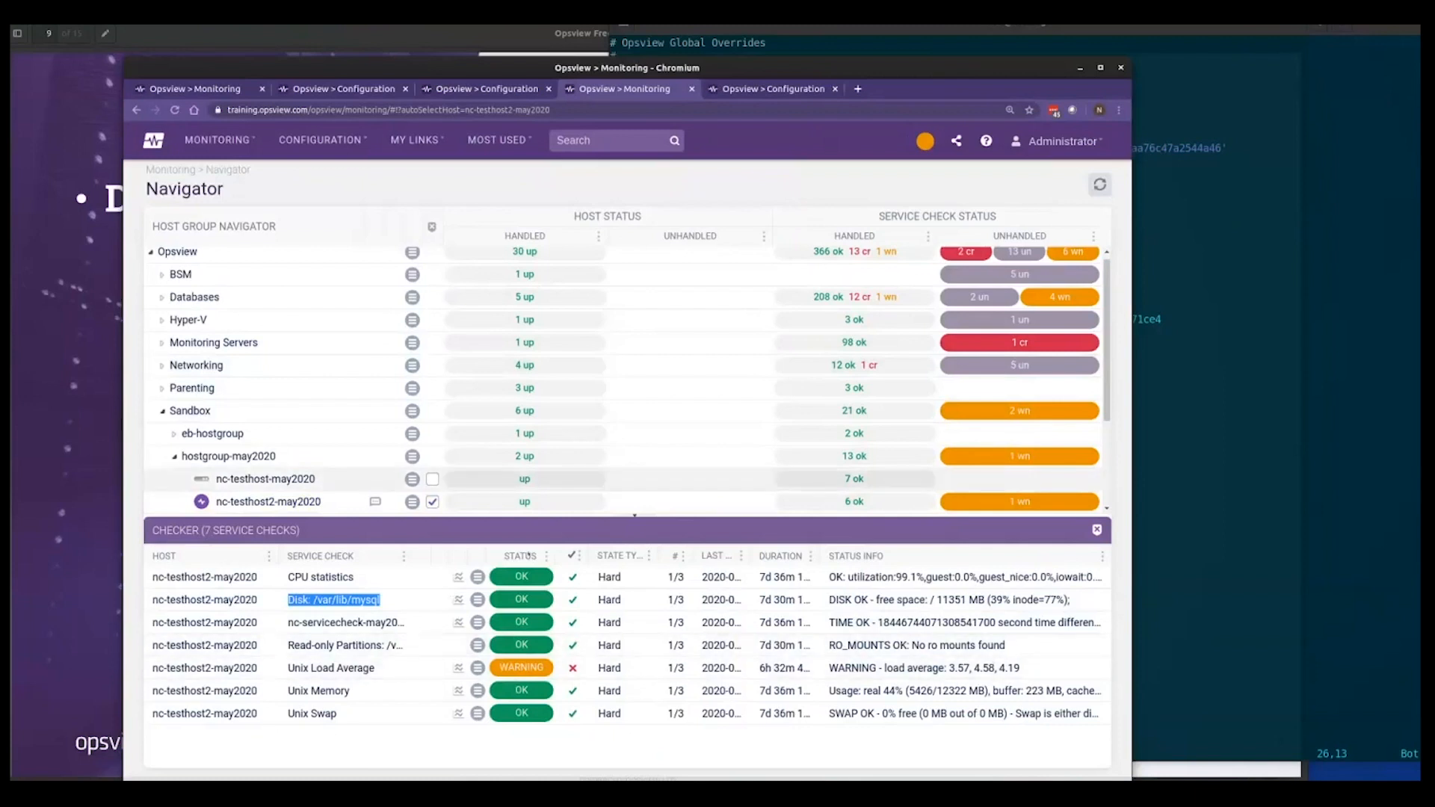
click(478, 600)
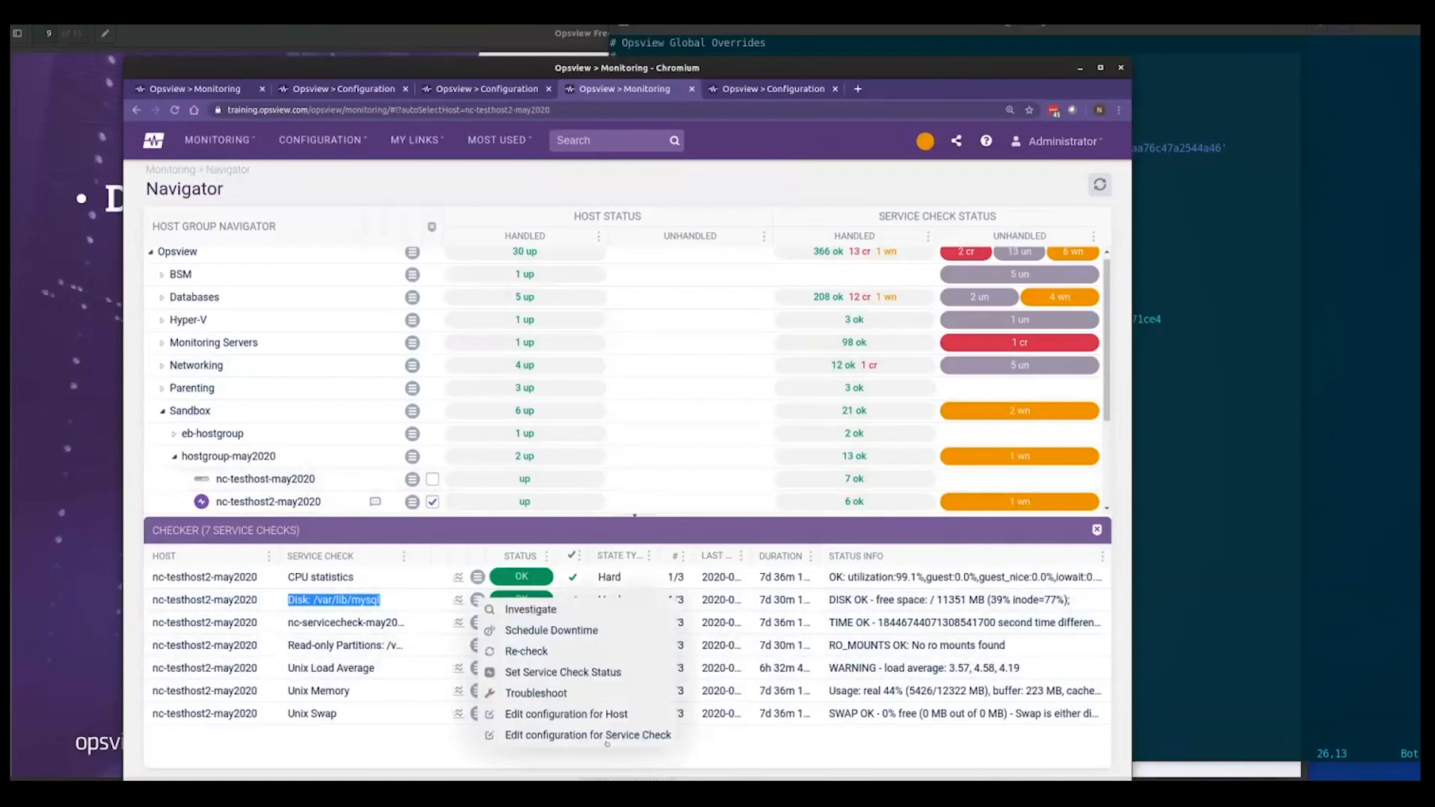
click(603, 737)
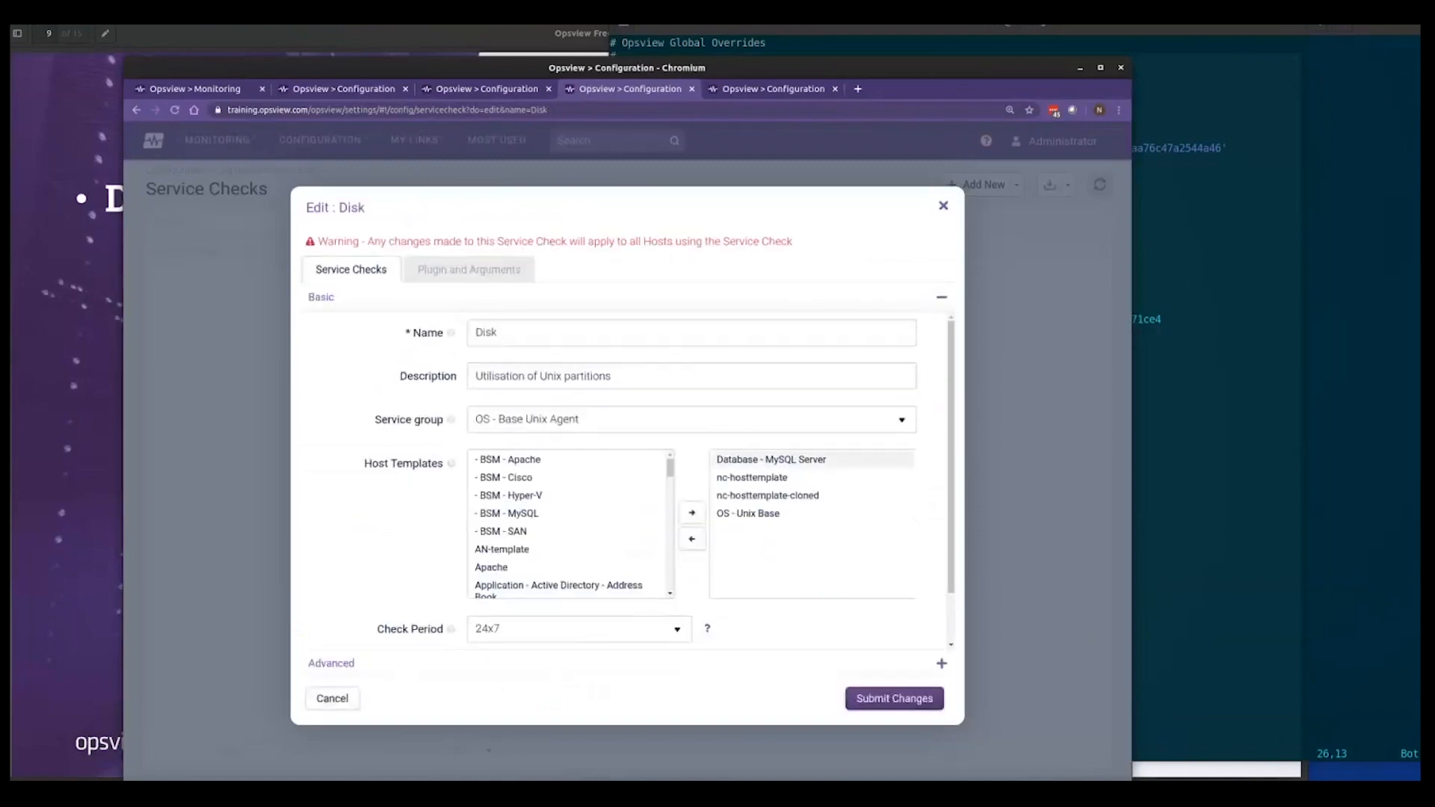
click(620, 671)
scroll(733, 600, down, 8)
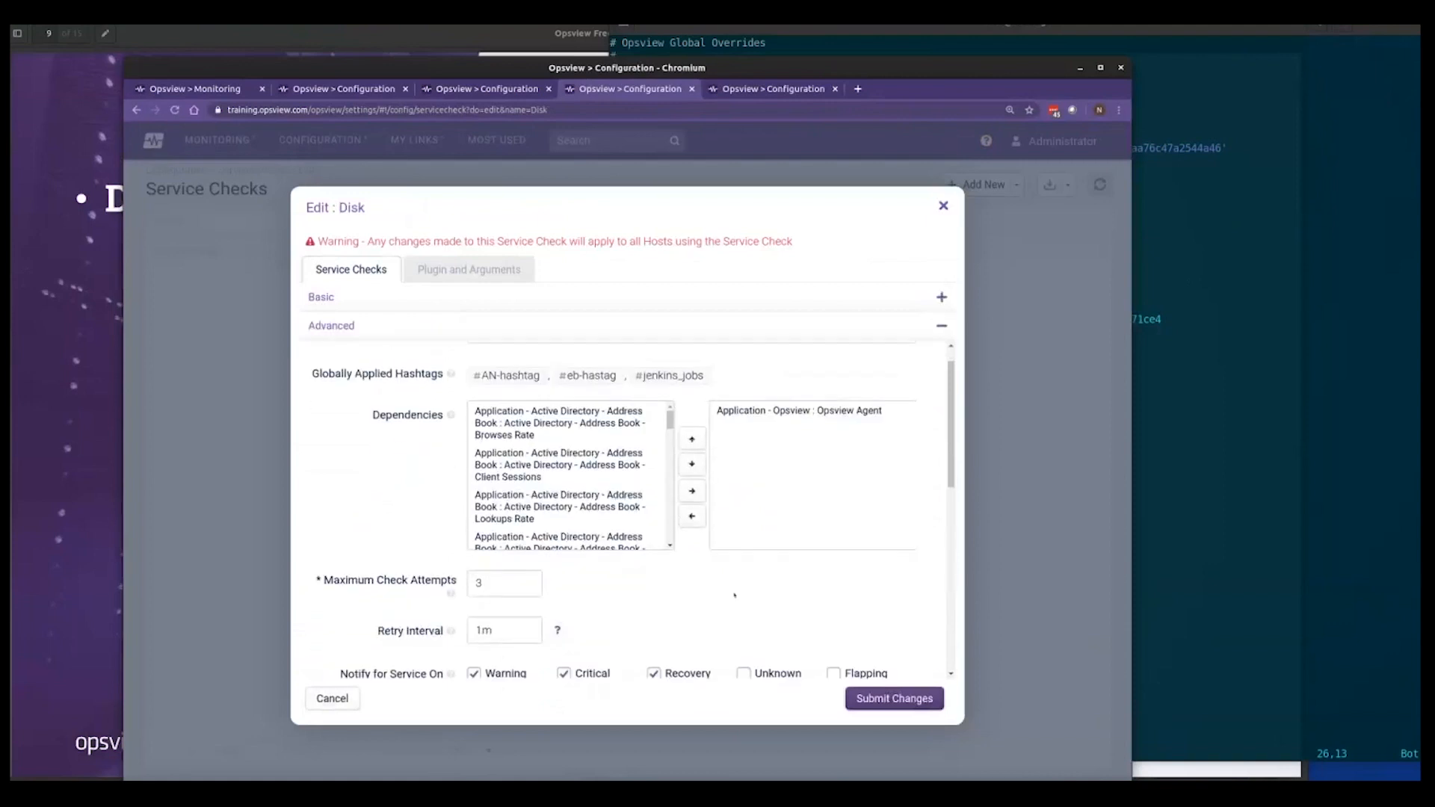
scroll(734, 600, up, 3)
click(579, 397)
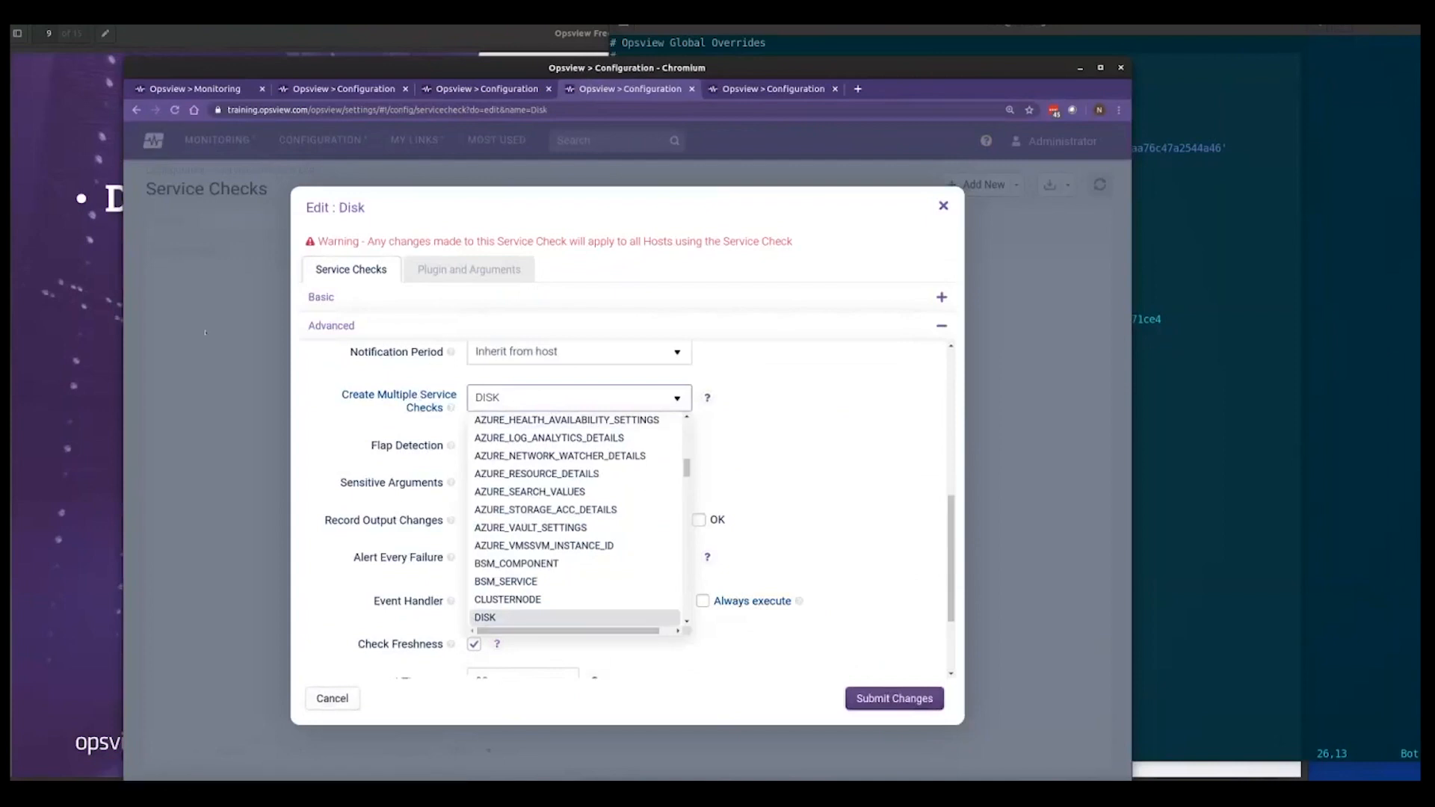
click(333, 697)
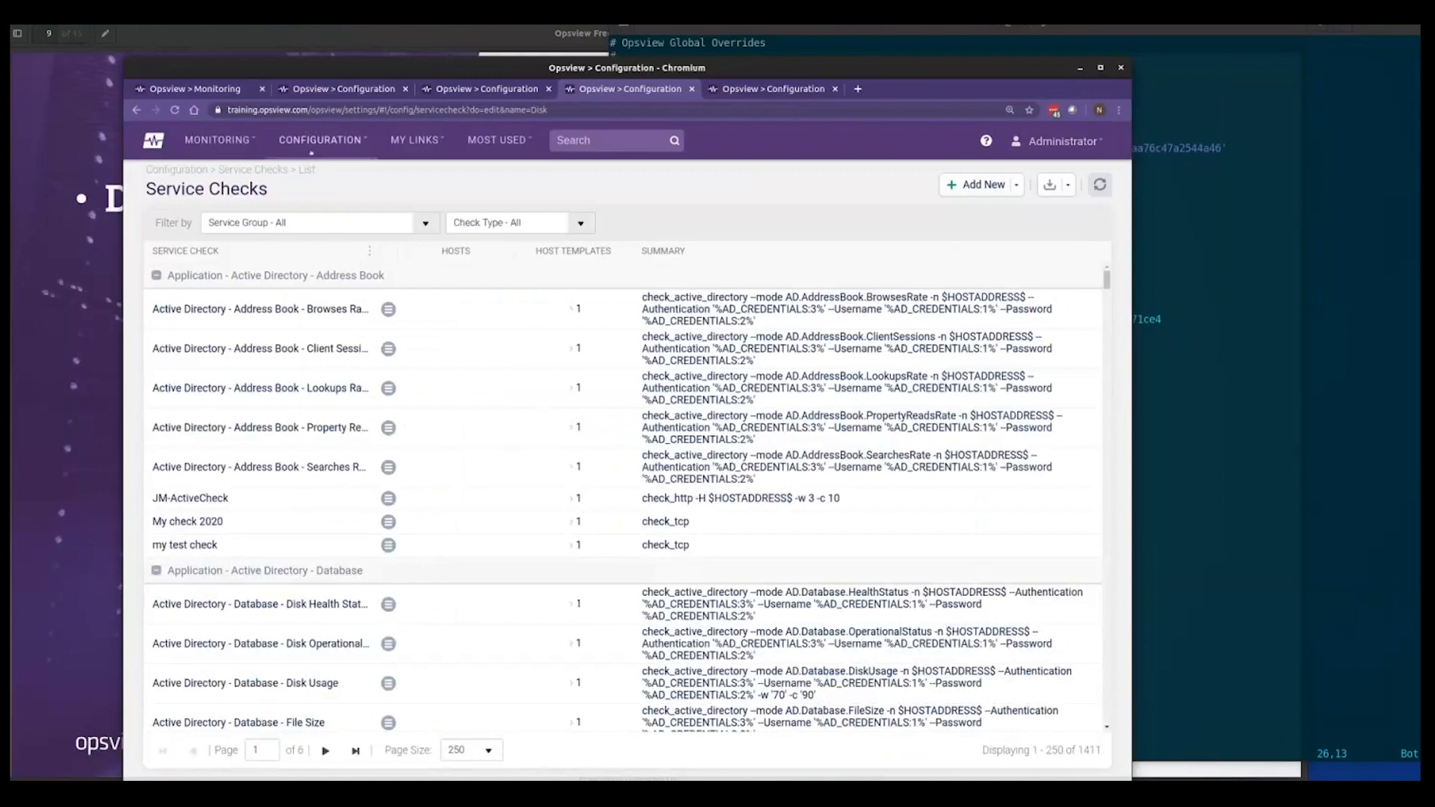
- Open the Notification Profiles configuration page
click(312, 149)
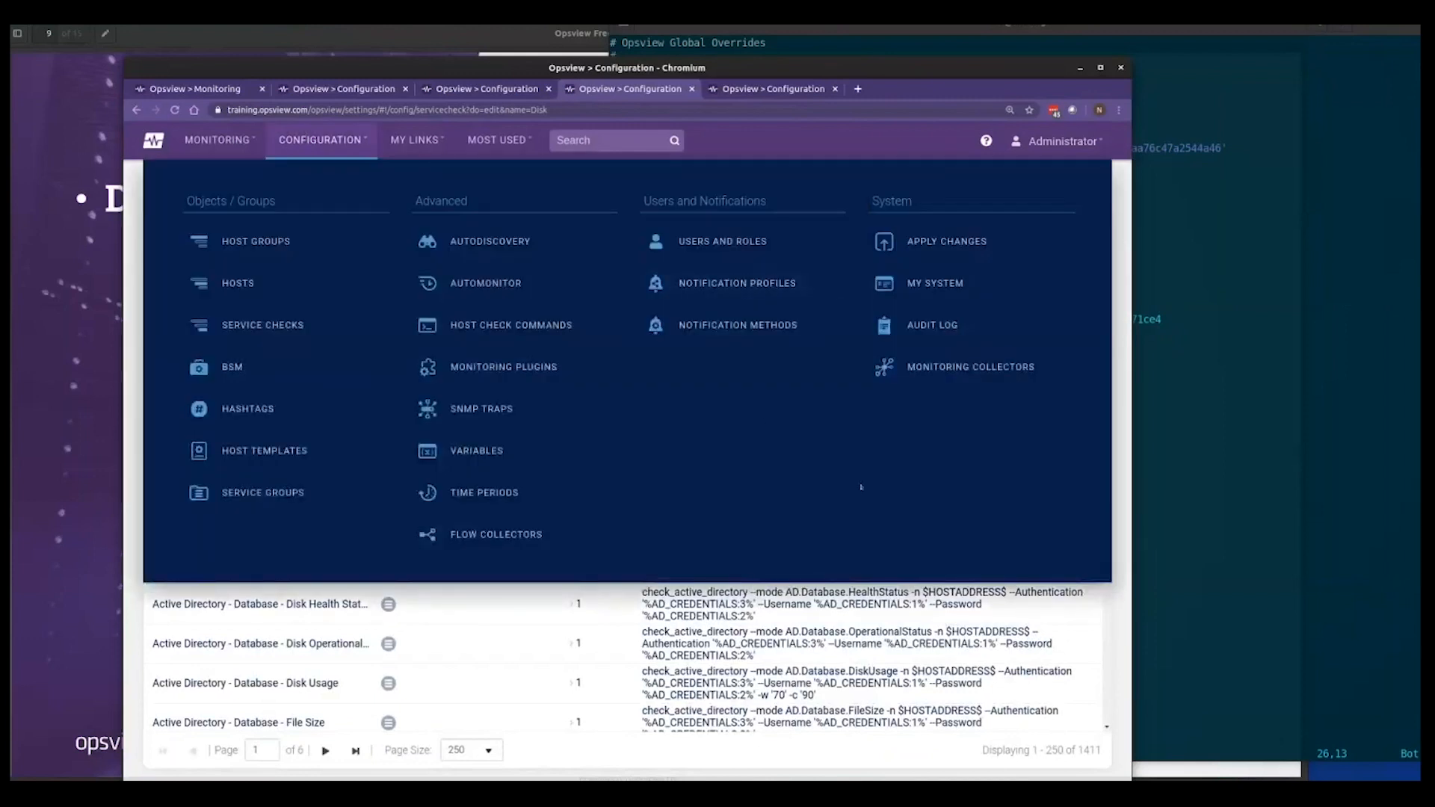
click(677, 315)
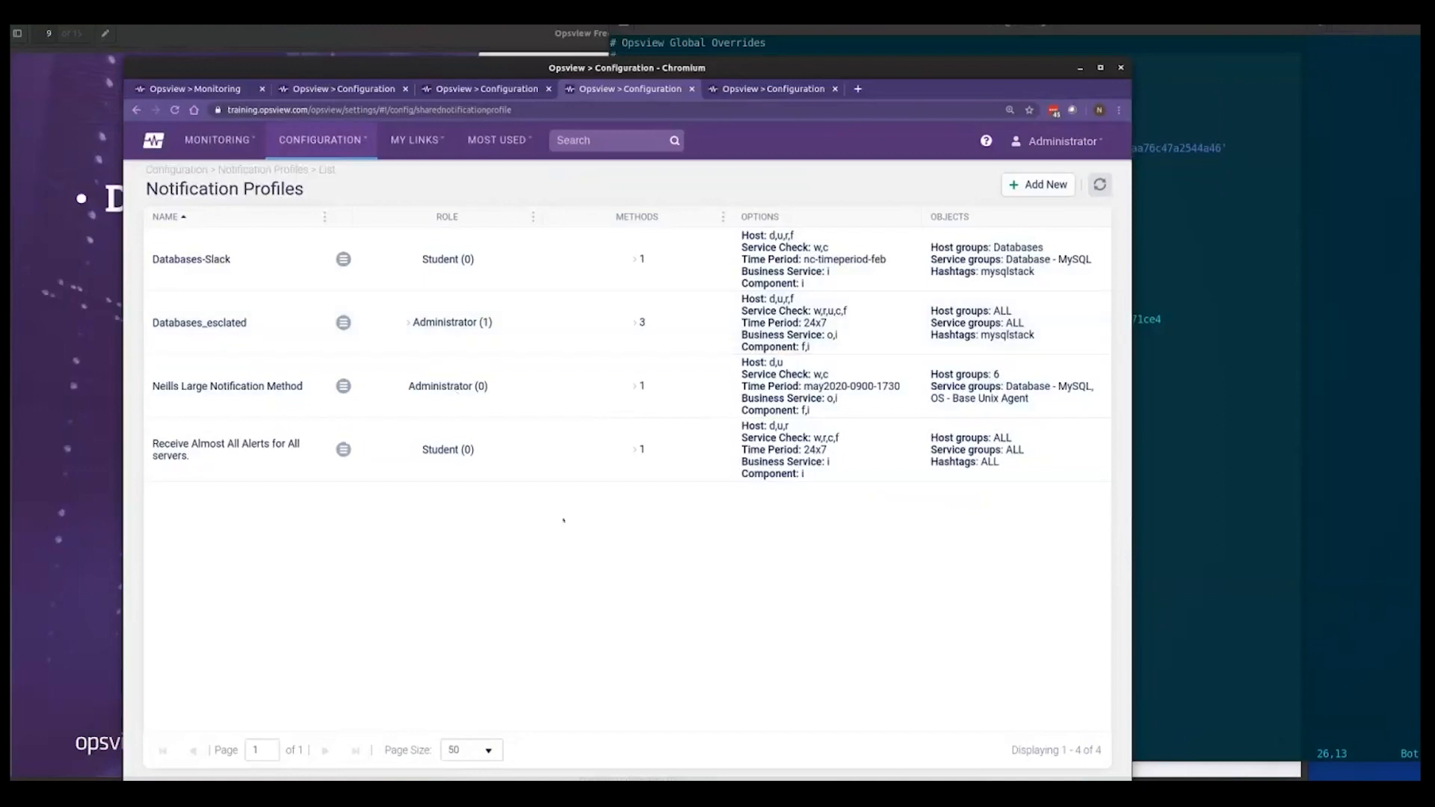
drag(919, 86, 956, 82)
- Switch to the browser tab showing Service Groups, open the monitoring Navigator there, and expand the Databases host group
click(376, 85)
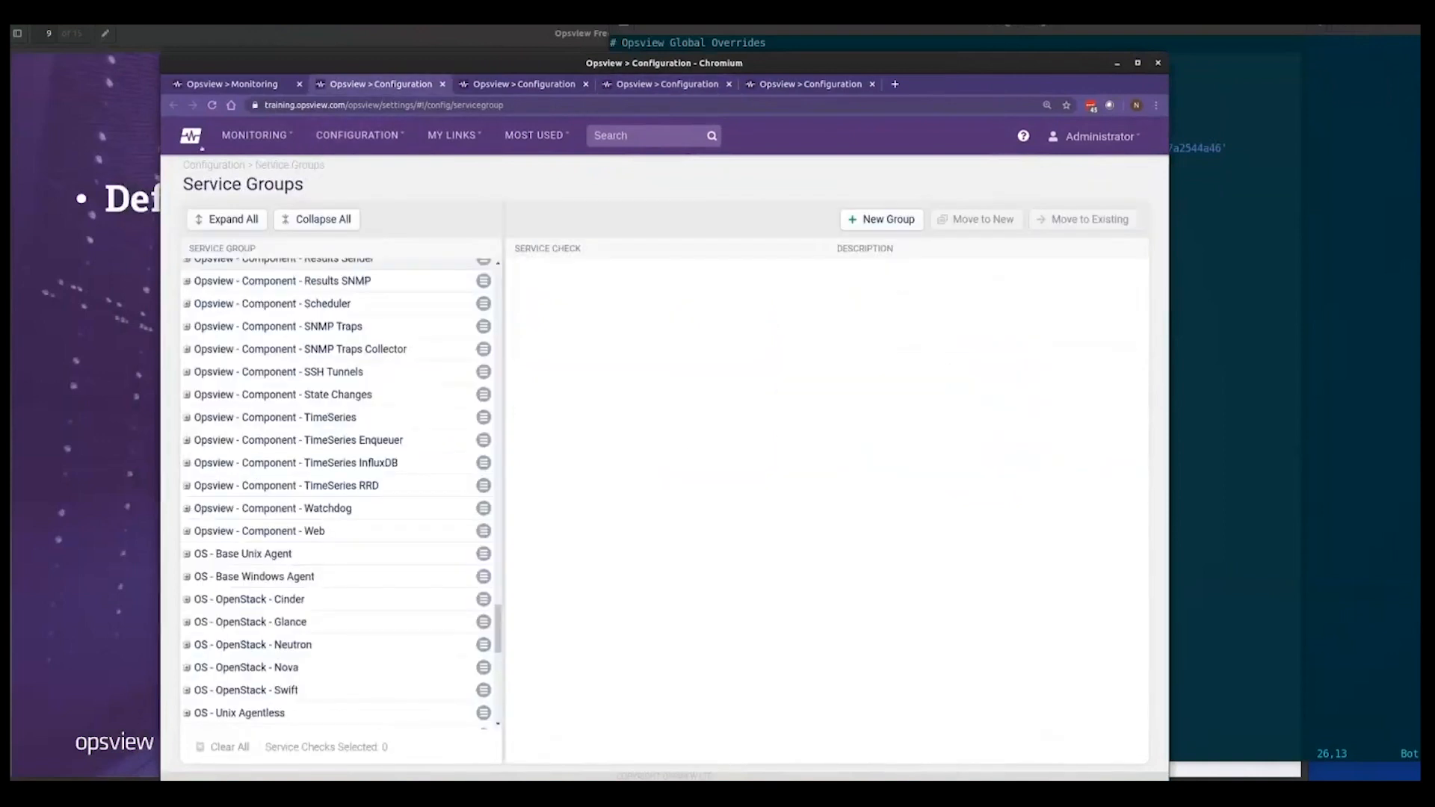
click(254, 134)
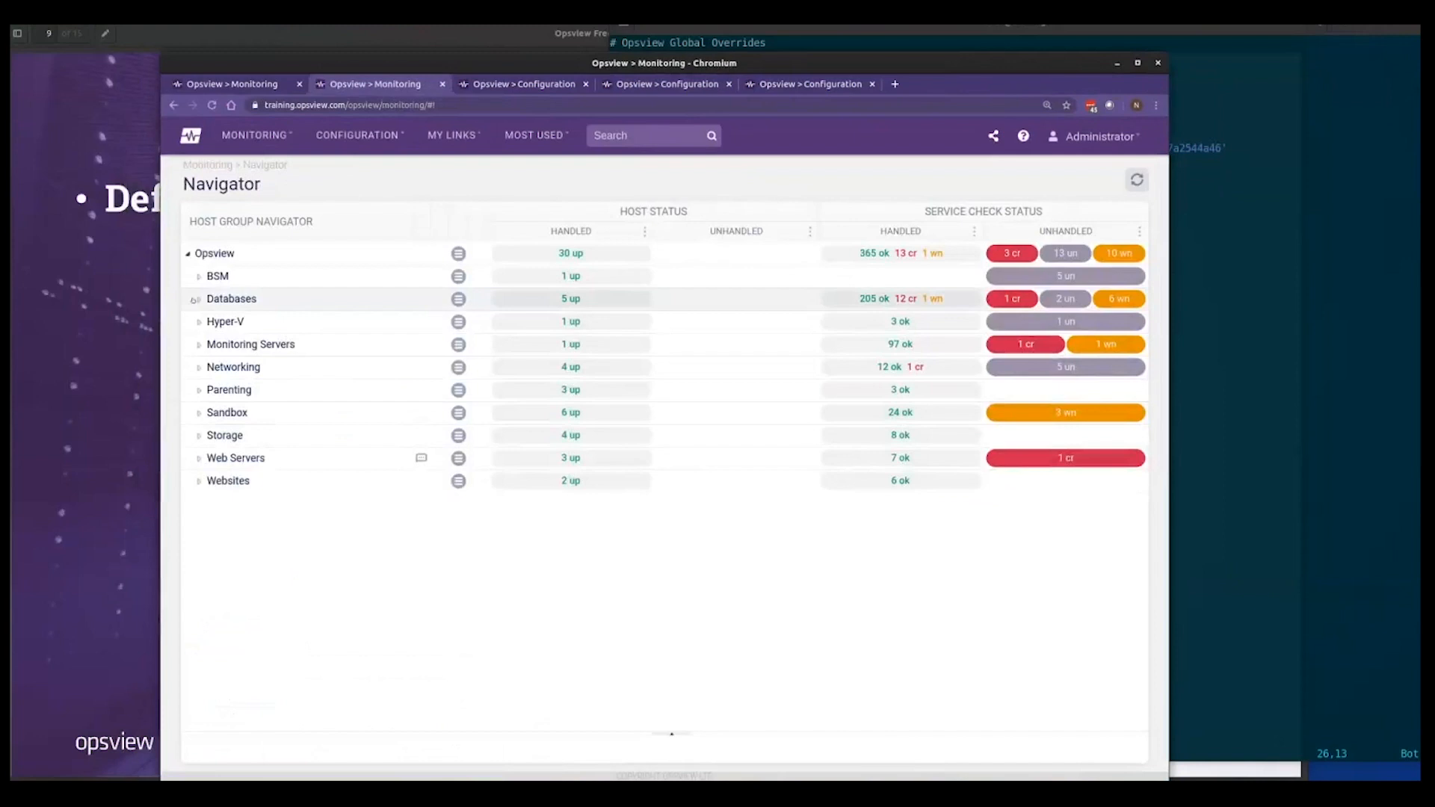
click(241, 300)
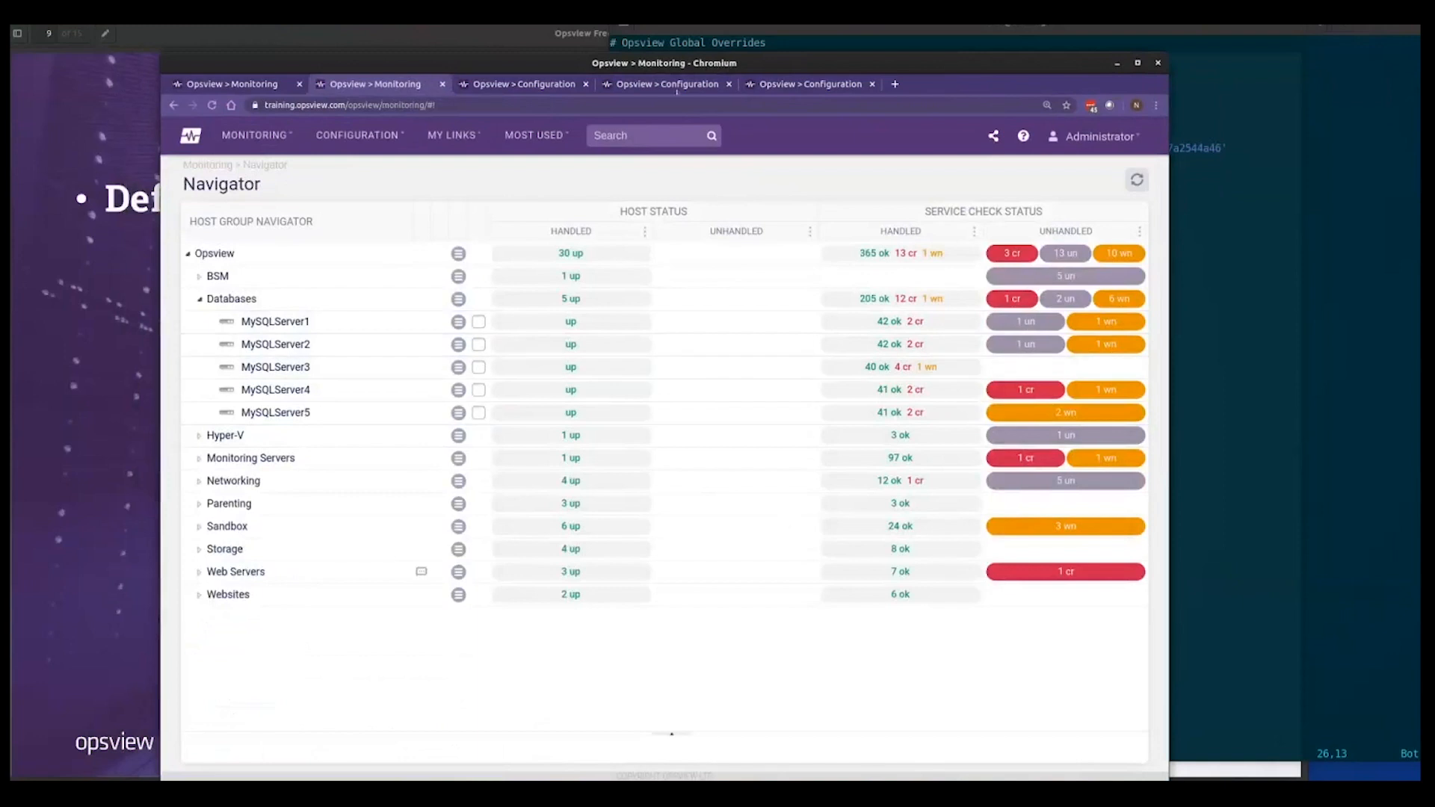
- Close the browser tab holding the nc-may2020 role editor and return to the Notification Profiles list
click(493, 85)
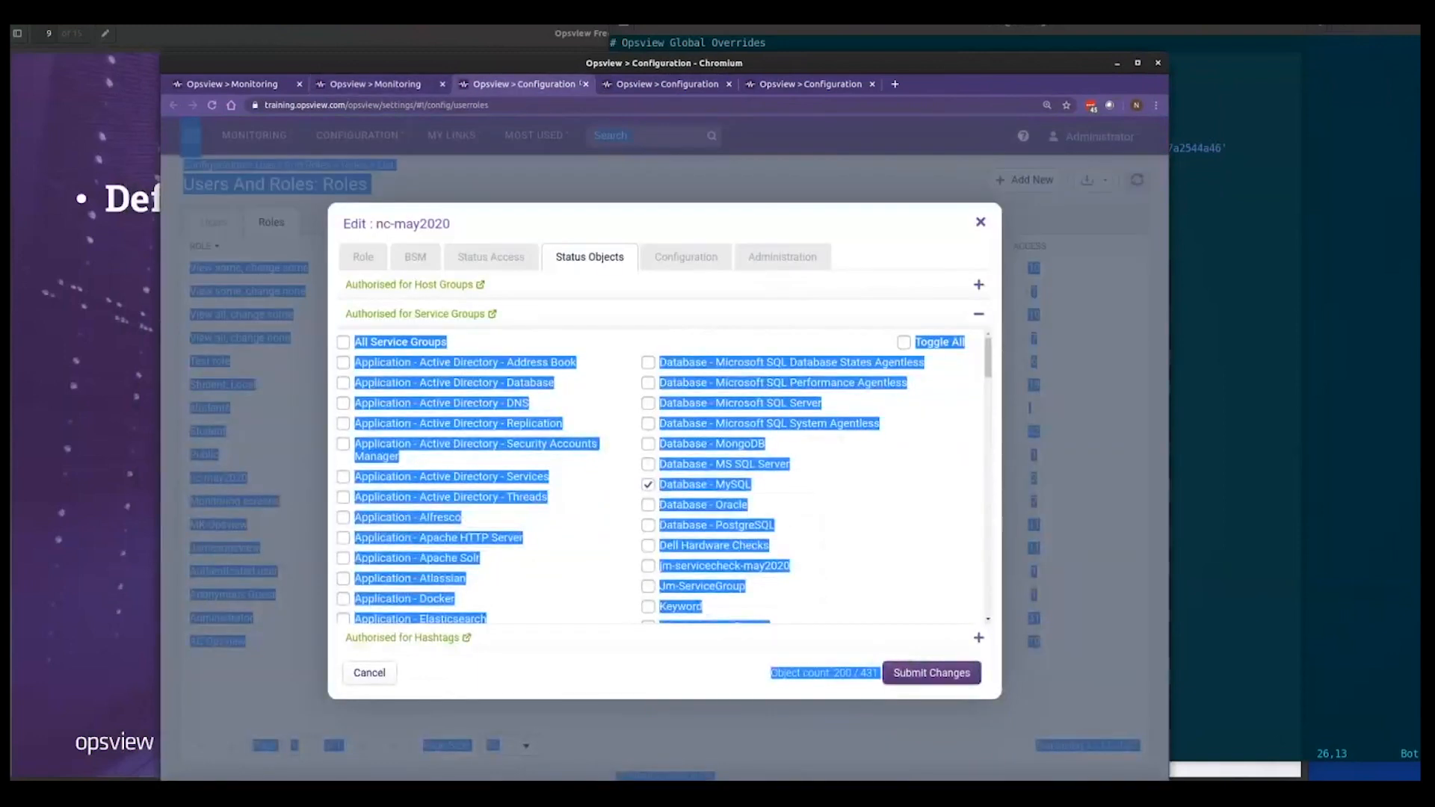
click(585, 84)
click(519, 84)
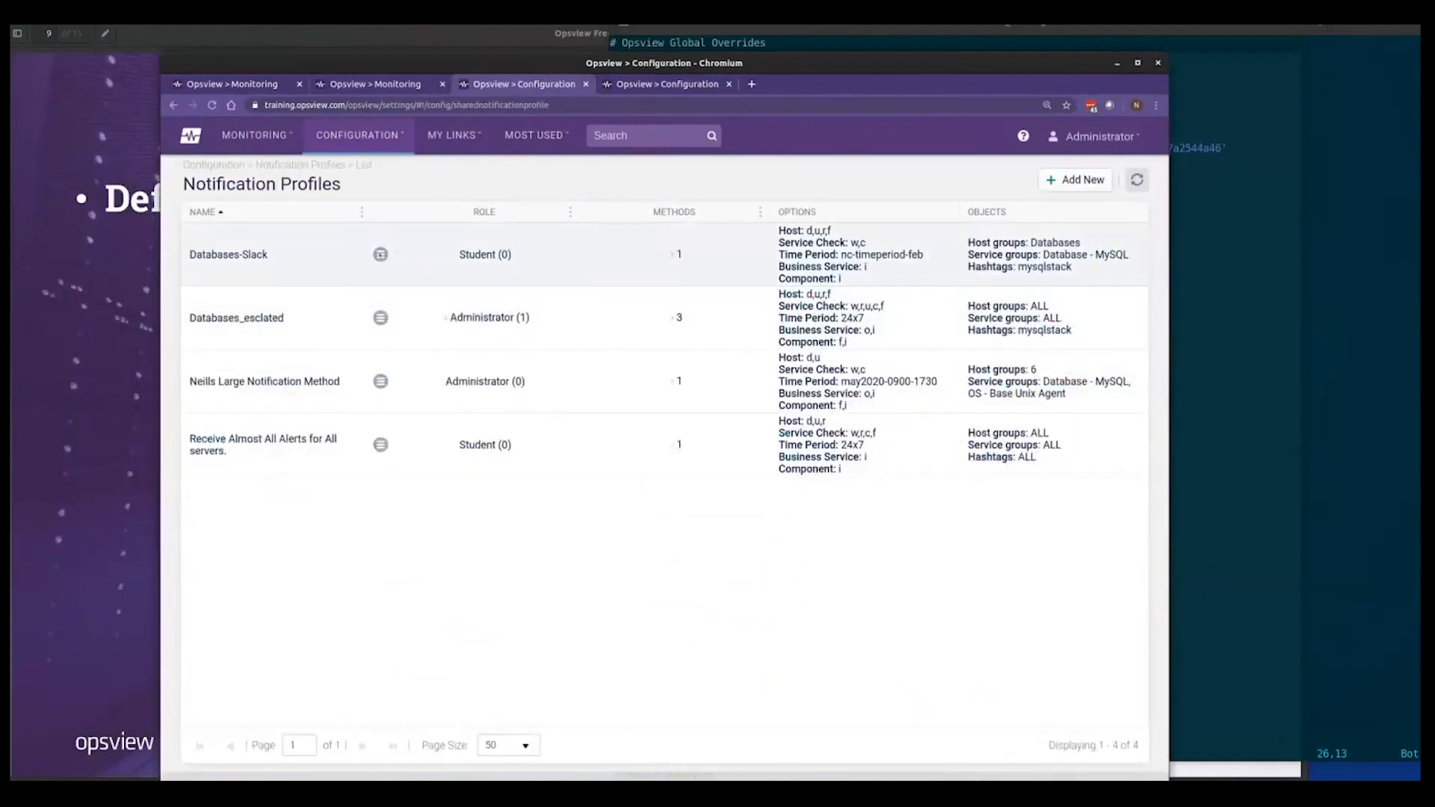
- Edit the Databases-Slack notification profile and add Email to its alert methods alongside Slack
click(380, 254)
click(415, 267)
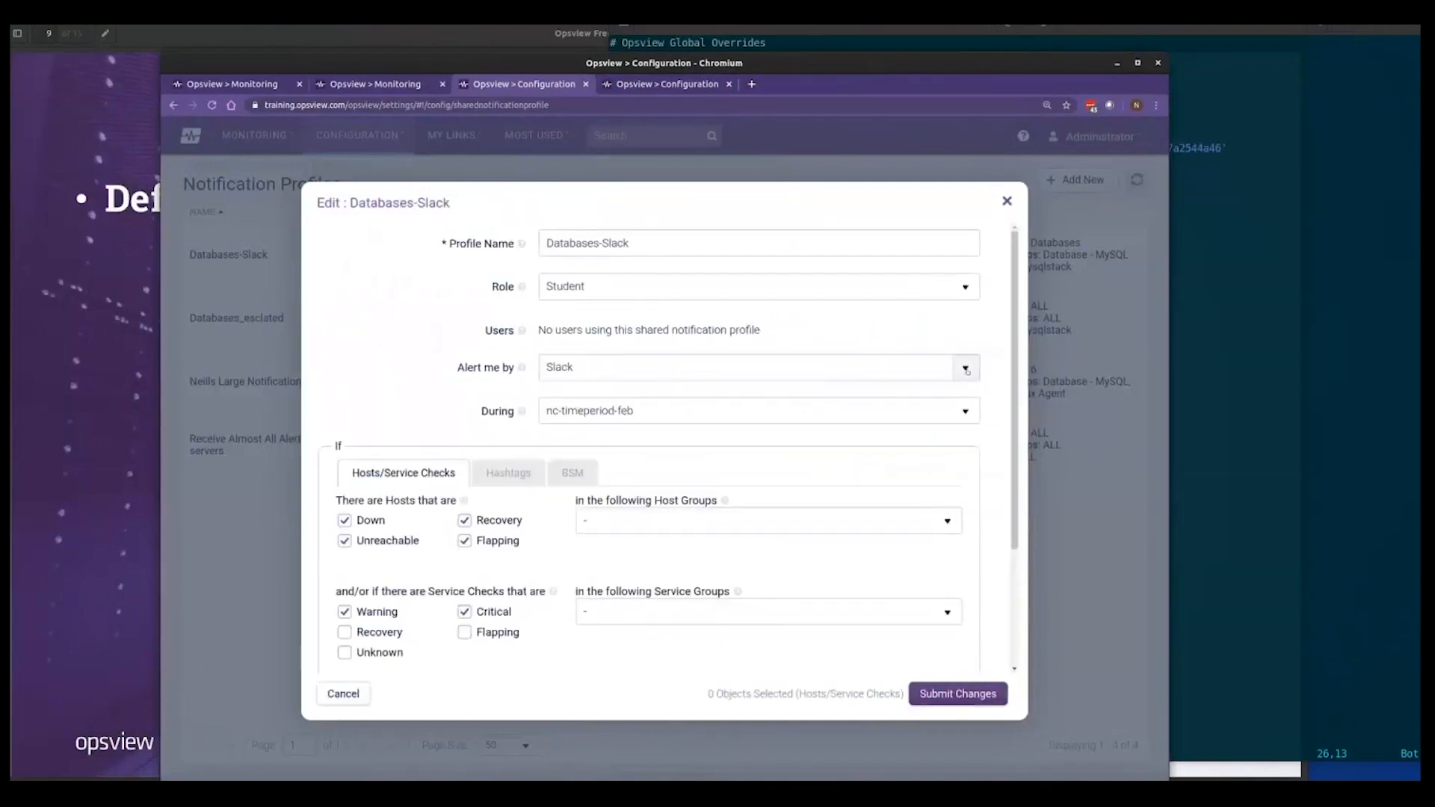
click(809, 369)
click(568, 408)
click(607, 565)
scroll(421, 486, down, 2)
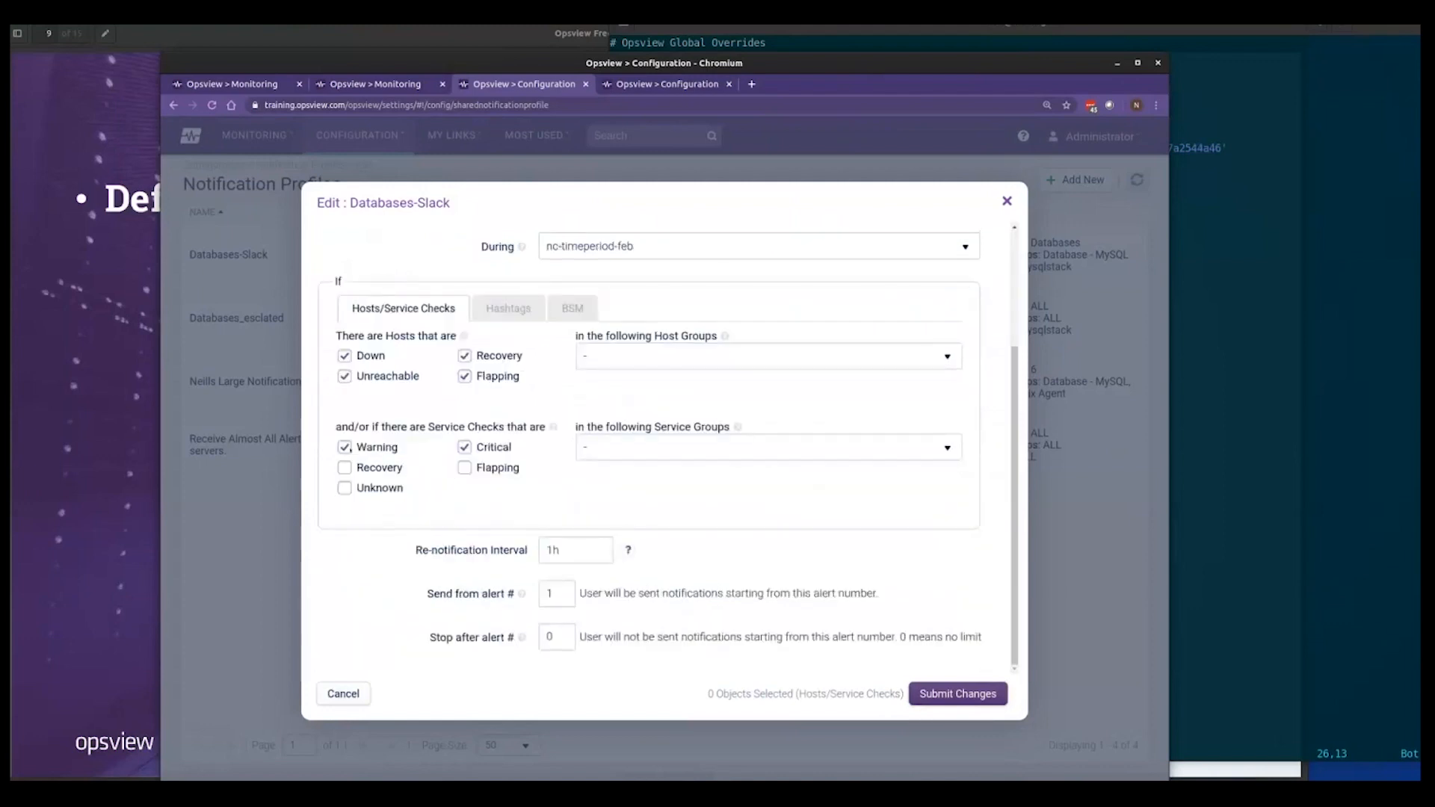
scroll(916, 553, up, 2)
click(673, 482)
scroll(625, 538, up, 1)
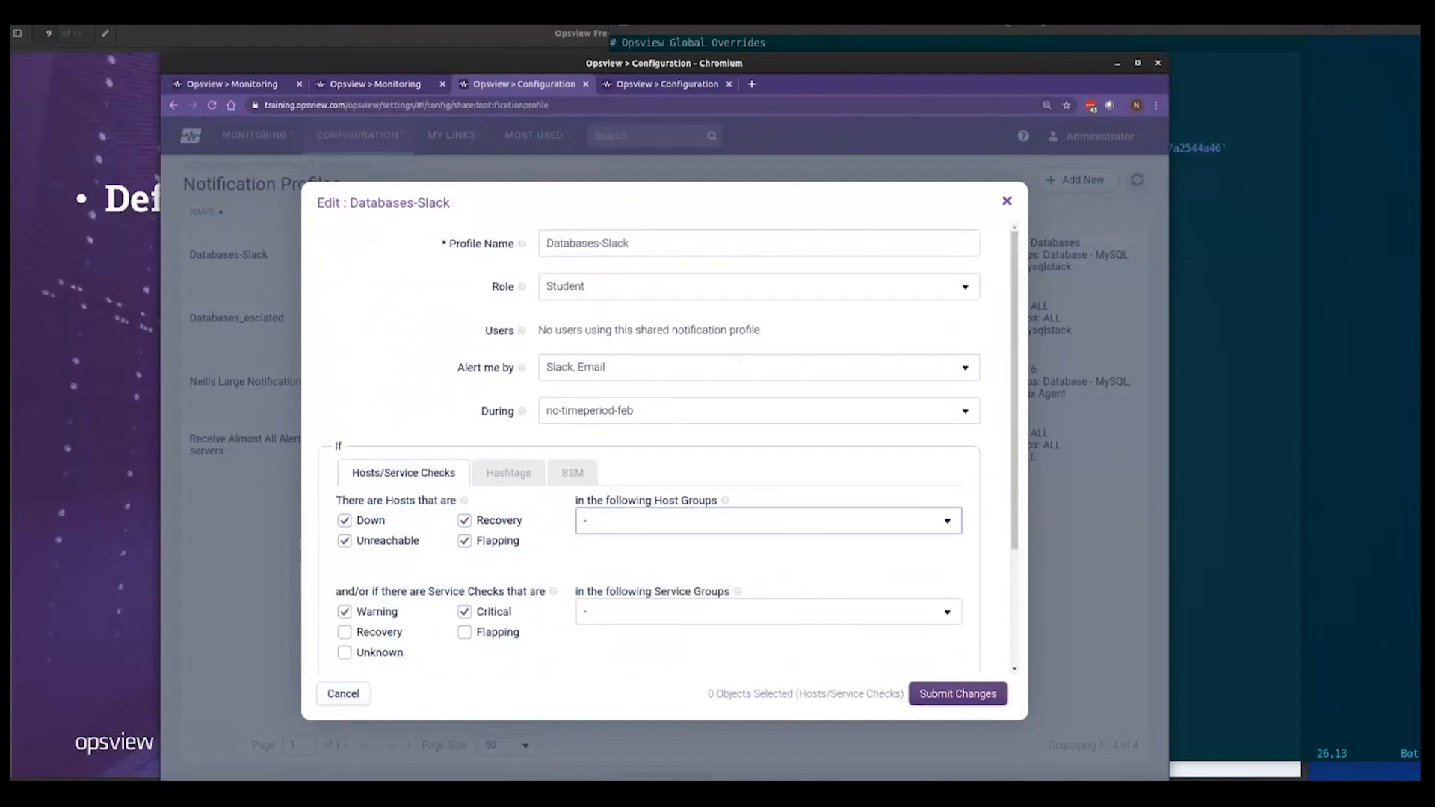
- Set the Databases-Slack profile's role to Administrator and its host group to Databases
click(860, 287)
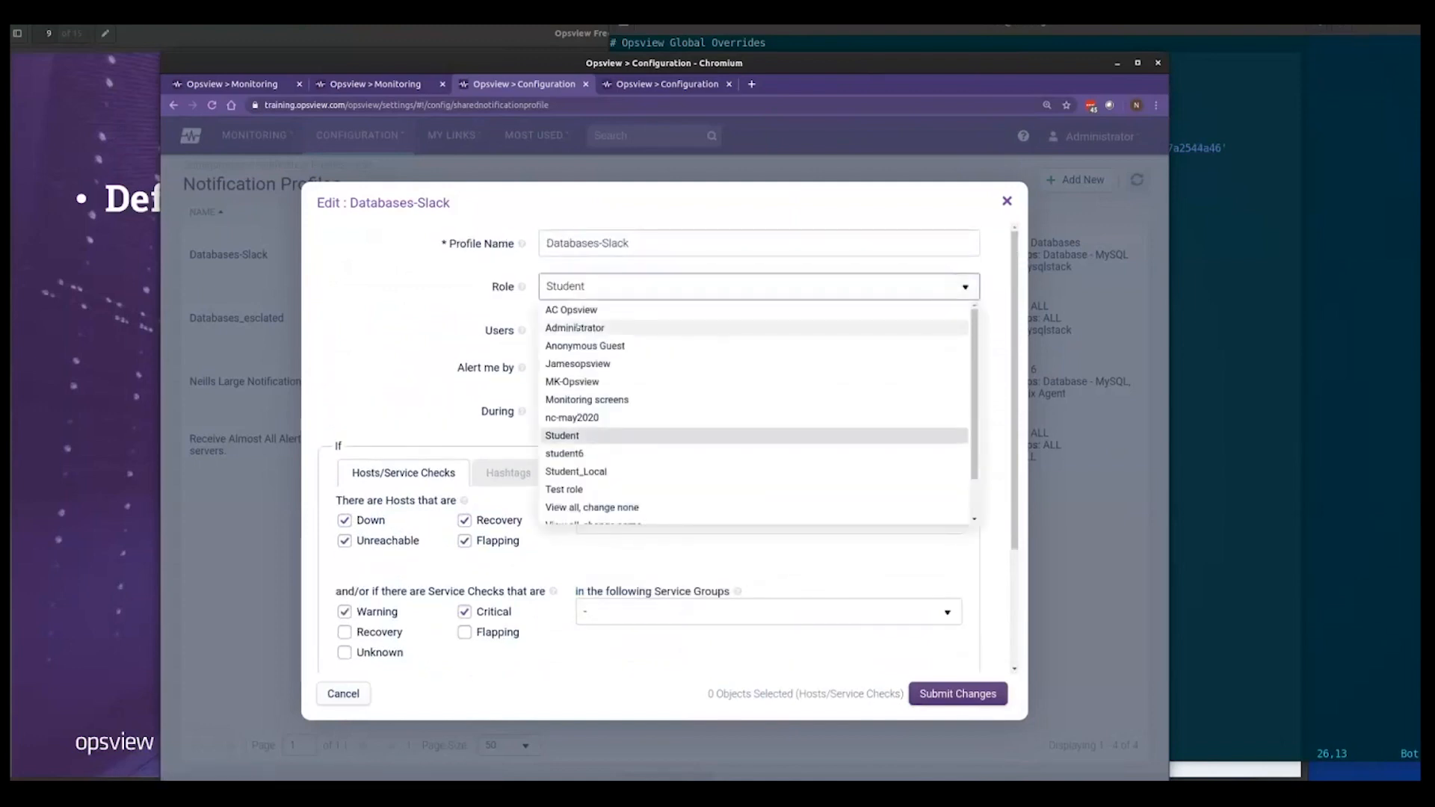
click(860, 328)
click(947, 521)
click(605, 579)
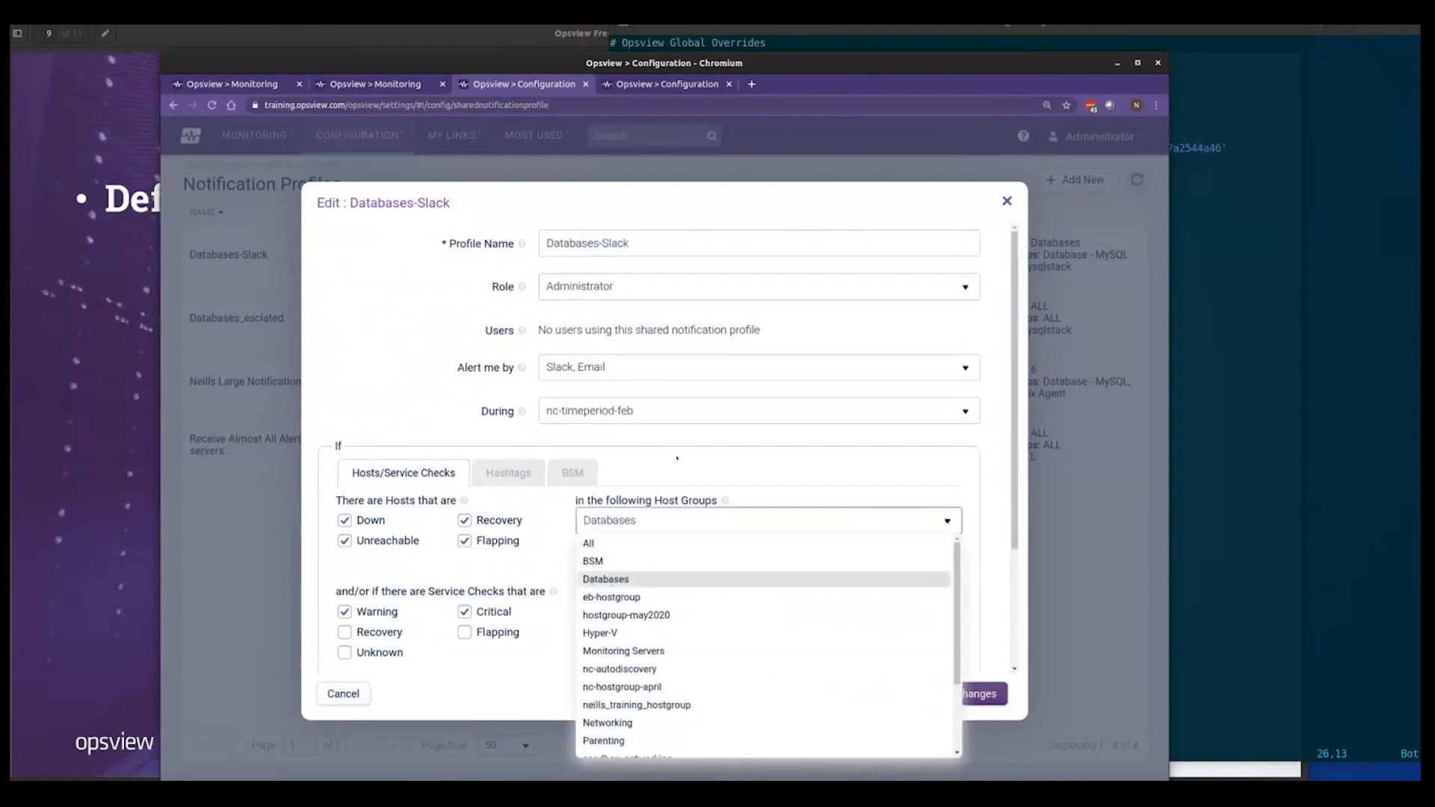
click(392, 385)
- Remove Slack from the Databases-Slack profile's alert methods, leaving only Email, and submit the changes
click(568, 367)
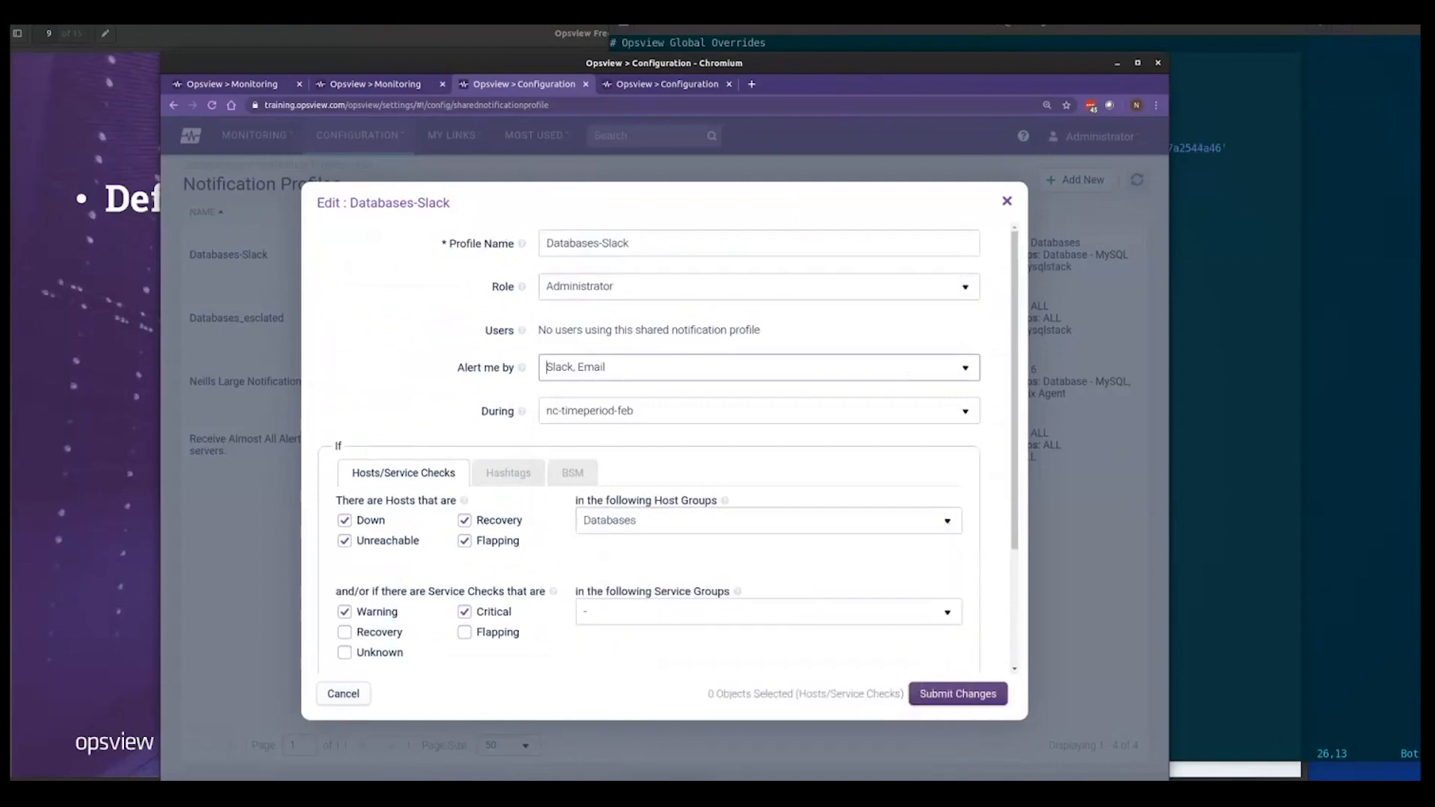
click(565, 517)
scroll(915, 526, down, 1)
scroll(678, 558, down, 1)
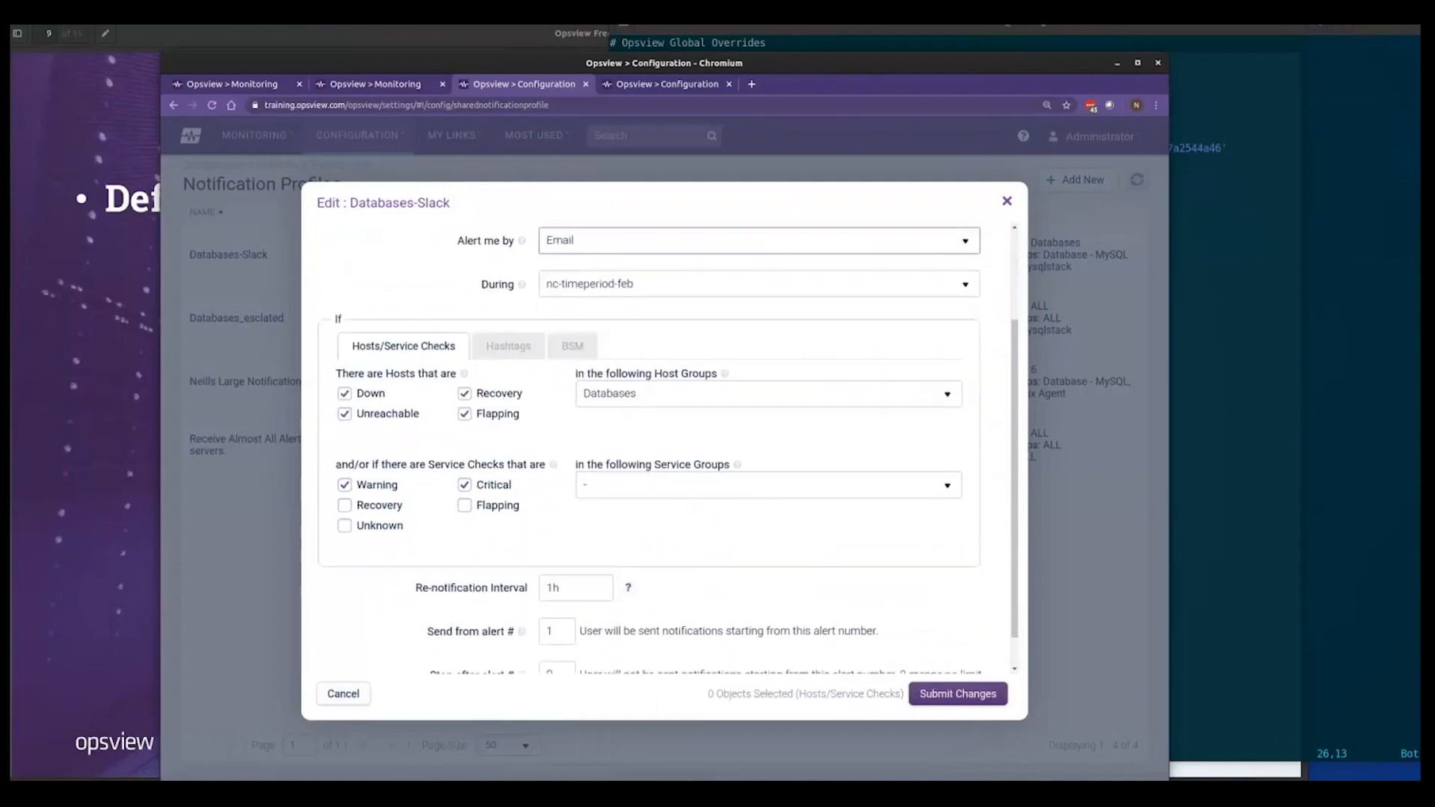
double_click(550, 631)
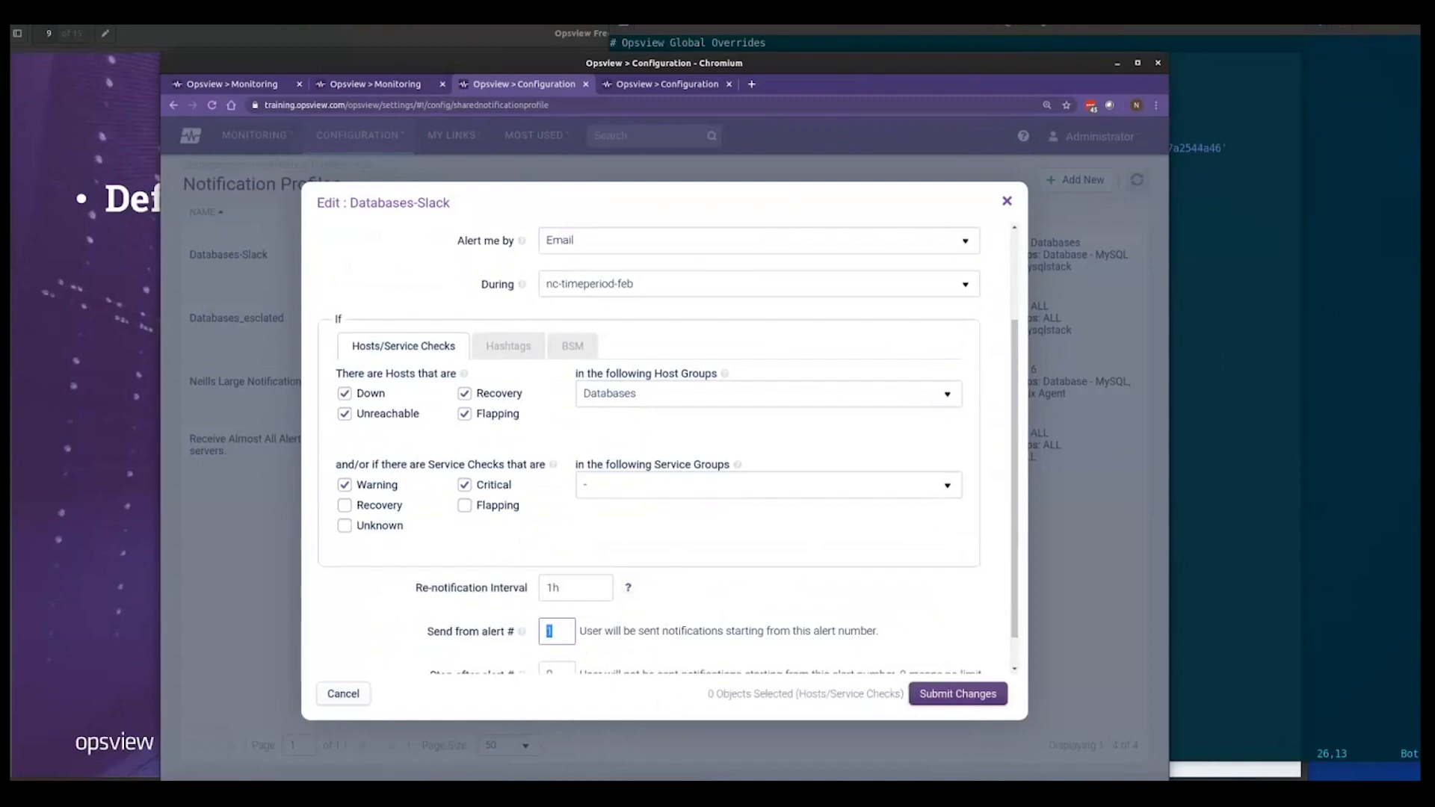
scroll(666, 450, down, 1)
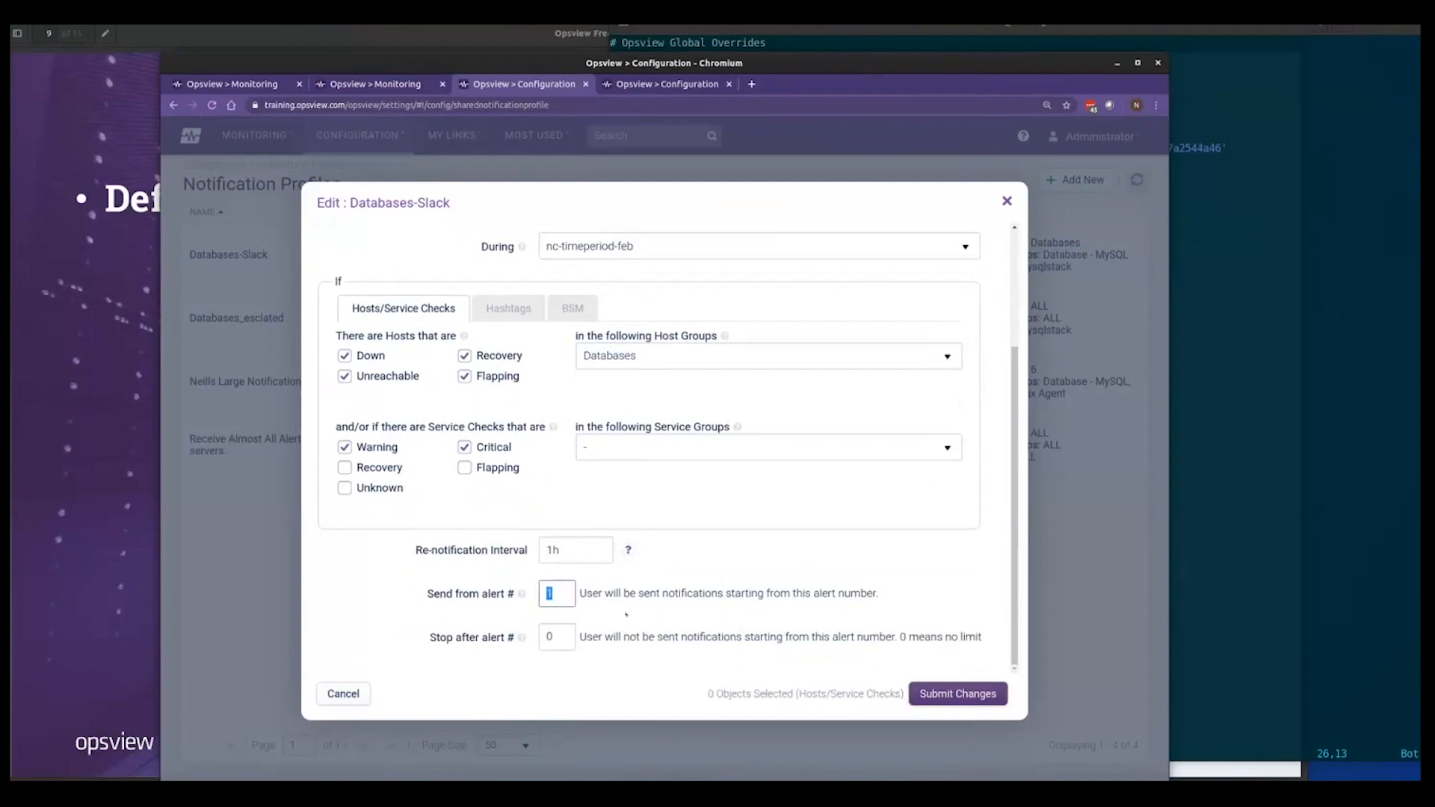
click(968, 695)
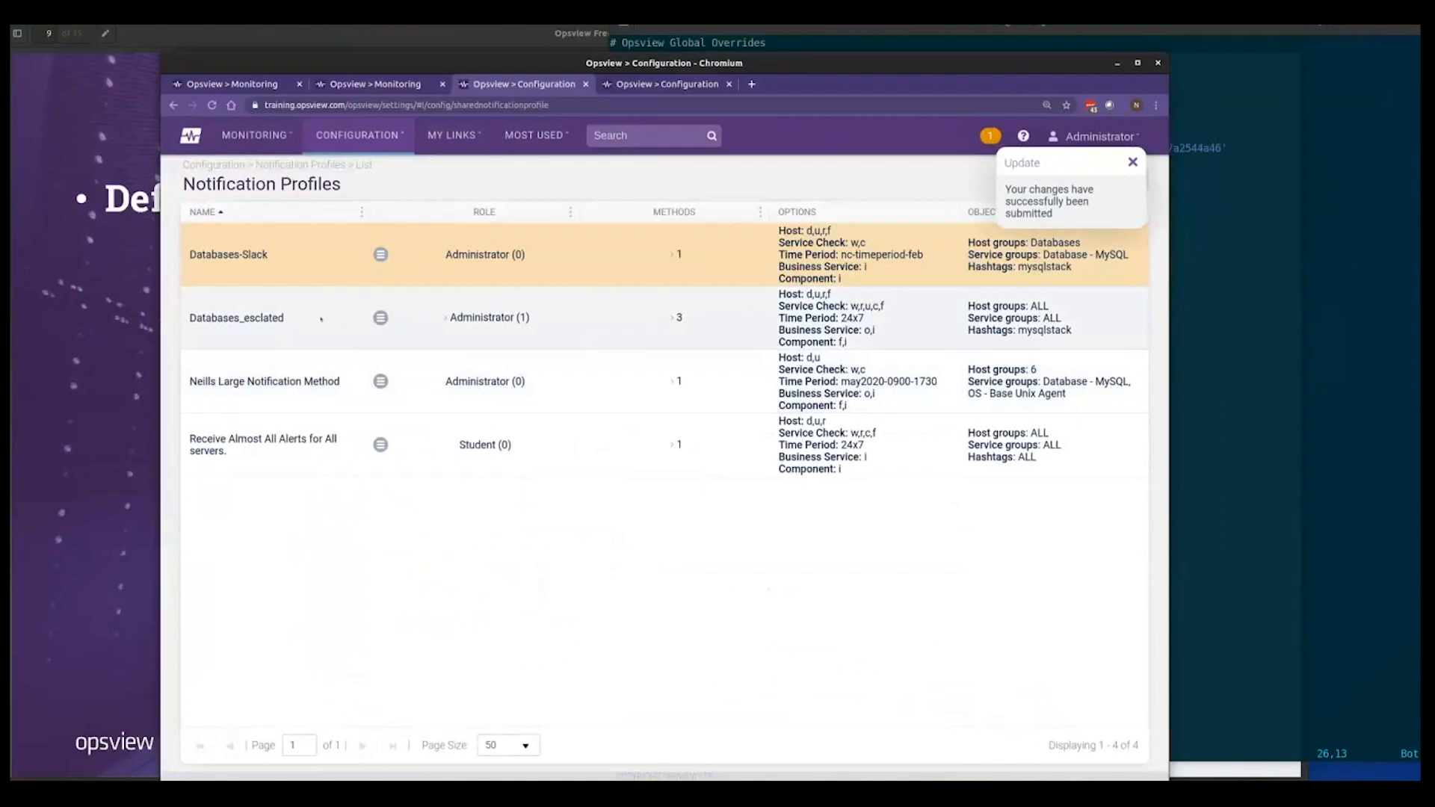
- Open the Databases_esclated notification profile and examine its re-notification interval and alert-number settings
click(380, 317)
click(407, 327)
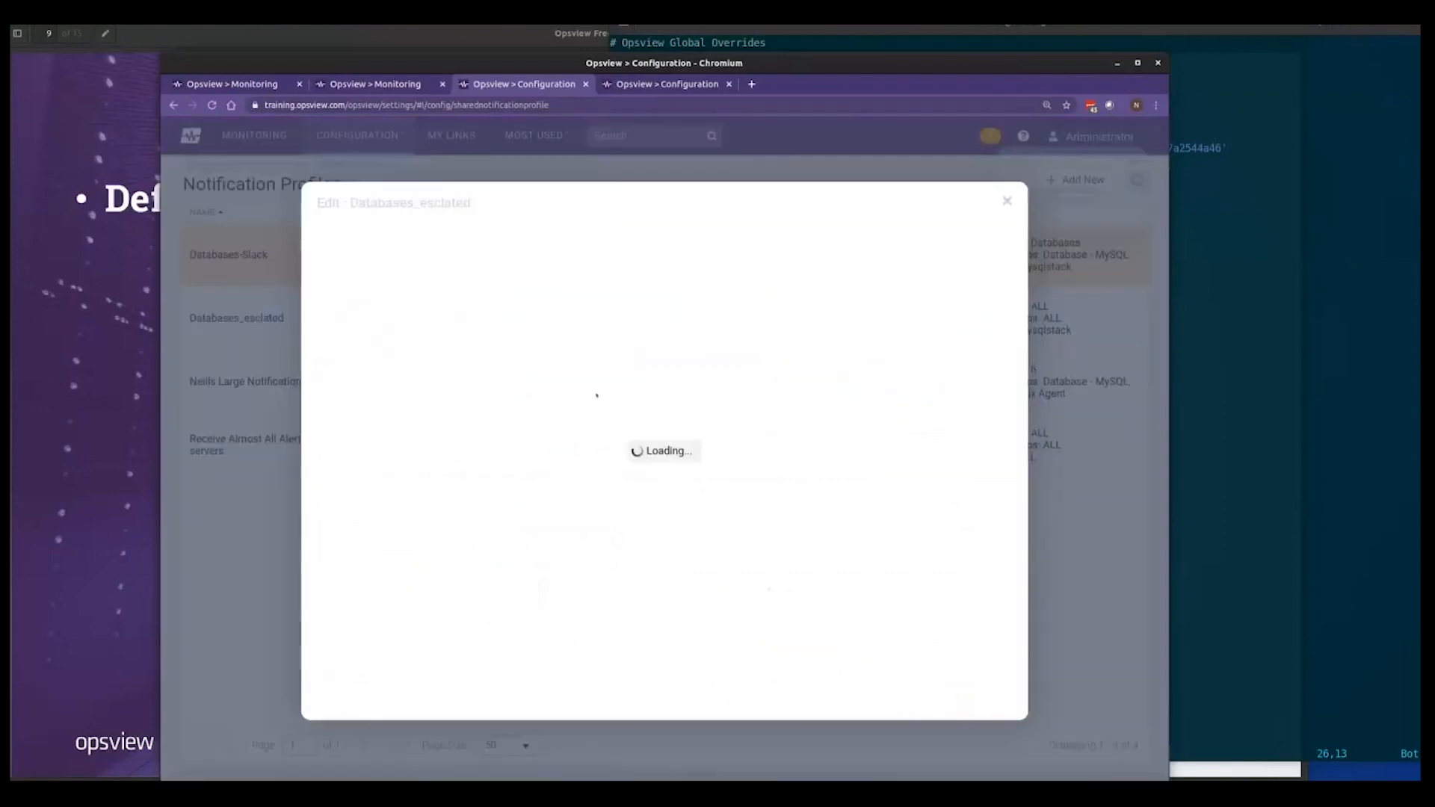
scroll(841, 527, down, 5)
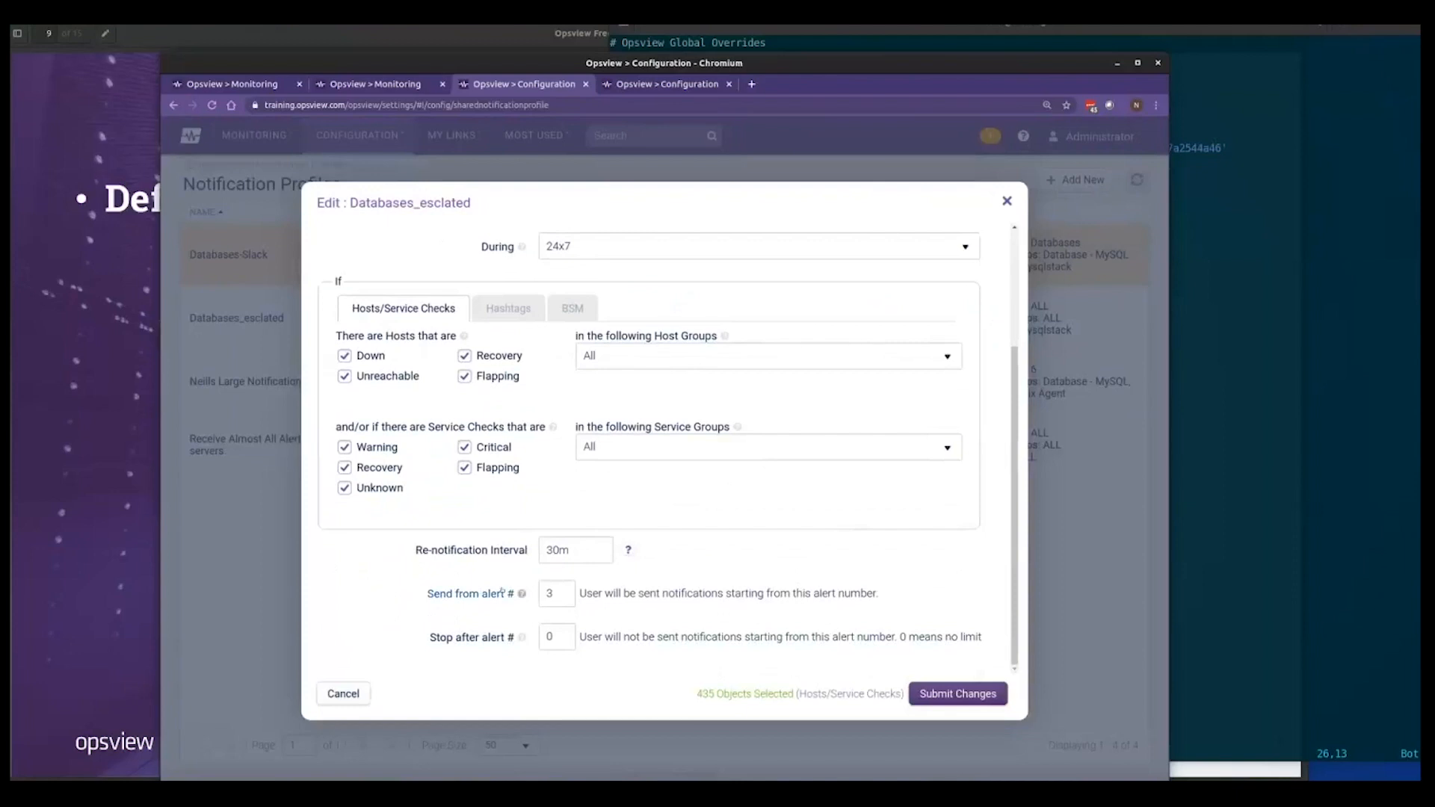
- Examine the Databases_esclated profile's starting alert number and available roles, and submit the profile with its settings as they are
double_click(550, 593)
scroll(882, 524, up, 3)
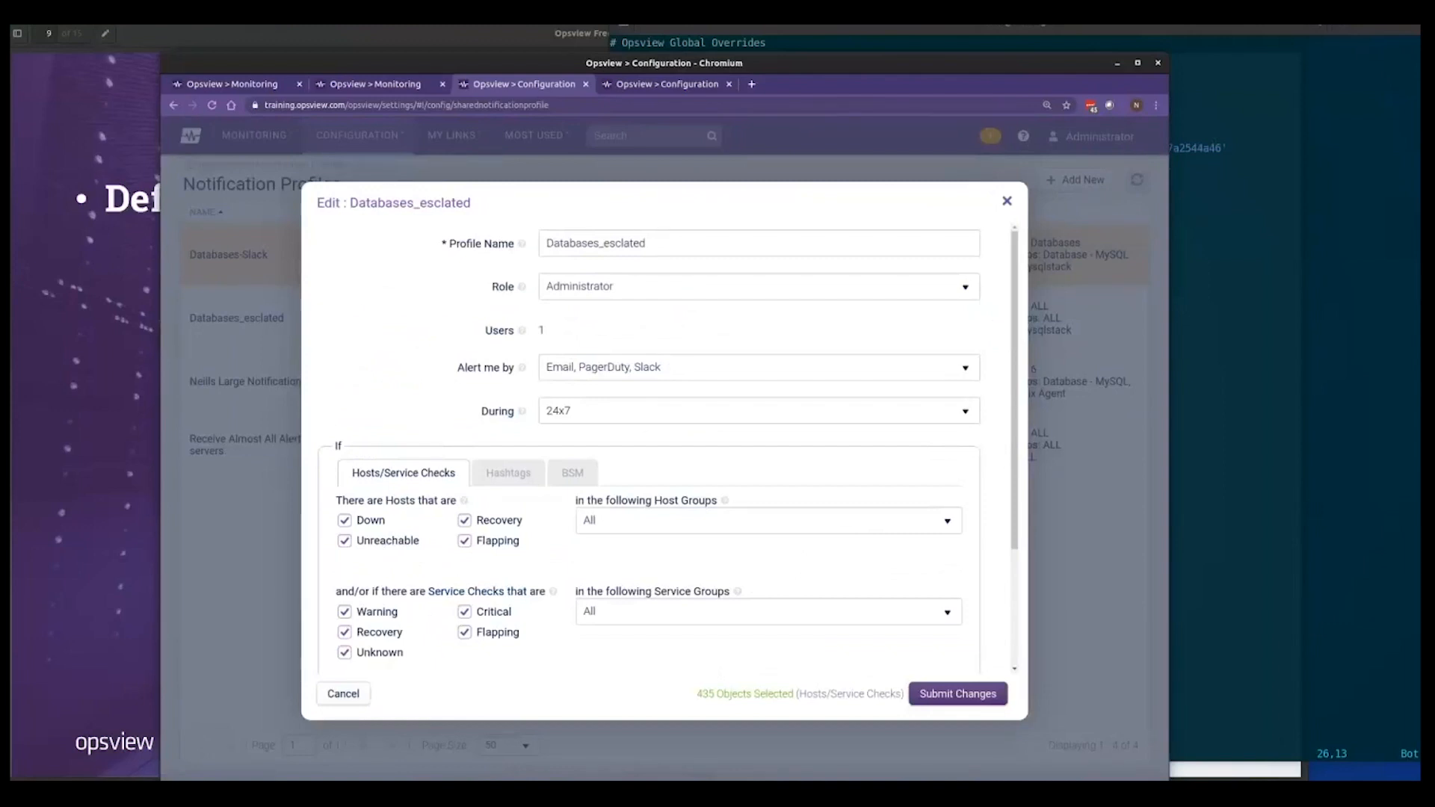
click(964, 286)
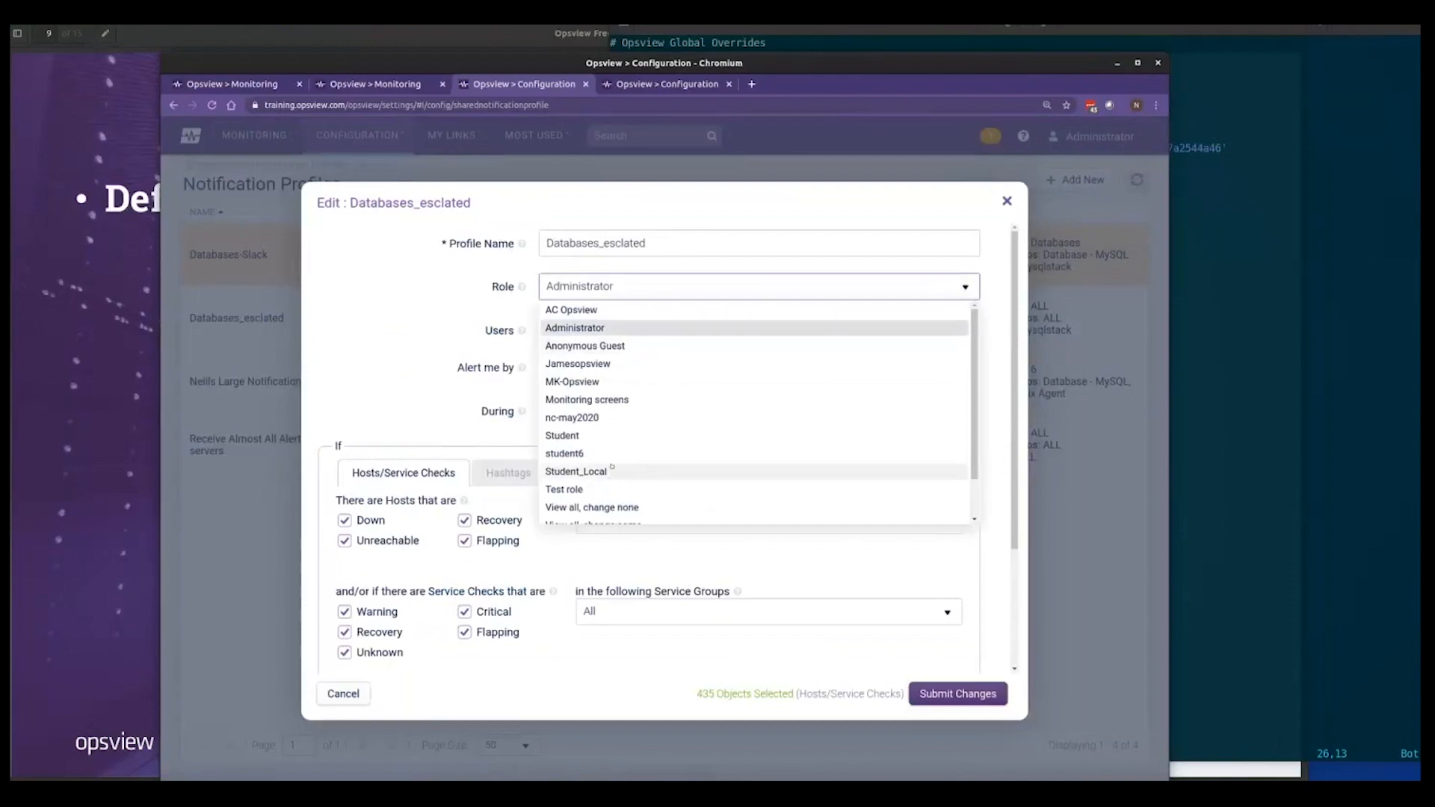
click(399, 299)
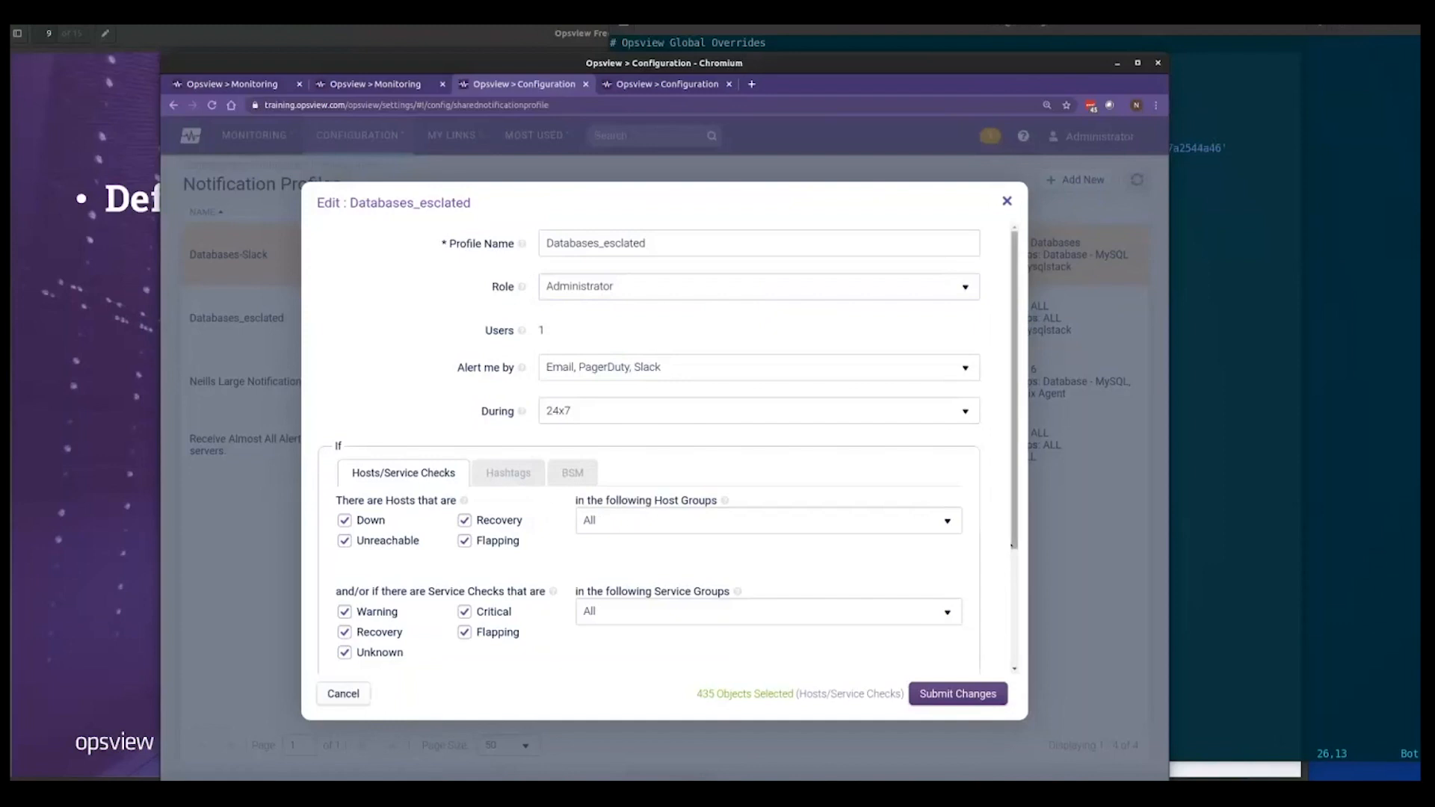
scroll(986, 579, down, 3)
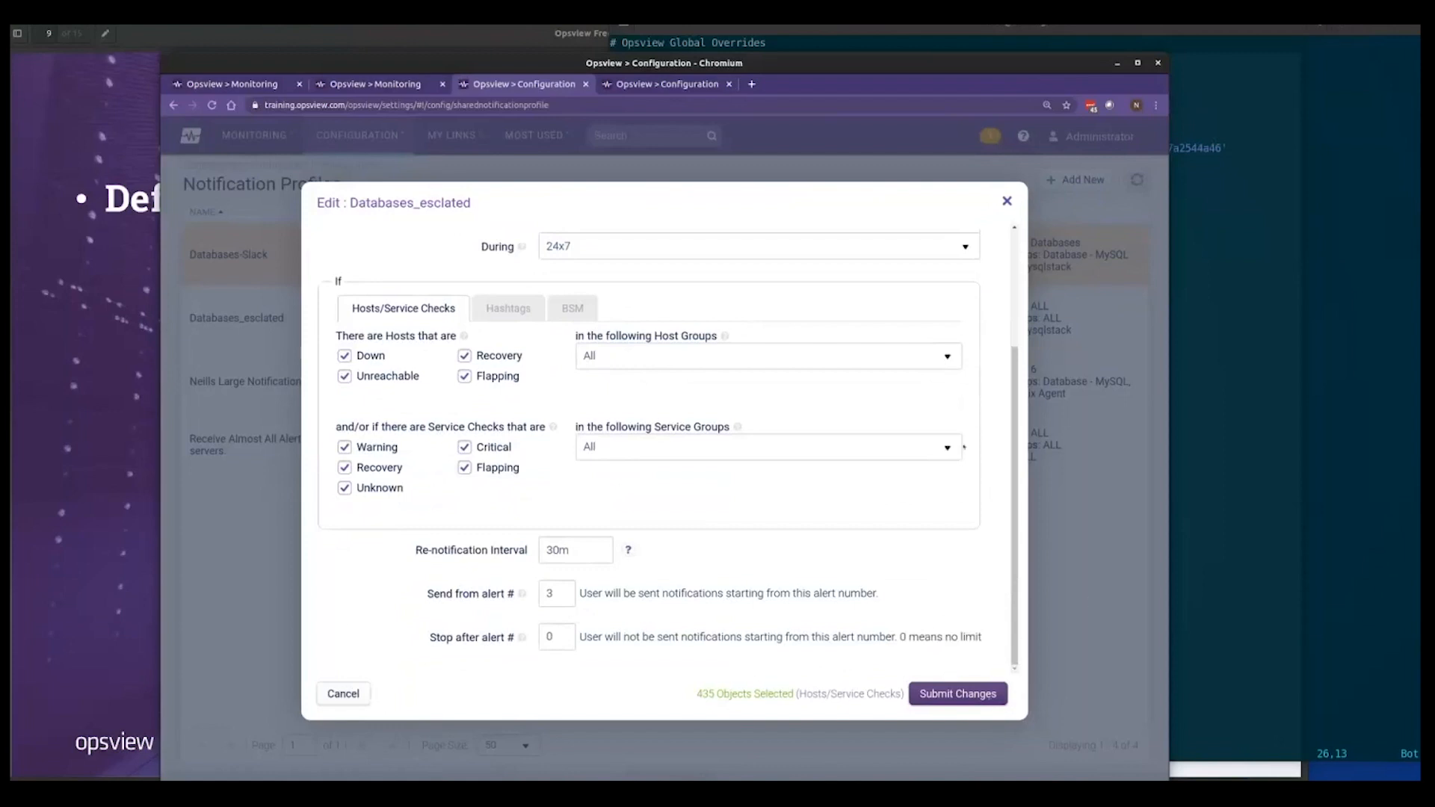
click(943, 692)
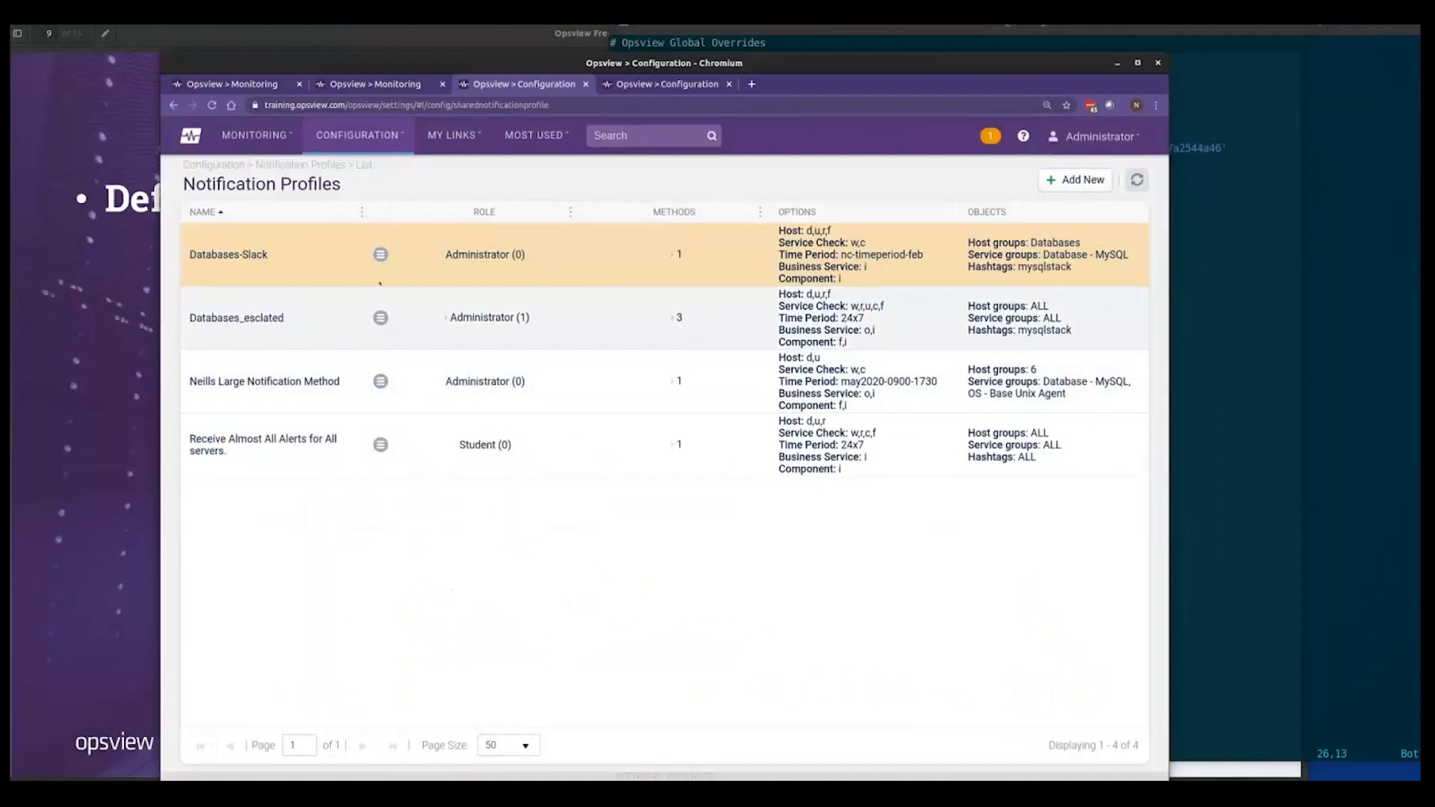
- Reopen the Databases_esclated notification profile, check its alert-number settings and cancel the edit
click(381, 318)
click(416, 326)
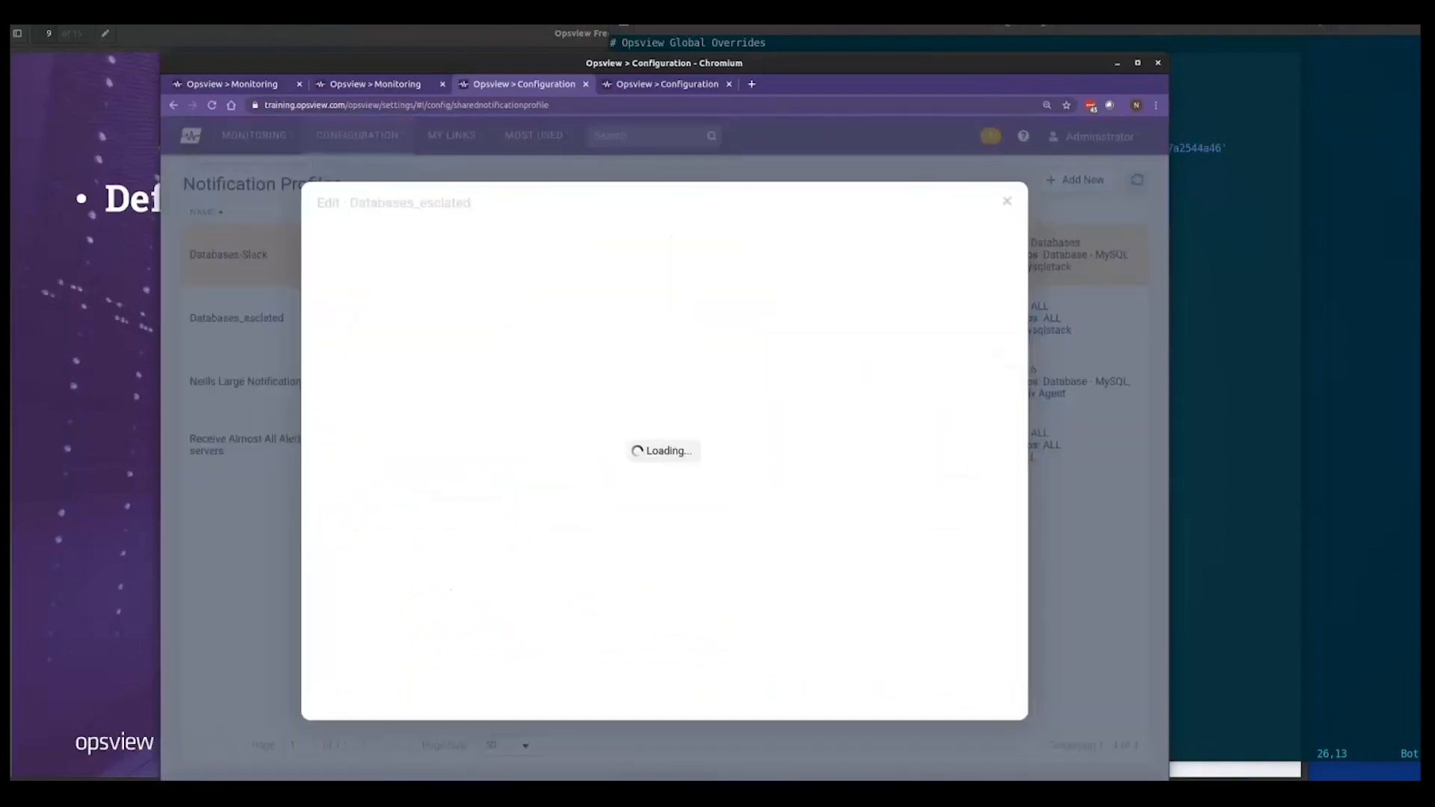
scroll(947, 611, down, 3)
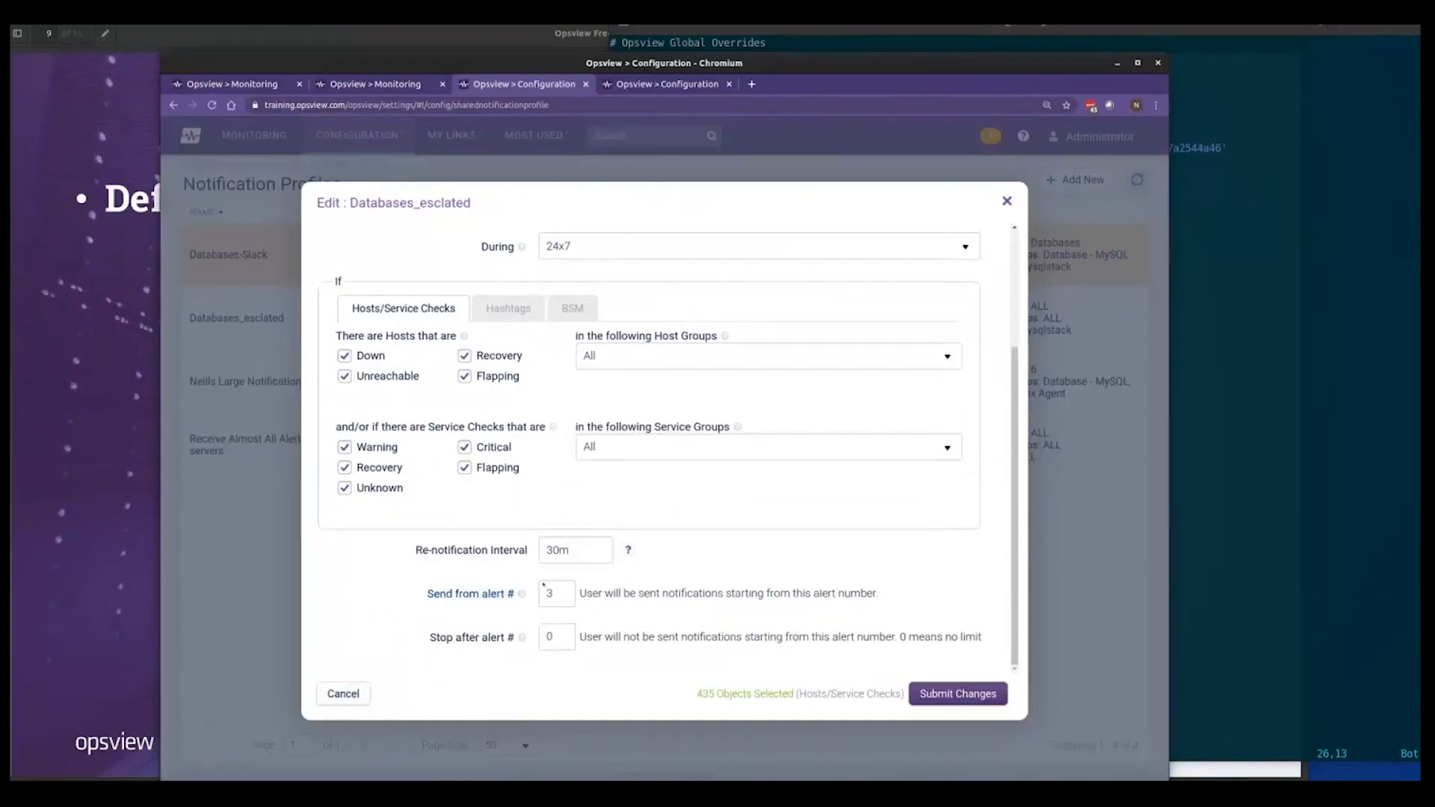
click(337, 694)
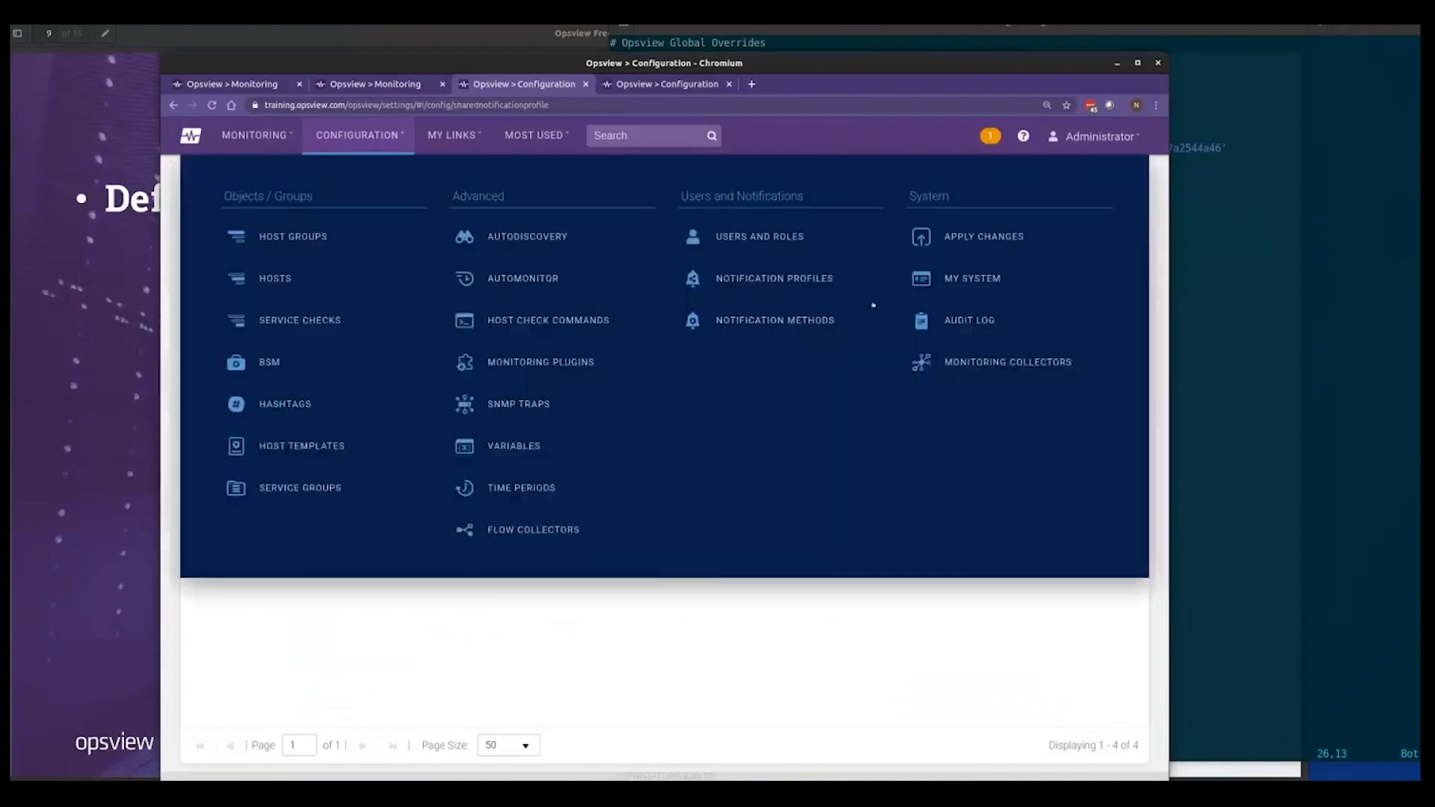
- Open the ODW settings of My System and read the explanation of the ODW import option
click(358, 135)
click(1017, 287)
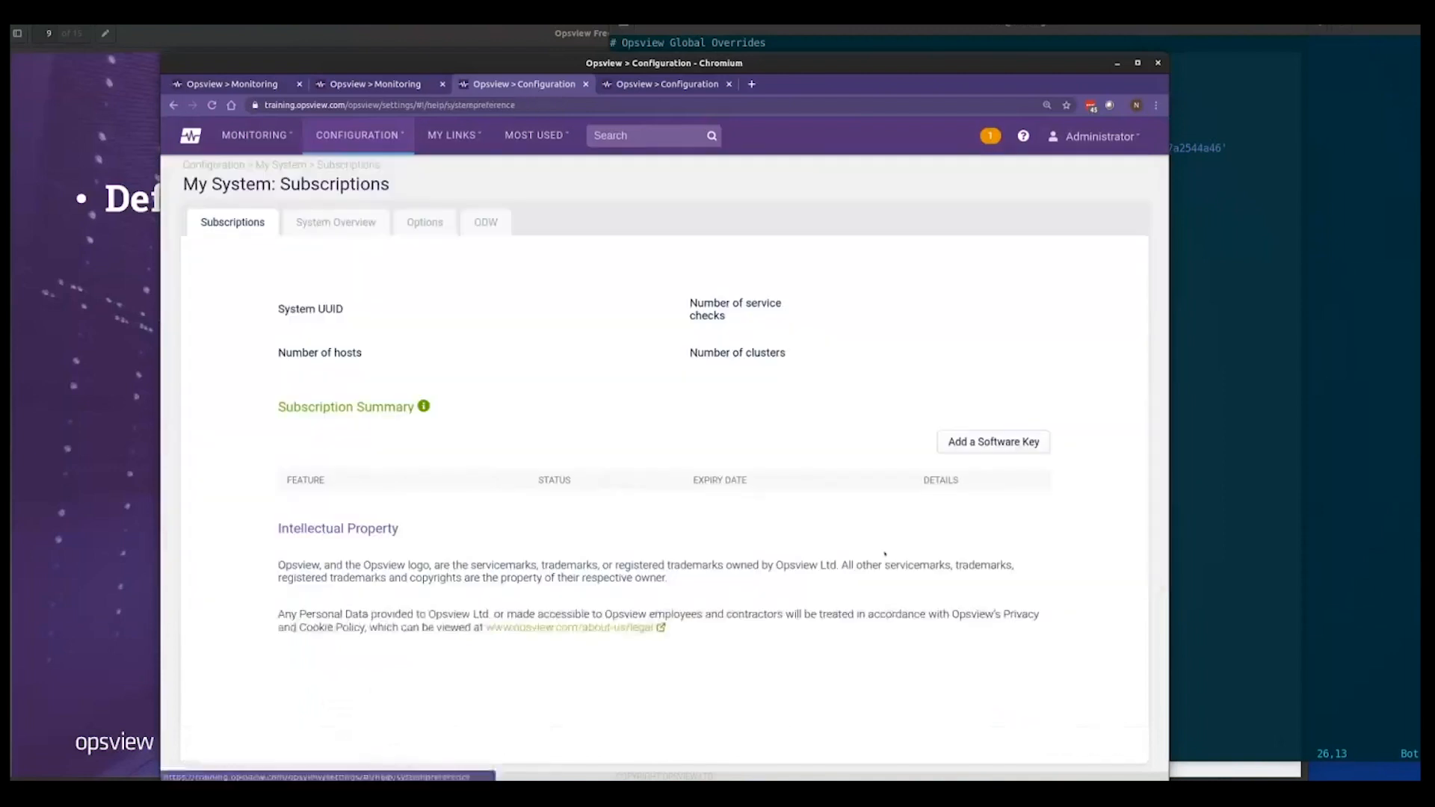
click(484, 222)
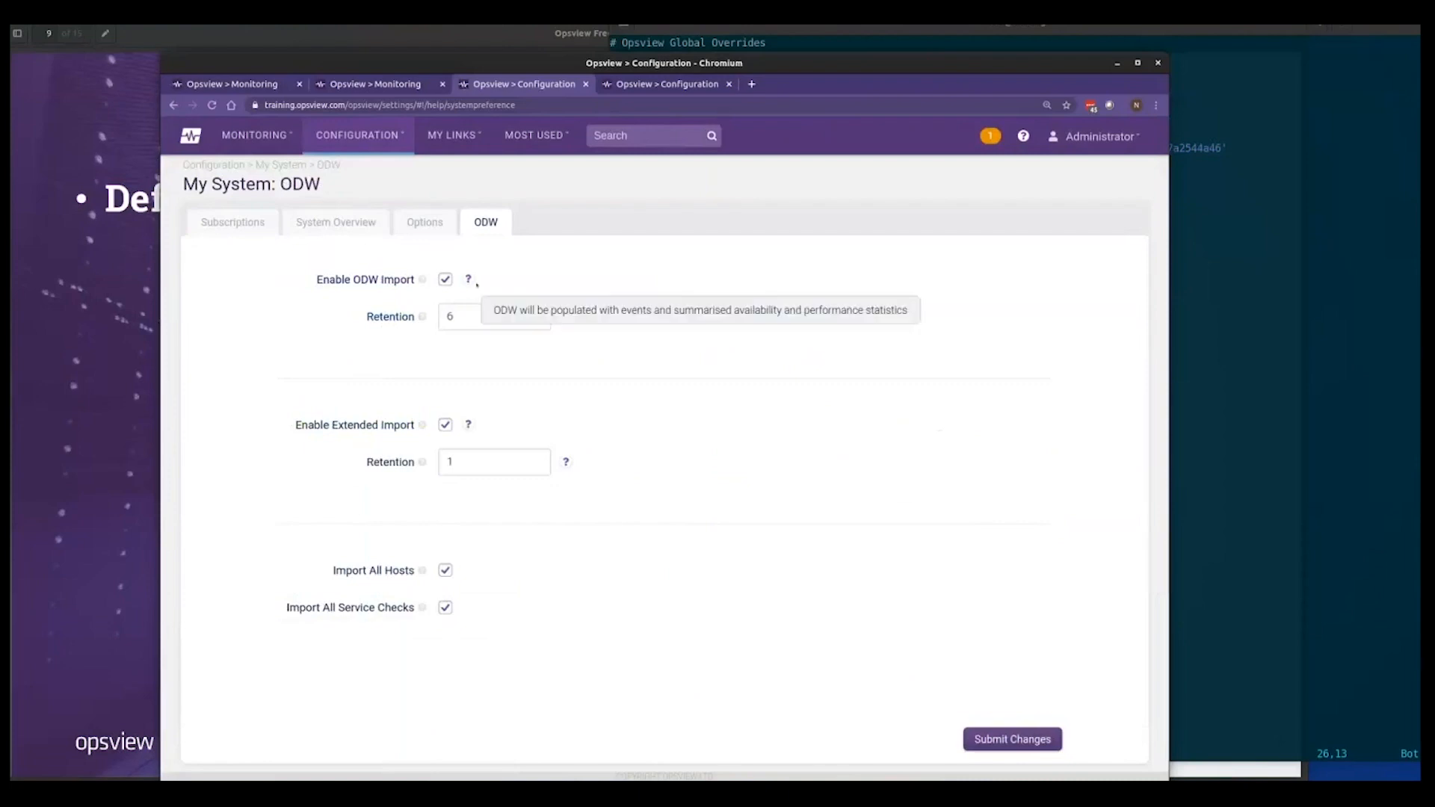
mouse_move(470, 280)
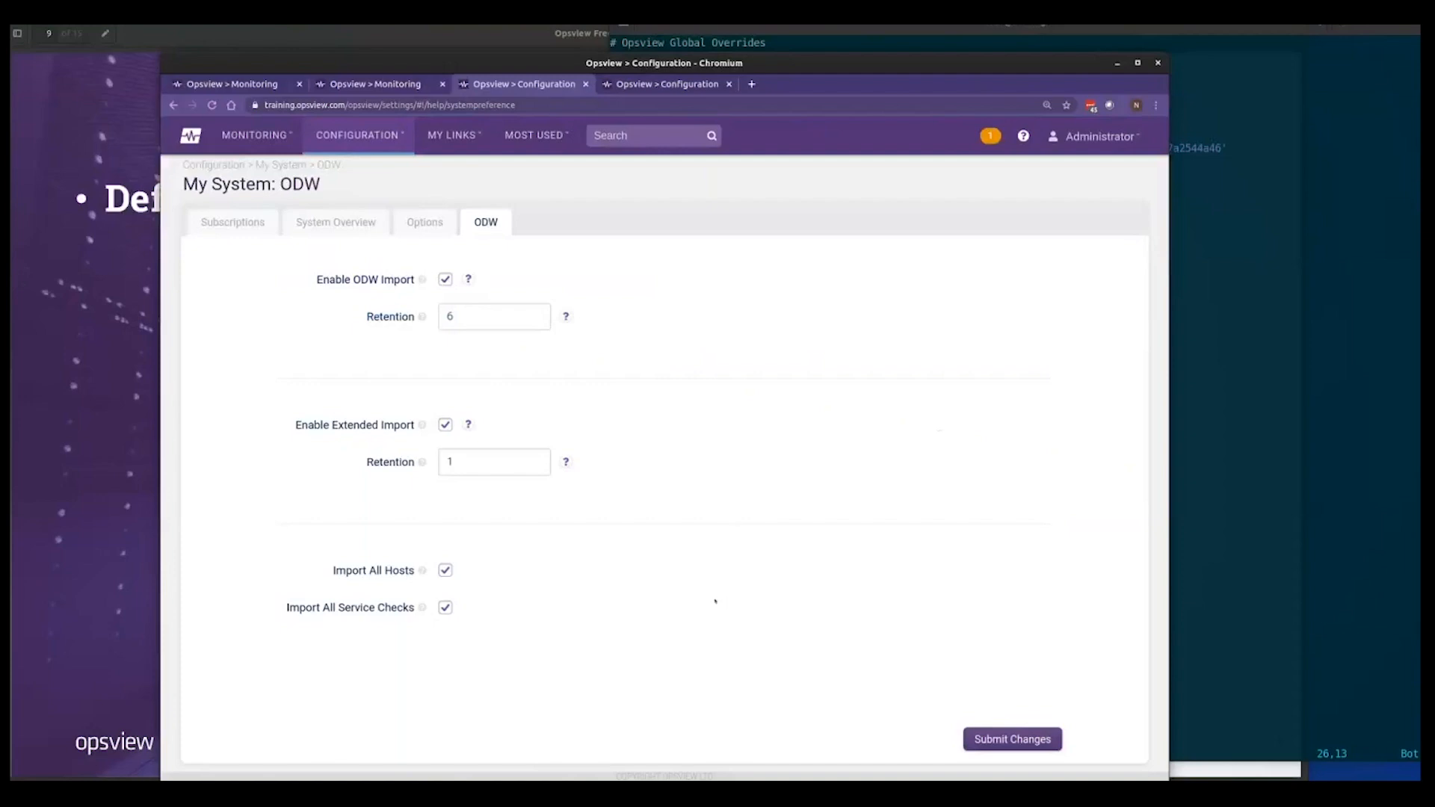
- Examine the retention values for the ODW import and the extended import
double_click(449, 317)
click(815, 588)
double_click(480, 462)
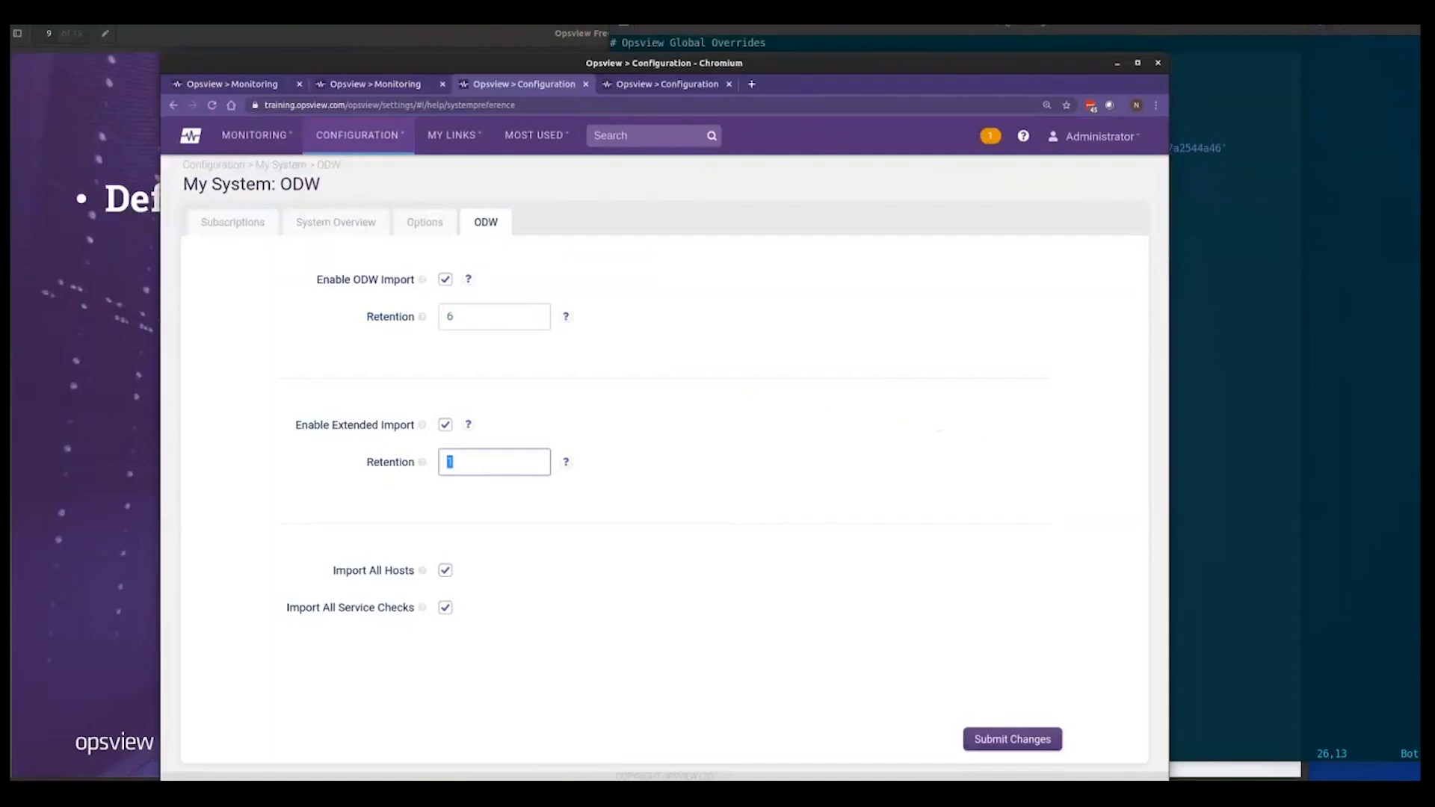
click(543, 509)
double_click(451, 461)
click(329, 148)
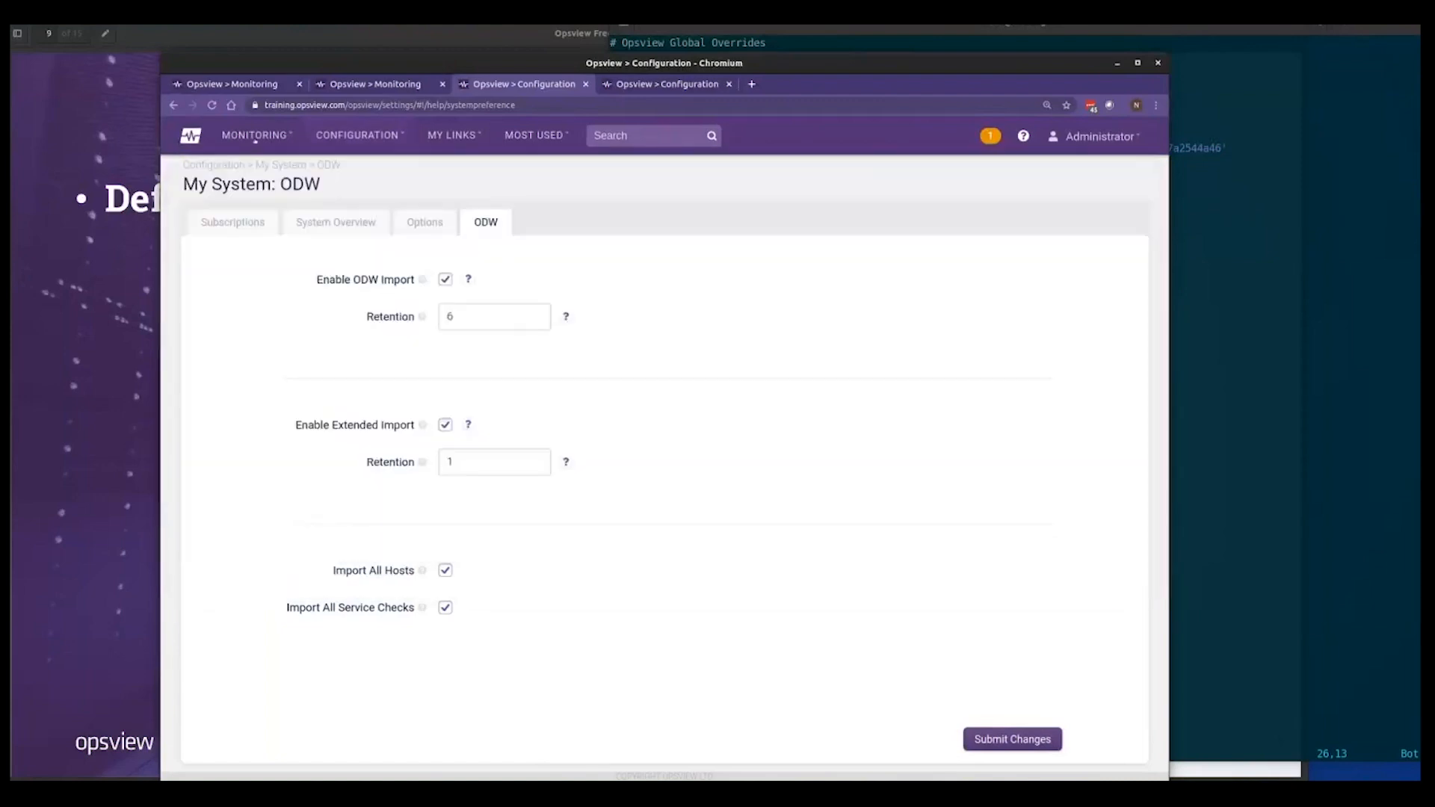
- View the last week's graph of the MySQL Aborted connects check on MySQLServer1 from the Navigator, and close it
click(255, 135)
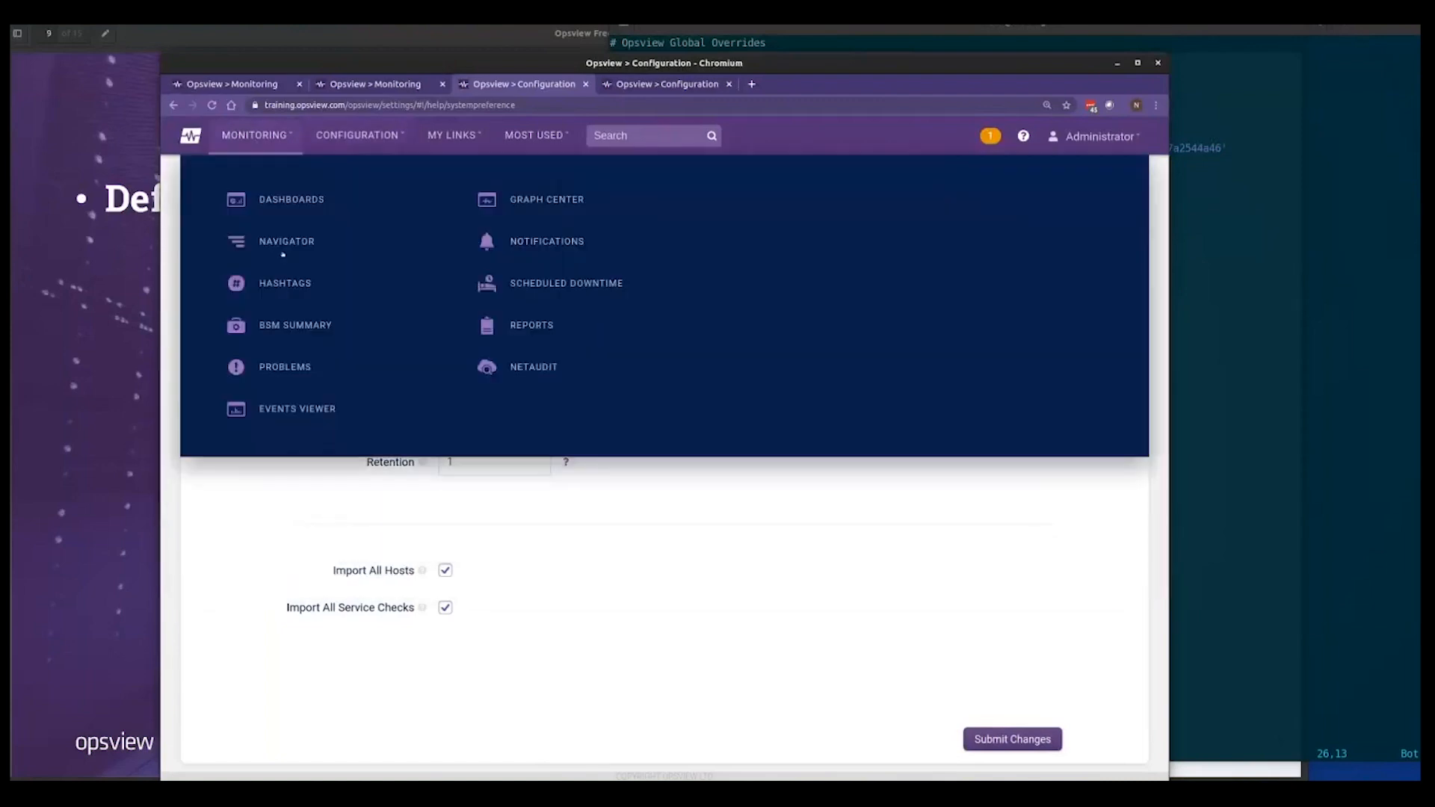
click(262, 234)
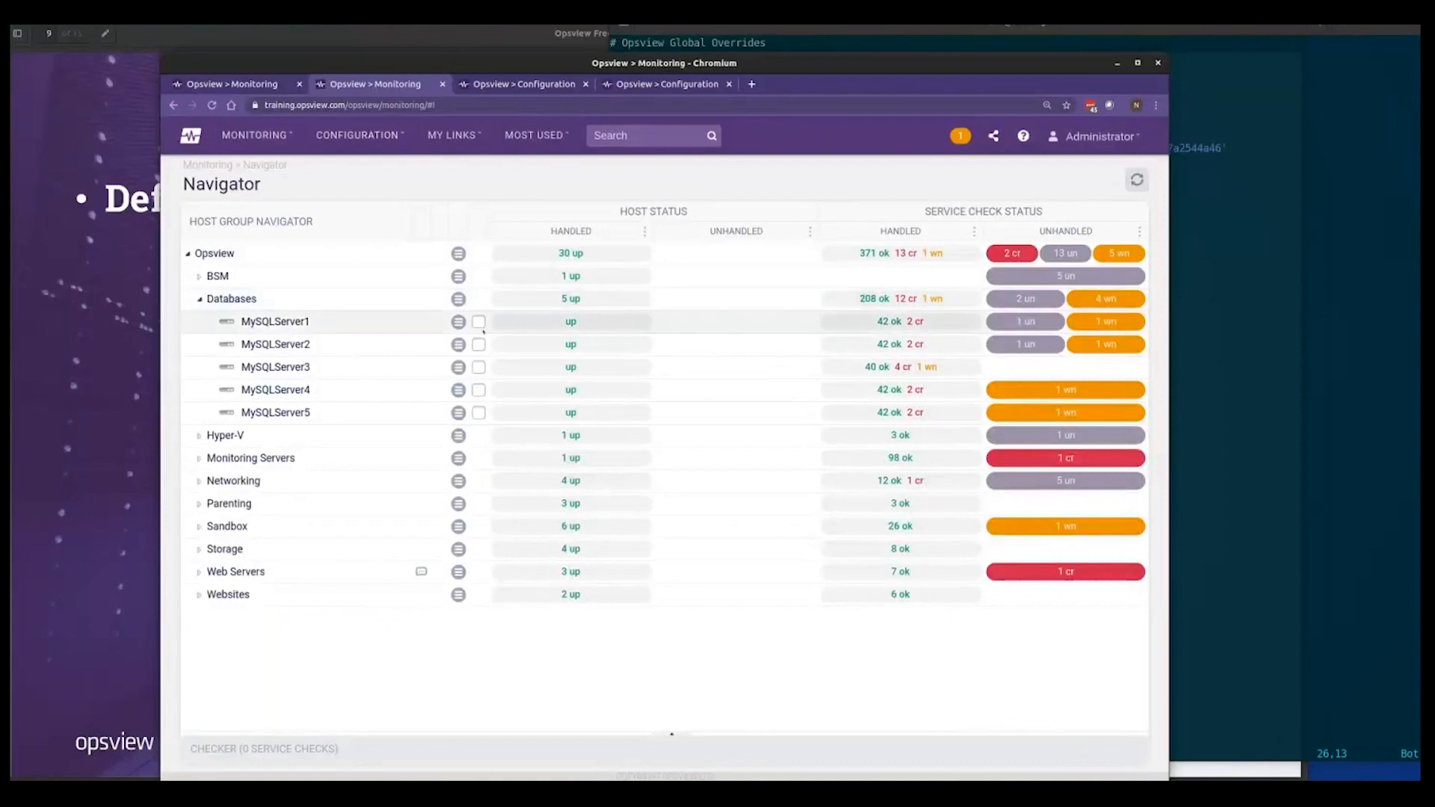
click(479, 323)
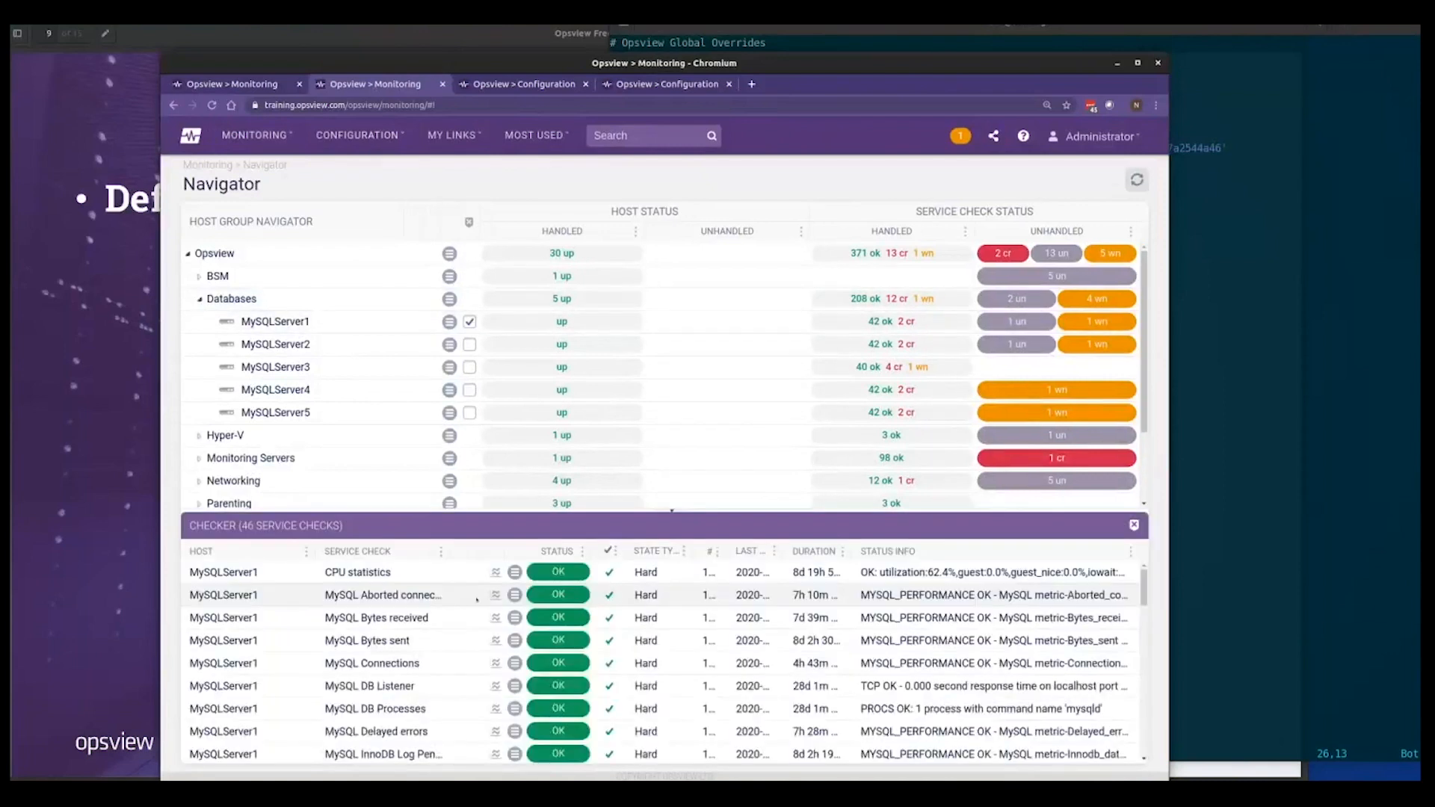
click(495, 594)
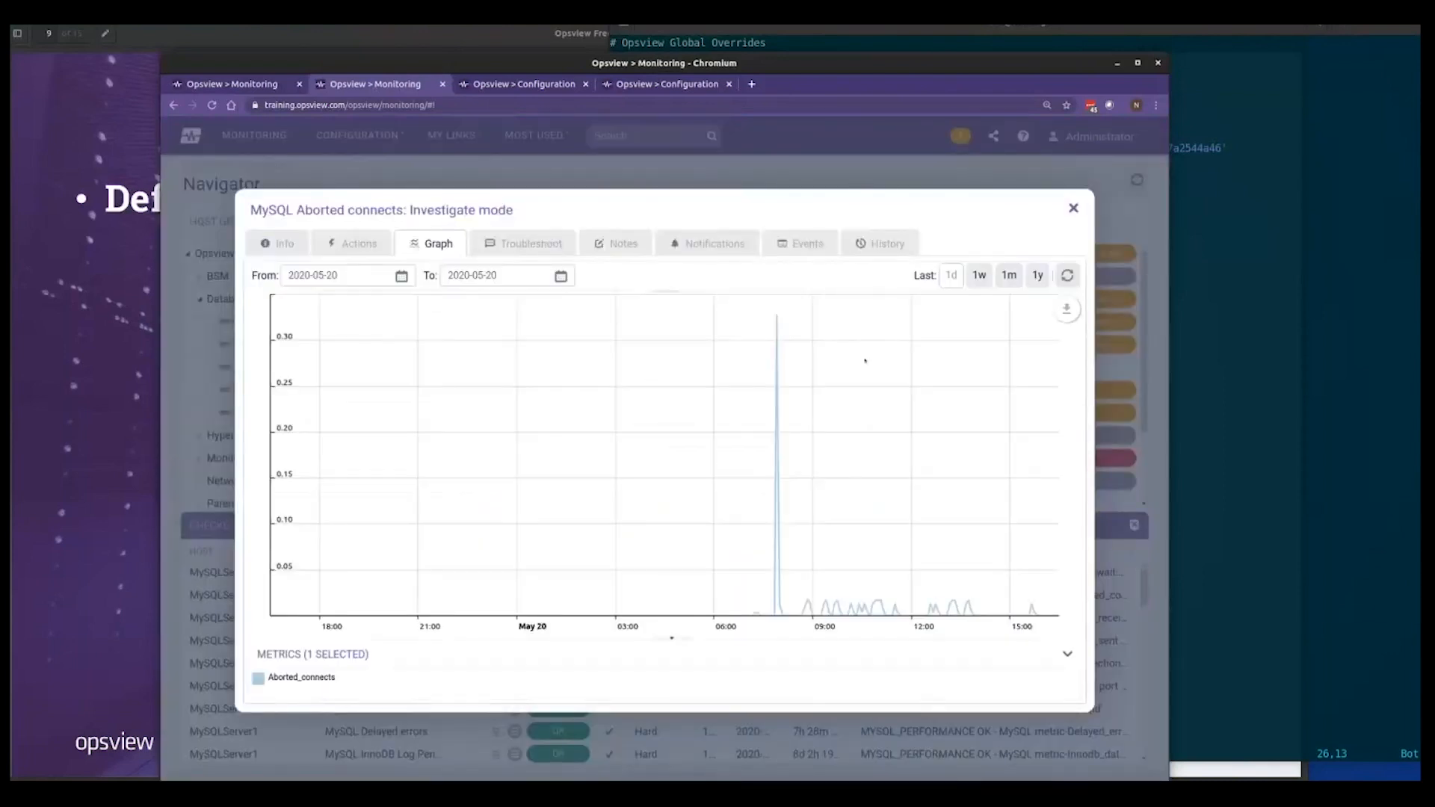
click(979, 275)
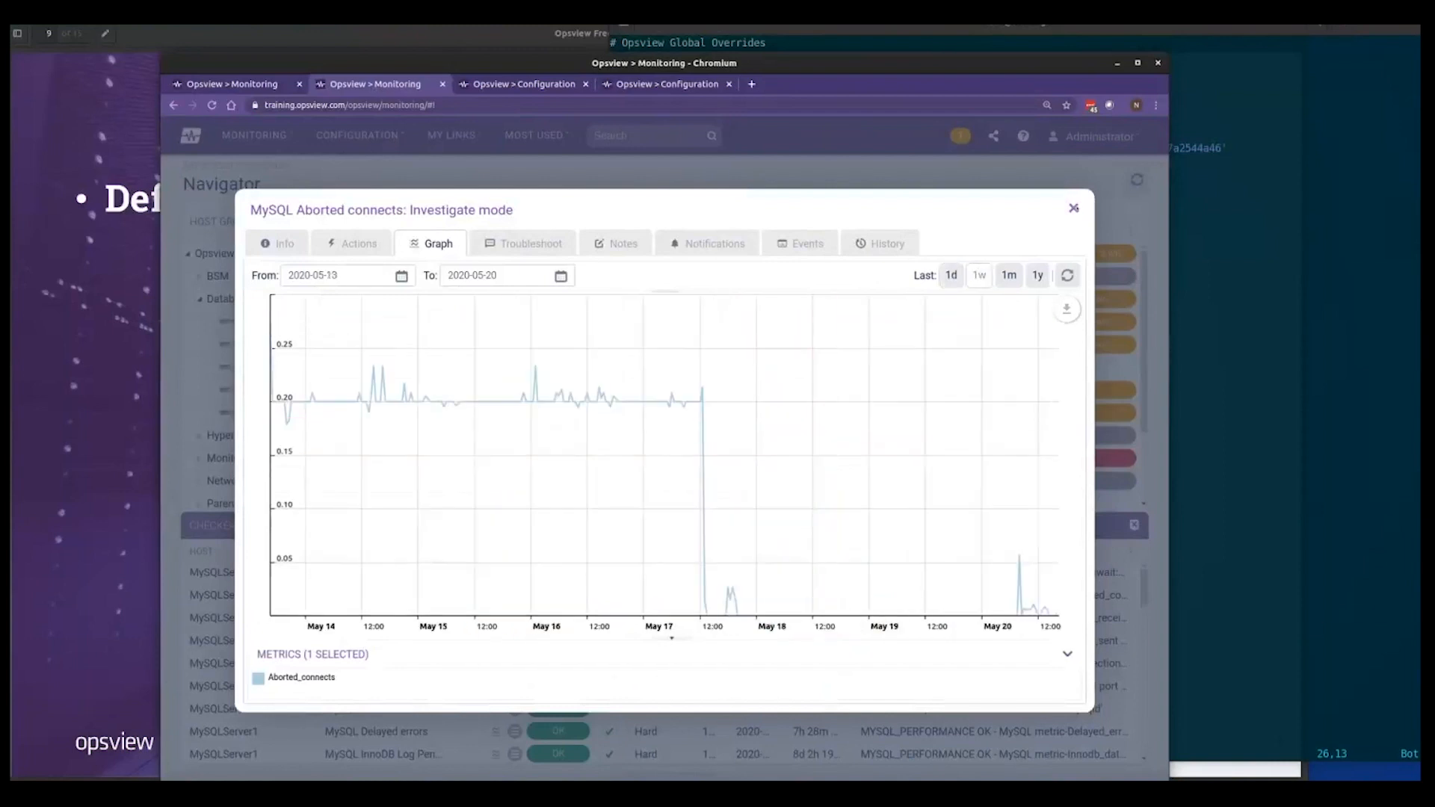
click(1074, 209)
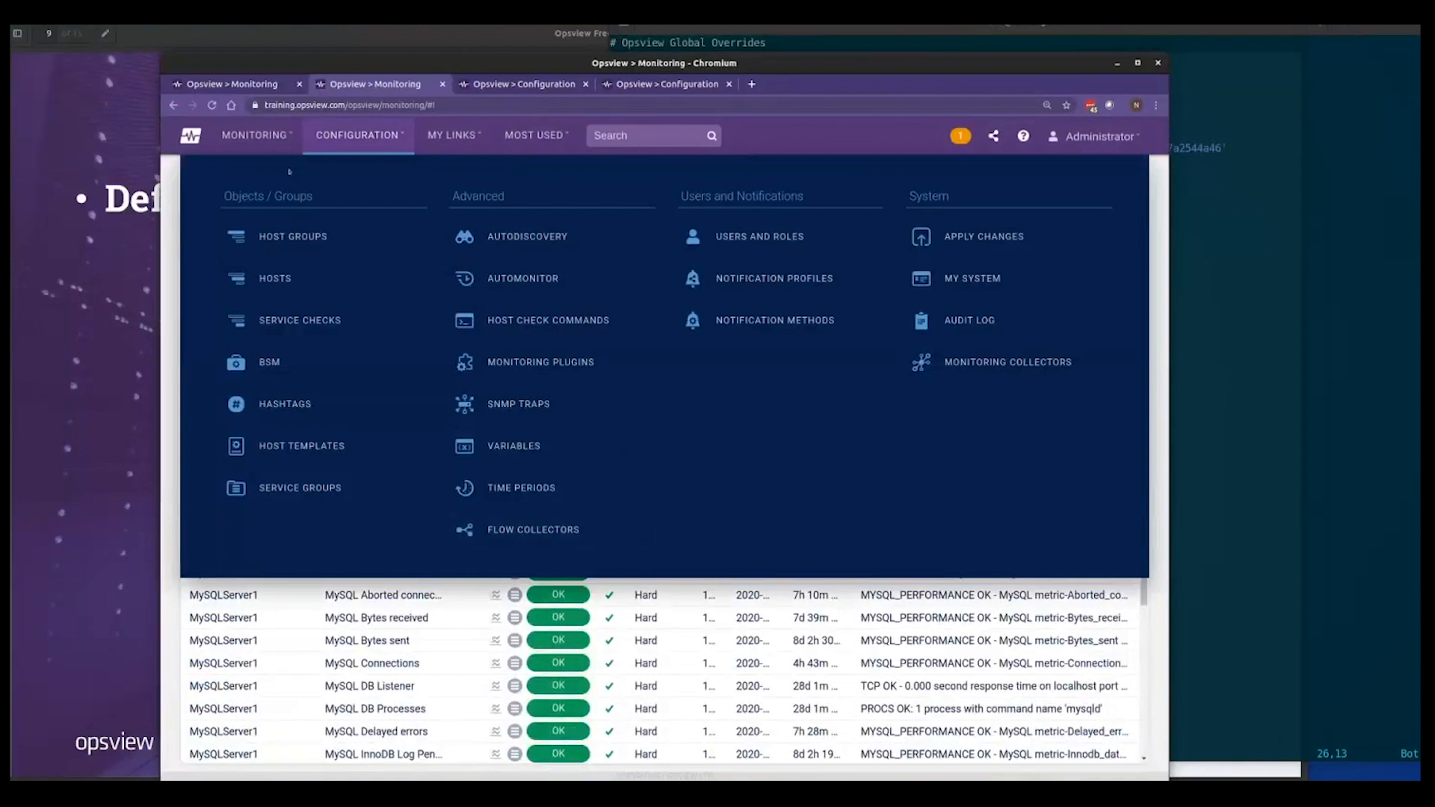
- Open the reports library in a separate browser tab and start the Daily Performance Report
mouse_move(258, 136)
click(532, 325)
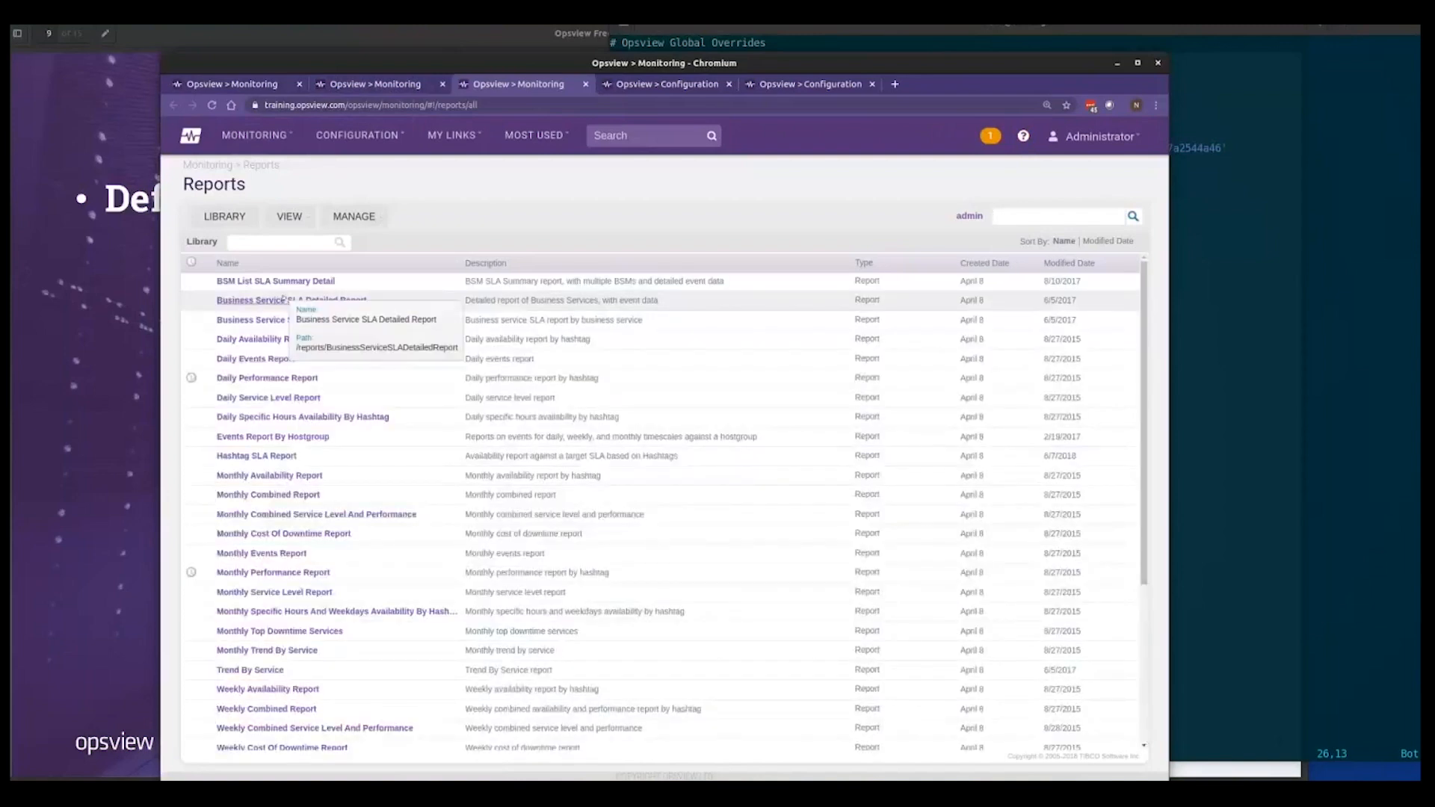
click(262, 383)
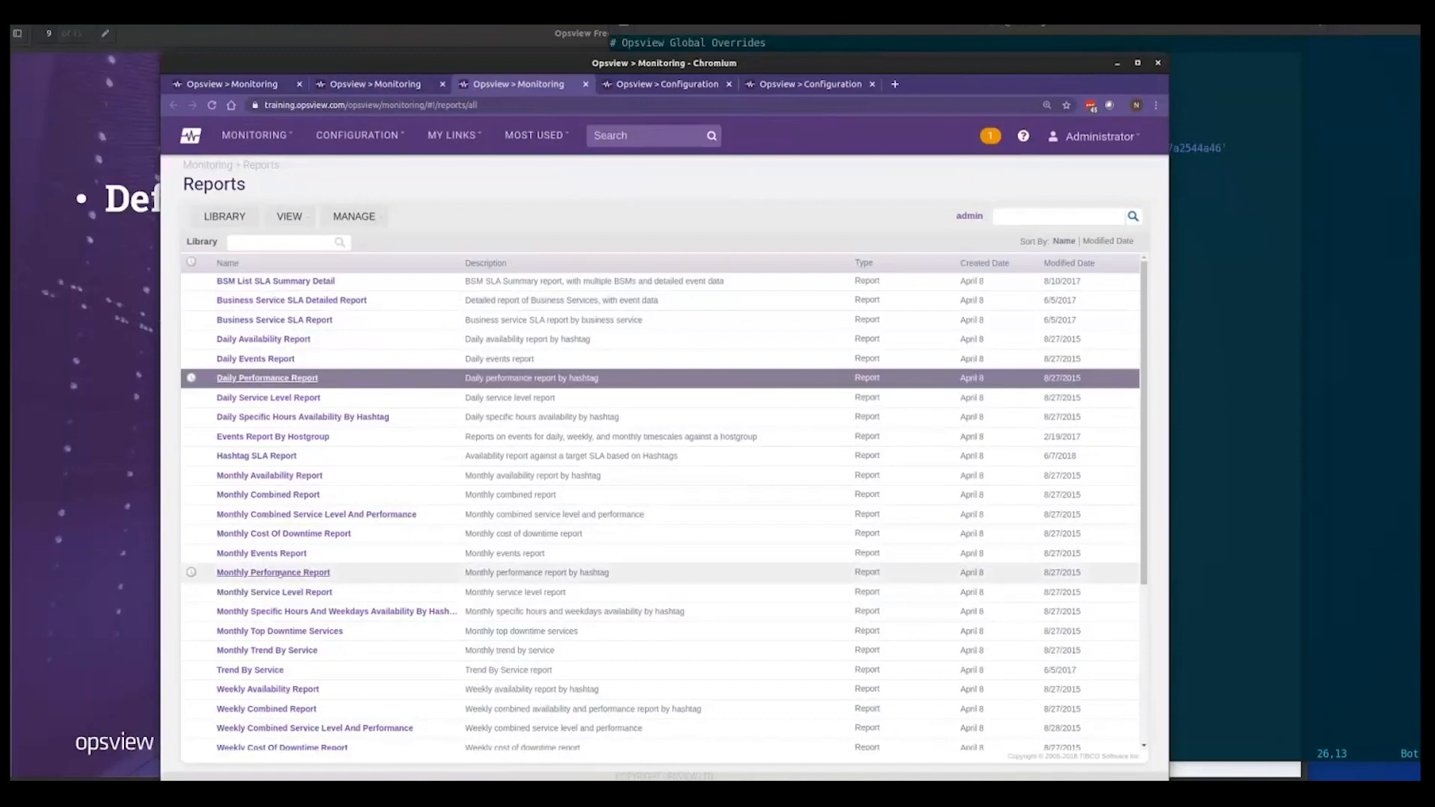
click(258, 379)
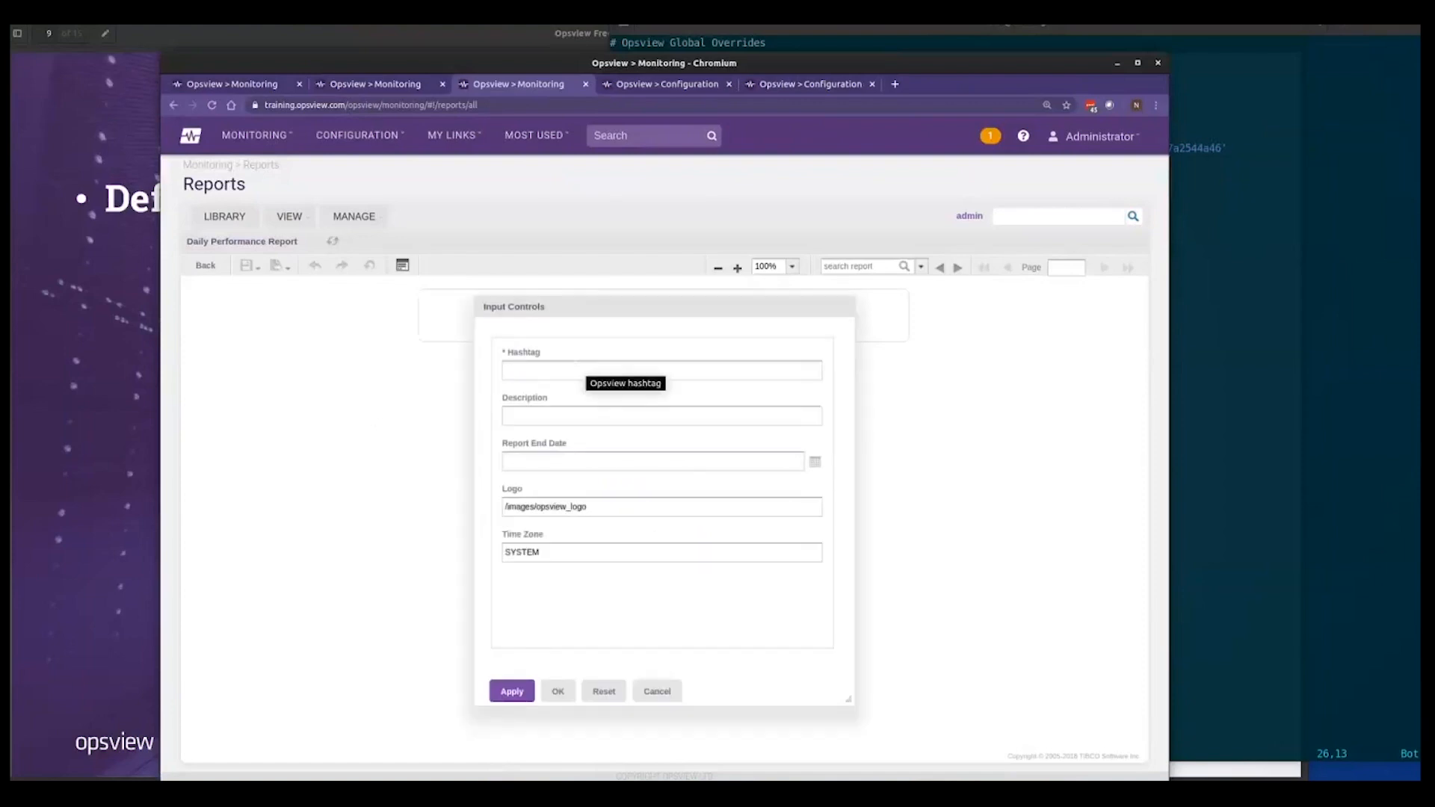
- Generate the Daily Performance Report for the hashtag Webservers with report end date 2020-05-19, and close its input controls
text(Webservers)
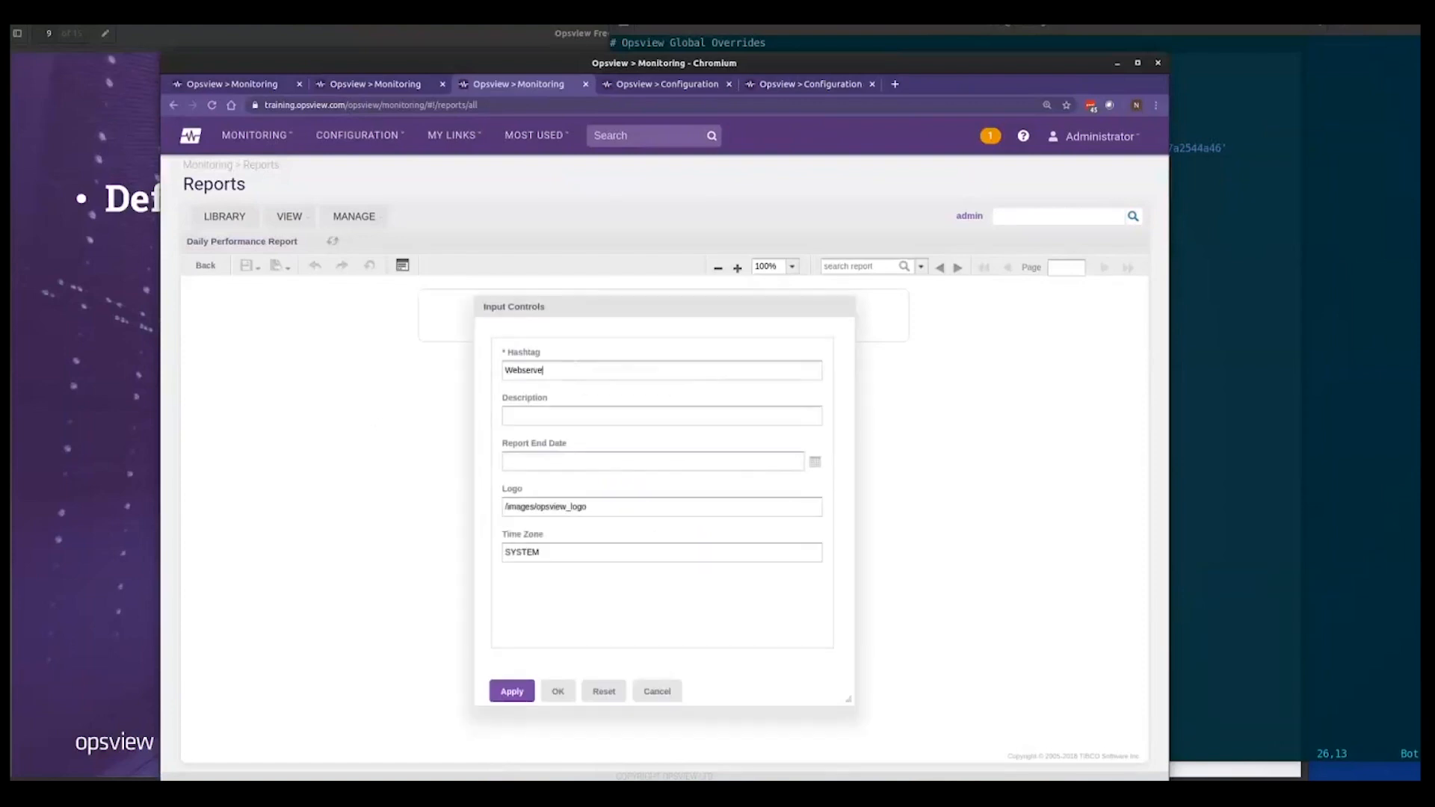
drag(842, 447, 830, 461)
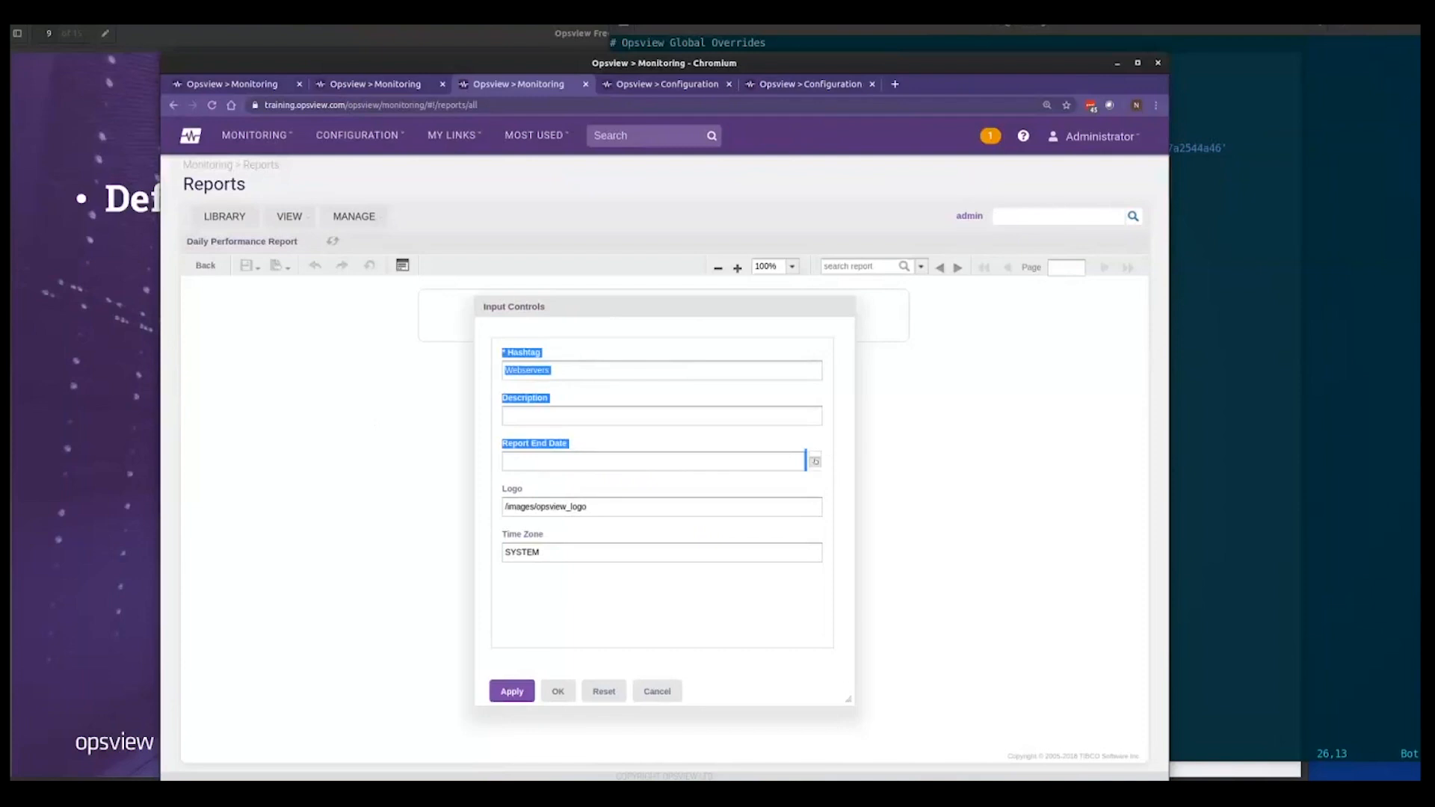
click(815, 461)
click(836, 553)
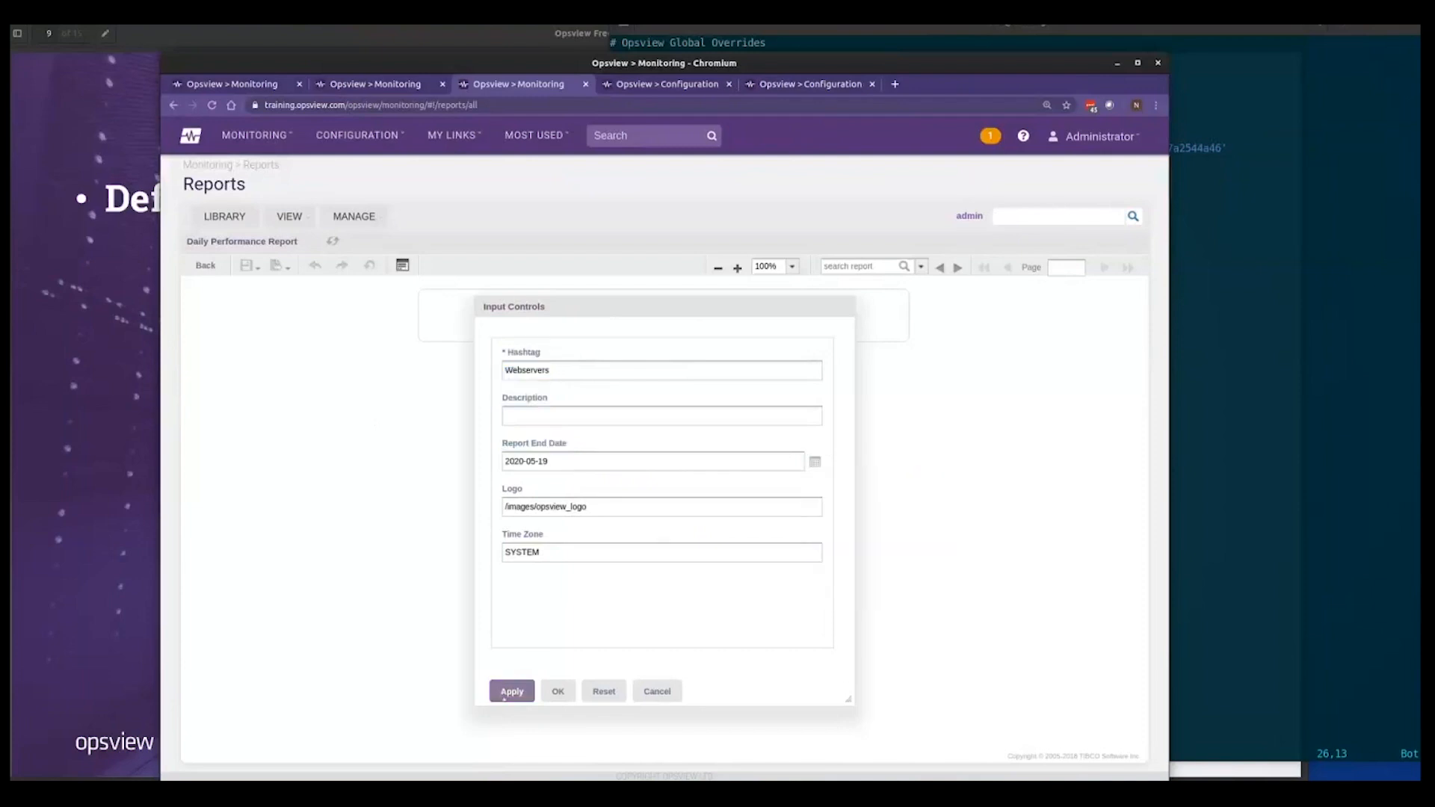
click(511, 691)
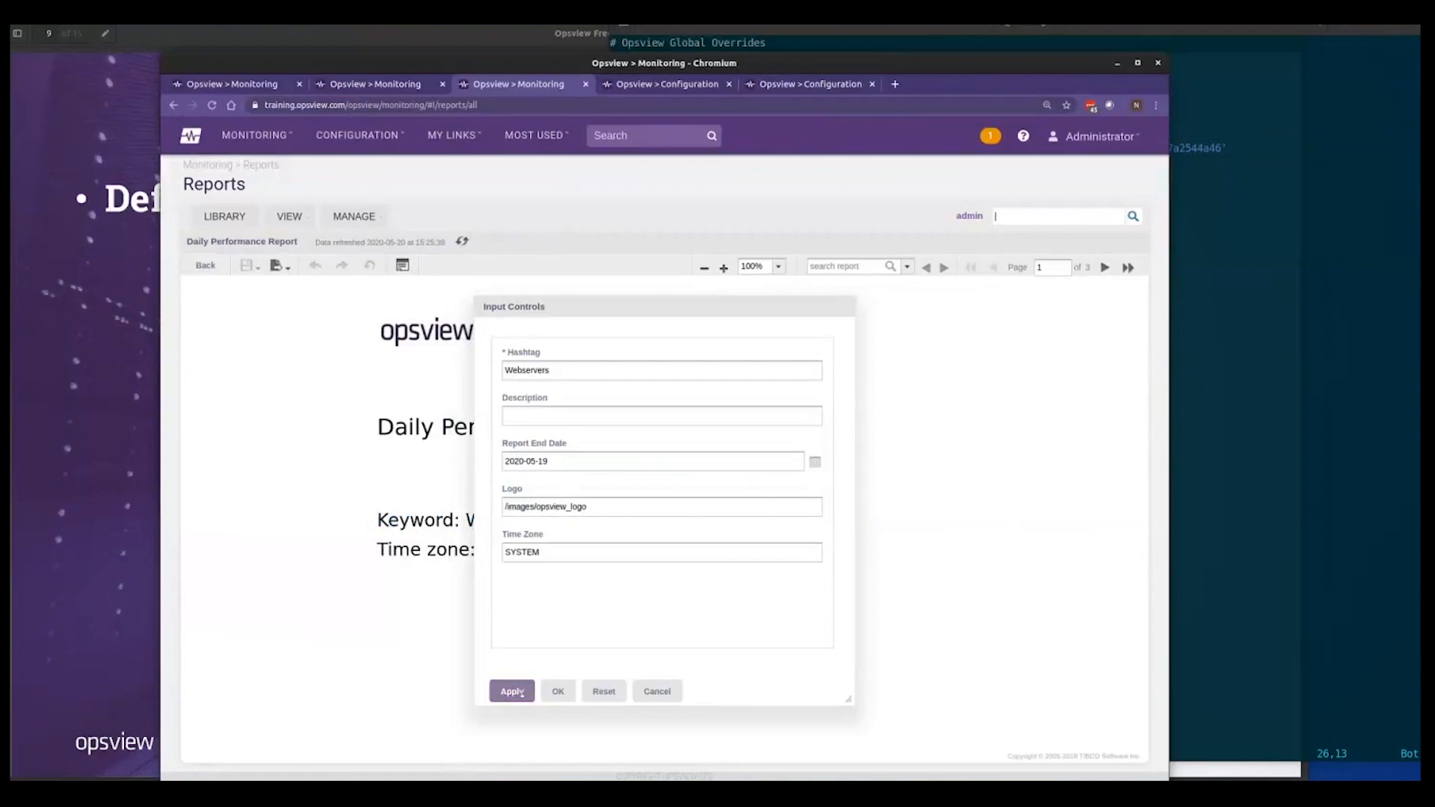
click(559, 691)
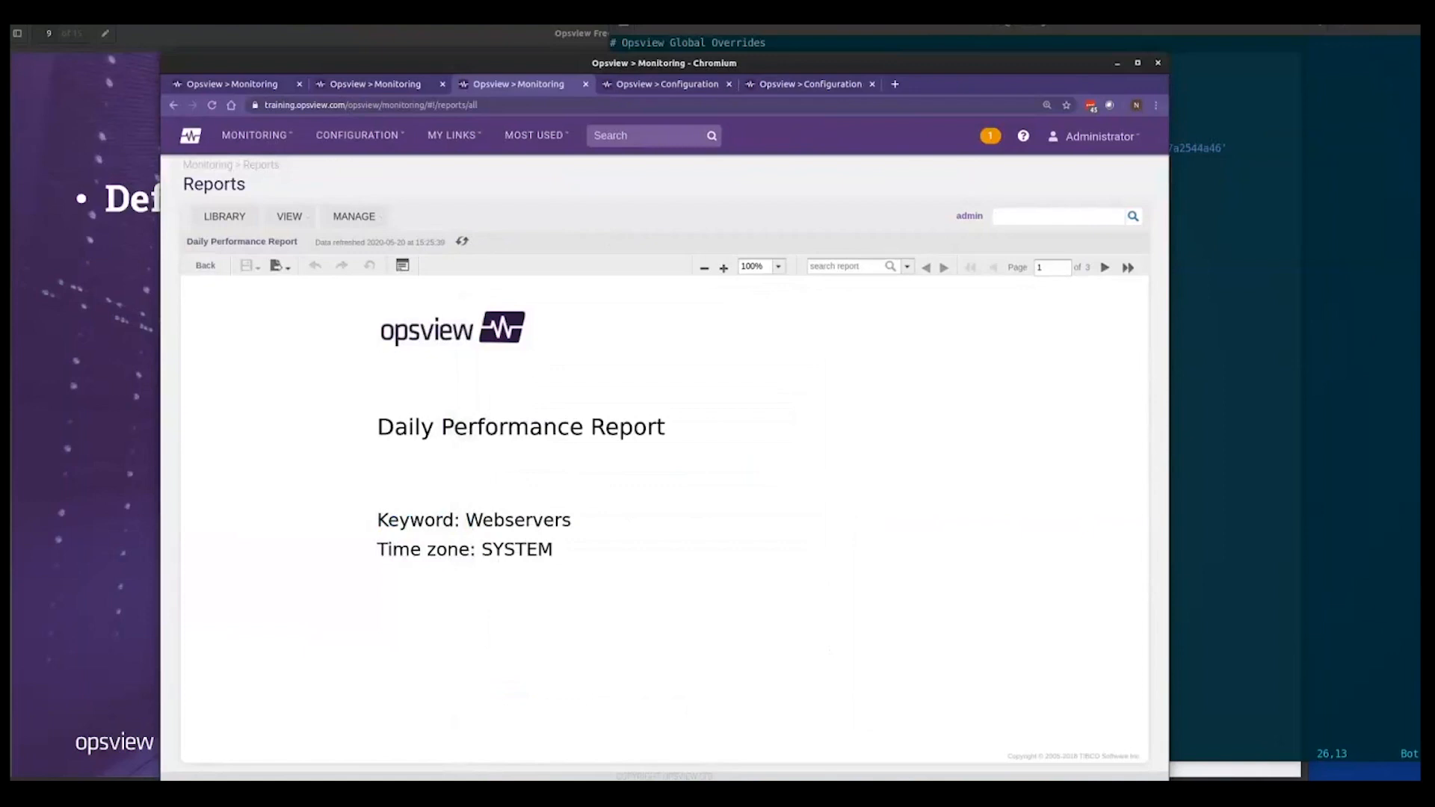
- Return to the browser tab showing the My System ODW settings
click(368, 85)
click(694, 85)
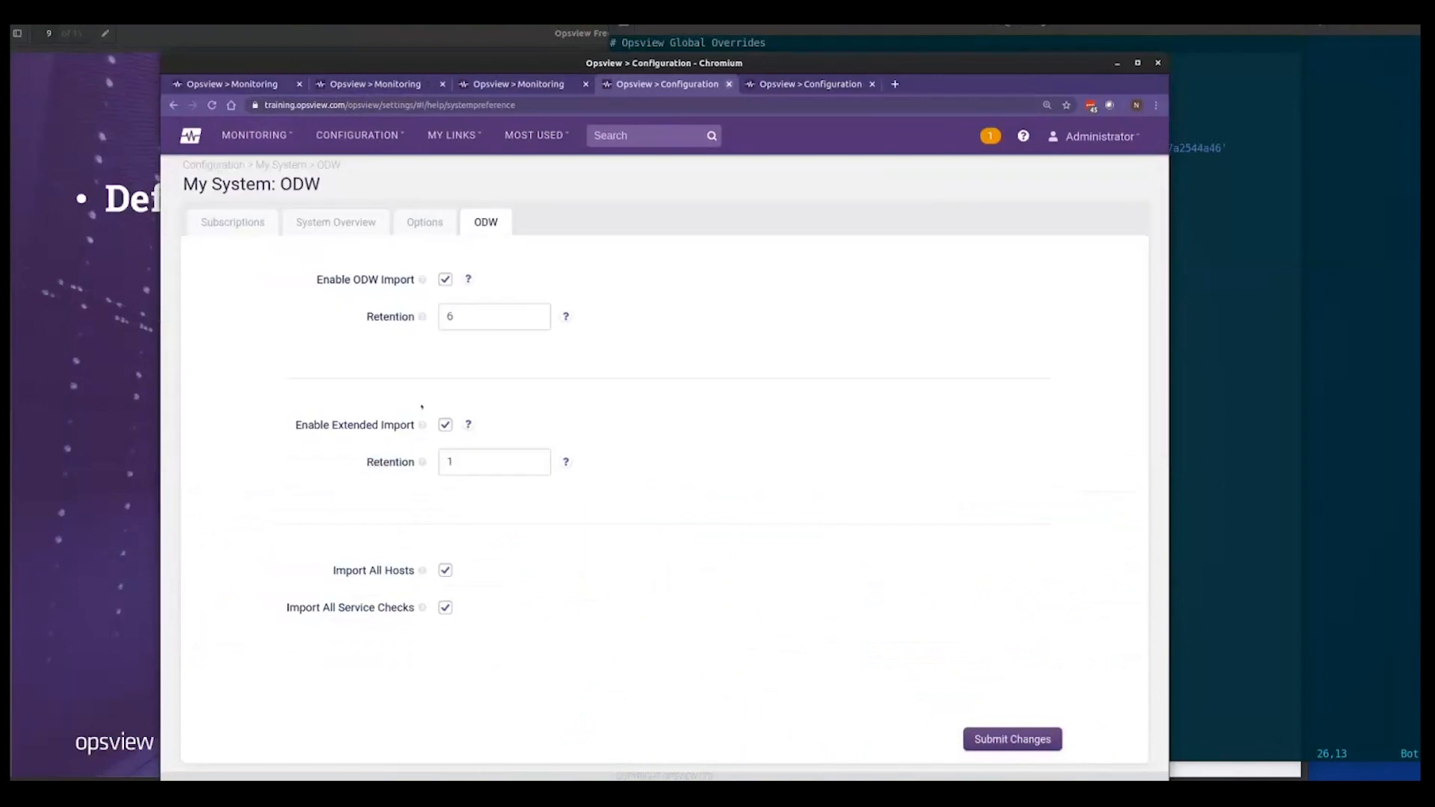